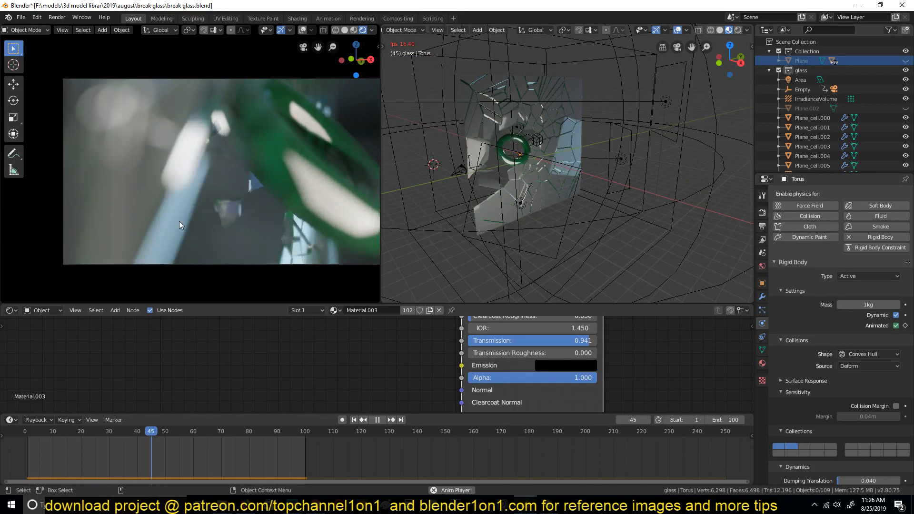
- Play back the glass-shattering animation in the finished scene and in the working scene to preview the break
{"action": "key", "text": "space"}
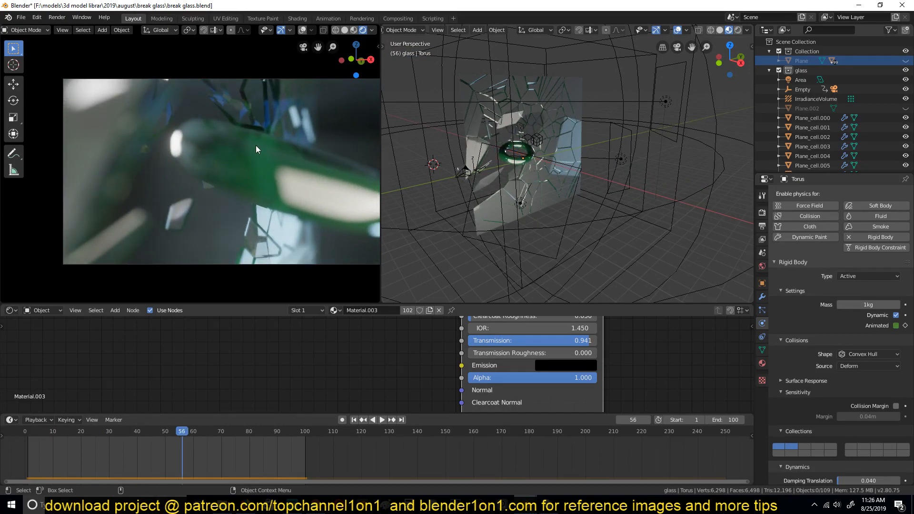
{"action": "key", "text": "space"}
{"action": "key", "text": "space"}
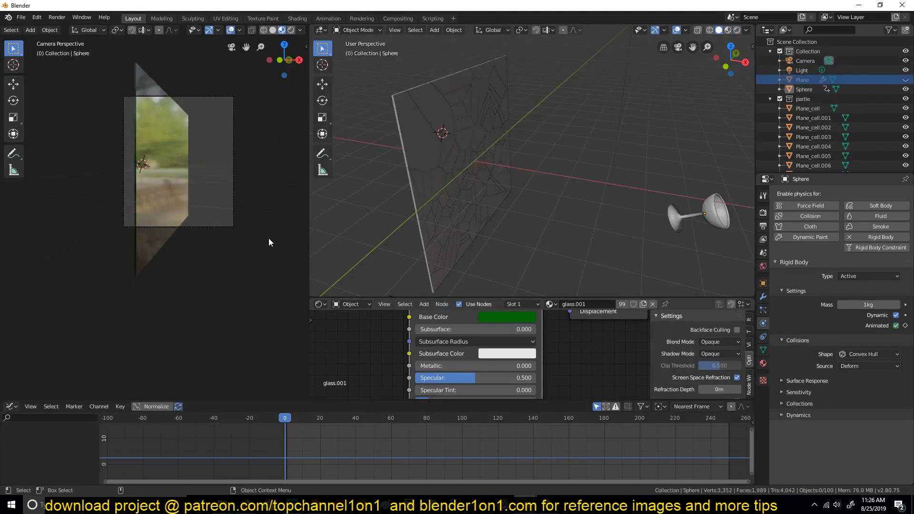
{"action": "key", "text": "space"}
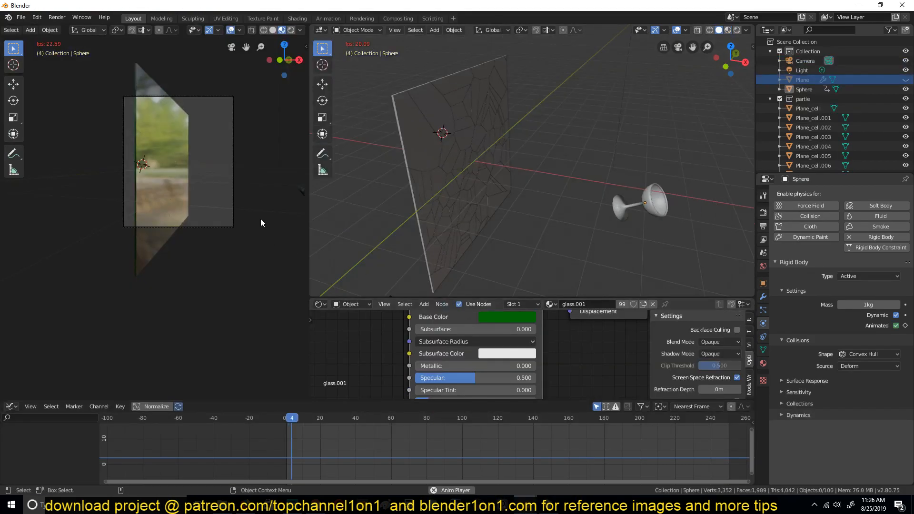
{"action": "key", "text": "space"}
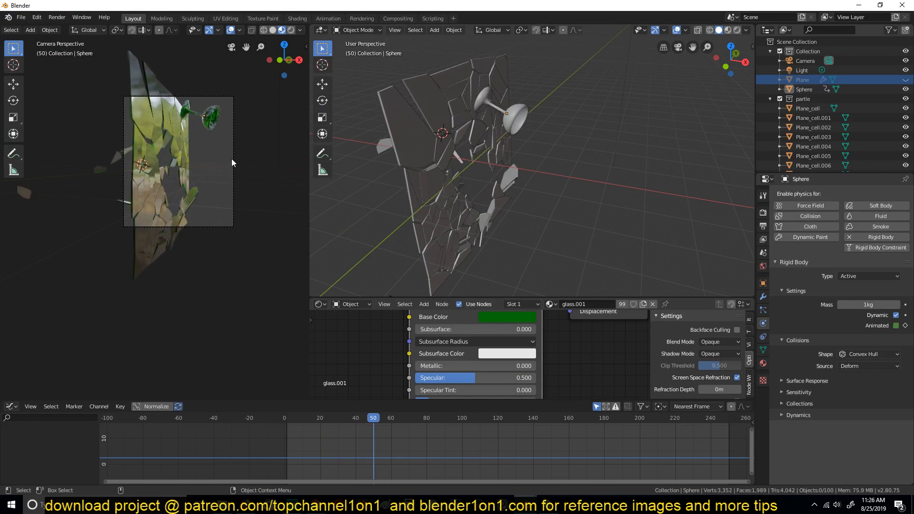
- Select the camera and set the render resolution to 1920 × 1080 px
{"action": "left_click", "coordinate": [231, 141]}
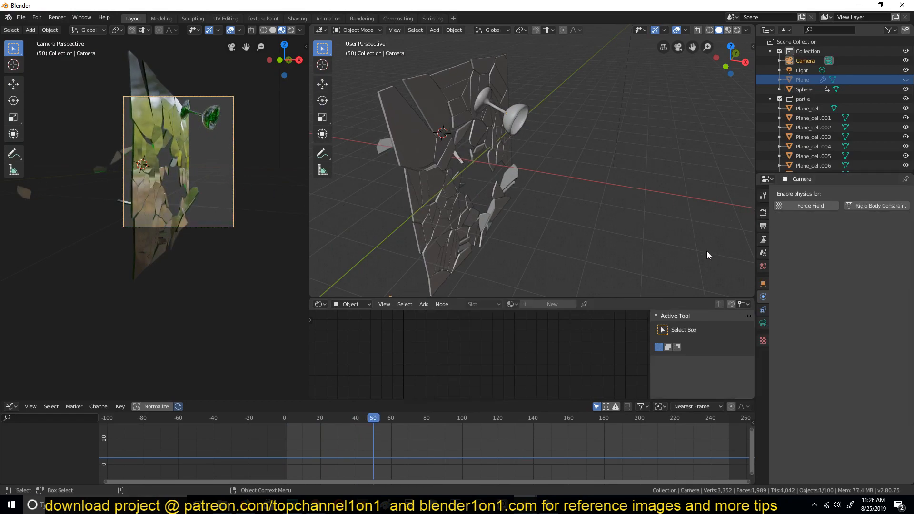
{"action": "left_click", "coordinate": [764, 227]}
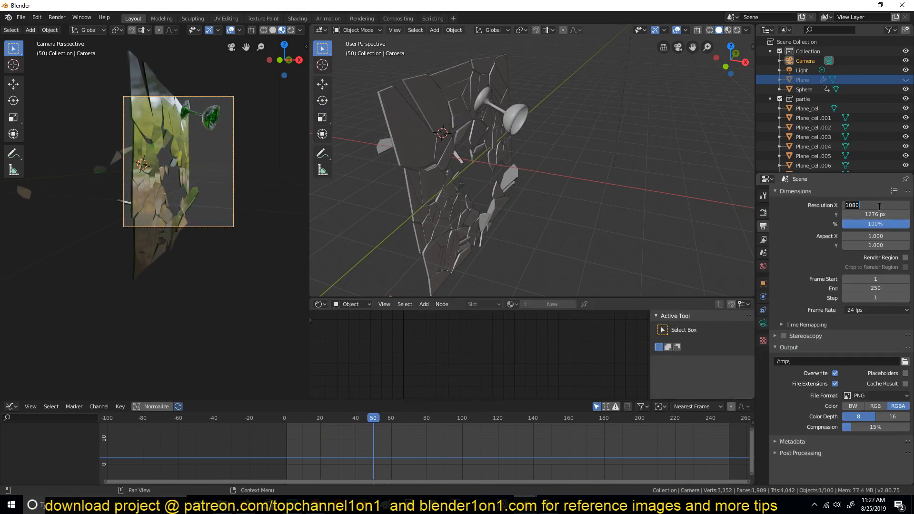
{"action": "left_click", "coordinate": [879, 206]}
{"action": "type", "text": "1980"}
{"action": "key", "text": "Return"}
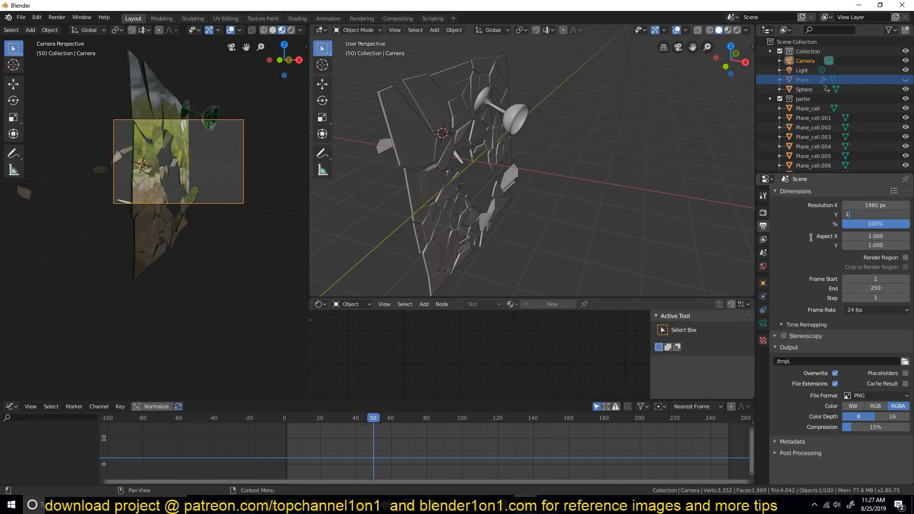
{"action": "type", "text": "08"}
{"action": "key", "text": "Return"}
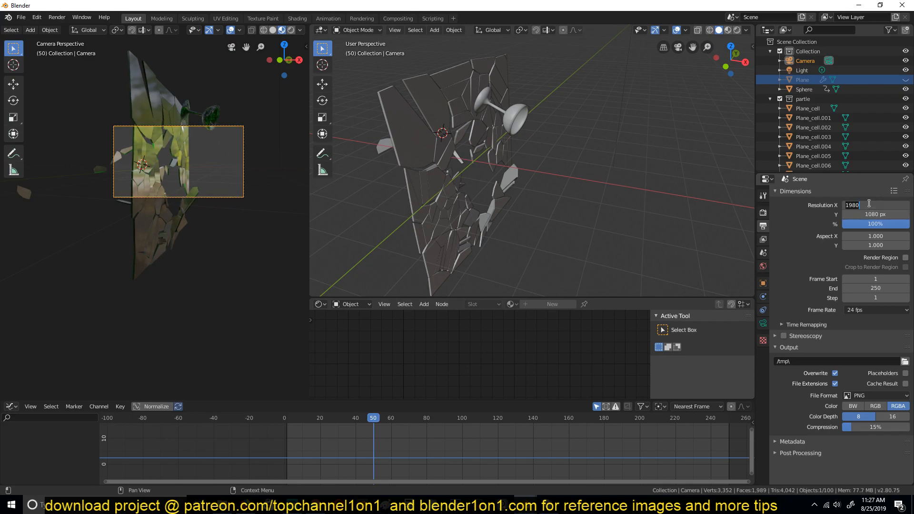
{"action": "type", "text": "1920"}
{"action": "key", "text": "Return"}
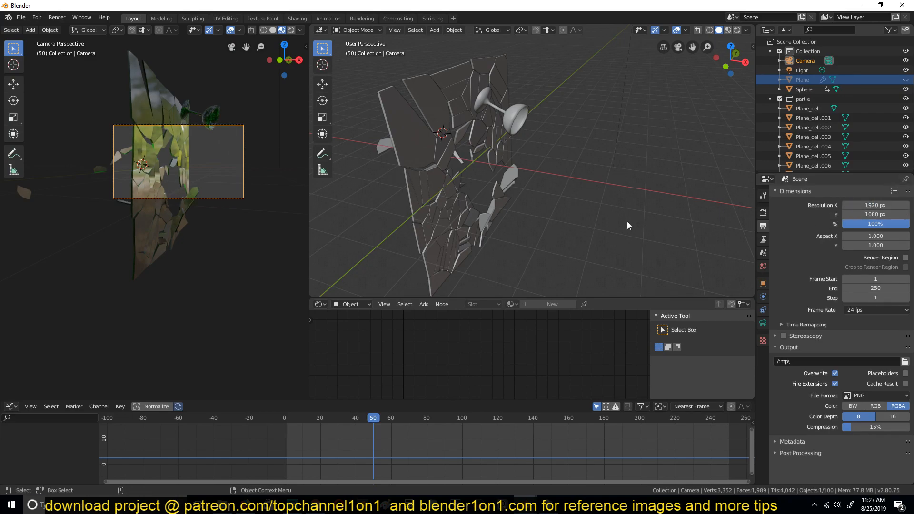
- Move the camera along its local Z axis so it sits closer to the shattered glass
{"action": "scroll", "coordinate": [177, 169], "scroll_direction": "up", "scroll_amount": 3}
{"action": "scroll", "coordinate": [176, 170], "scroll_direction": "down", "scroll_amount": 1}
{"action": "key", "text": "g"}
{"action": "key", "text": "z"}
{"action": "key", "text": "z"}
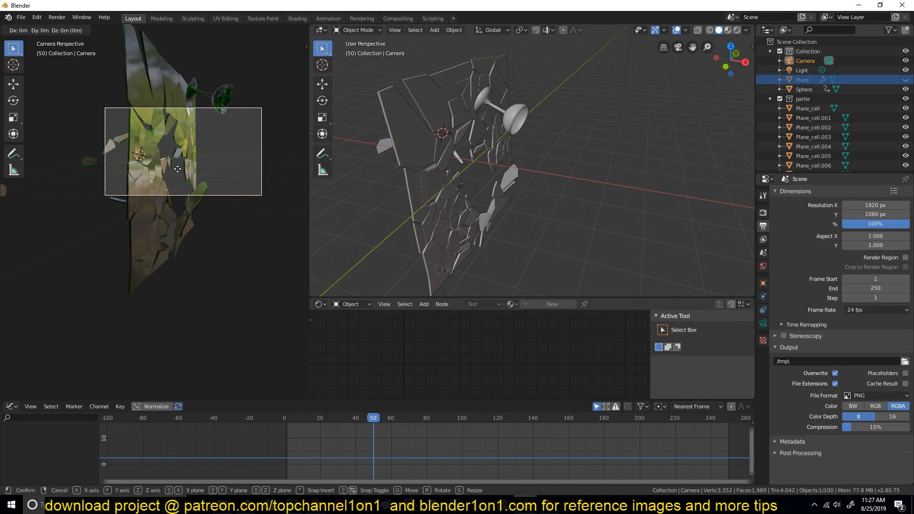
{"action": "left_click", "coordinate": [198, 147]}
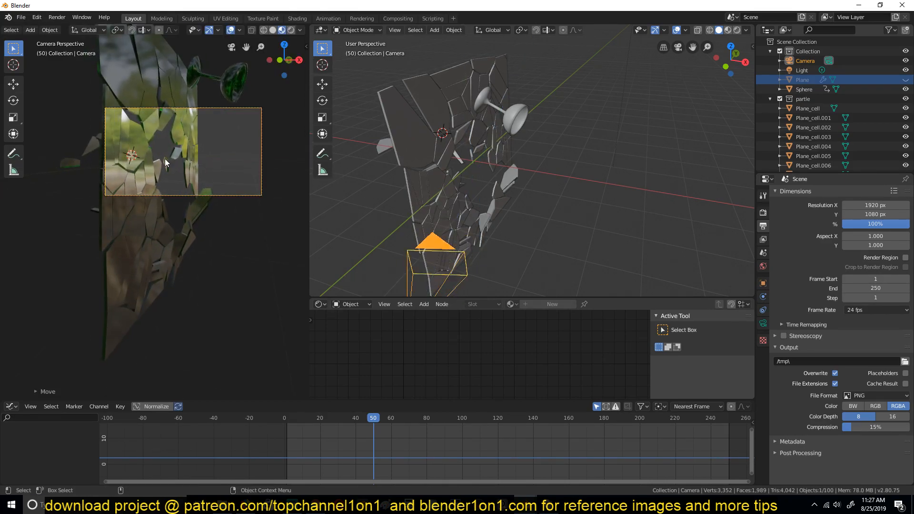
- In top view, add a mesh circle beside the camera and scale it so its edge reaches the camera
{"action": "scroll", "coordinate": [522, 210], "scroll_direction": "down", "scroll_amount": 3}
{"action": "key", "text": "KP_7"}
{"action": "scroll", "coordinate": [550, 196], "scroll_direction": "up", "scroll_amount": 2}
{"action": "scroll", "coordinate": [549, 196], "scroll_direction": "up", "scroll_amount": 2}
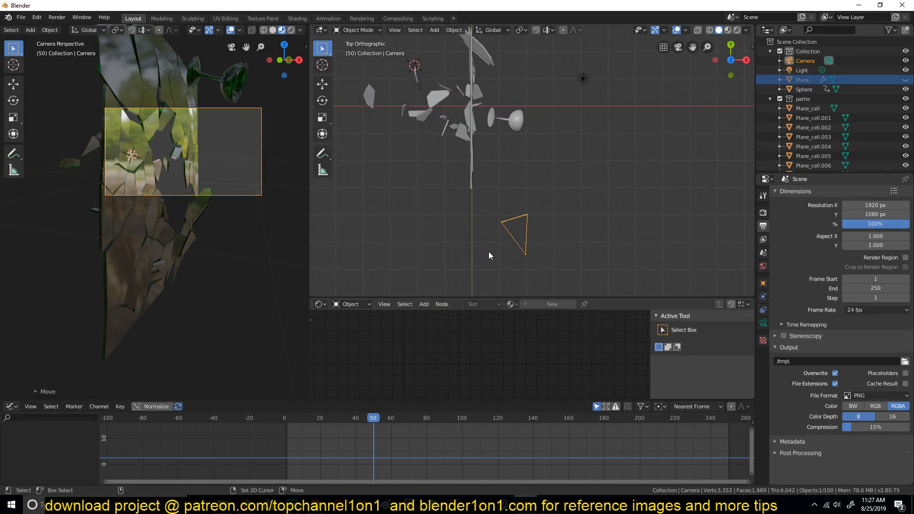
{"action": "key", "text": "shift+a"}
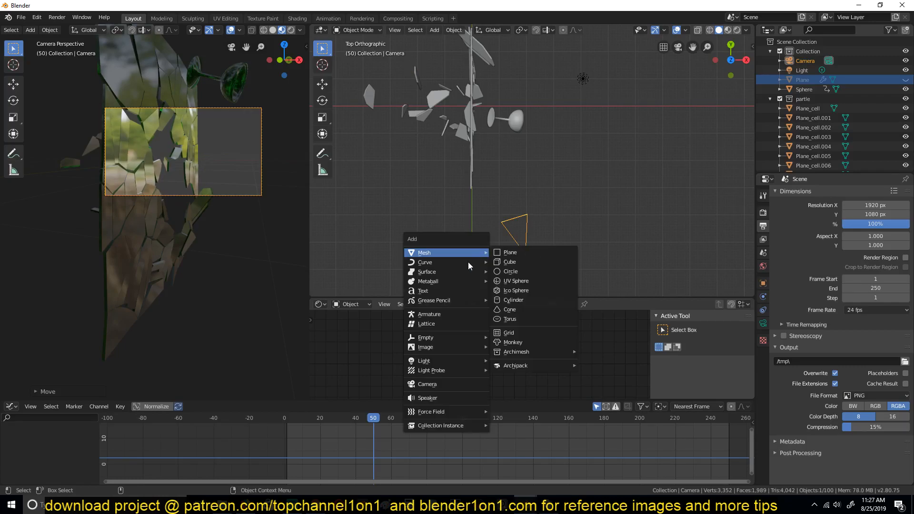
{"action": "mouse_move", "coordinate": [459, 258]}
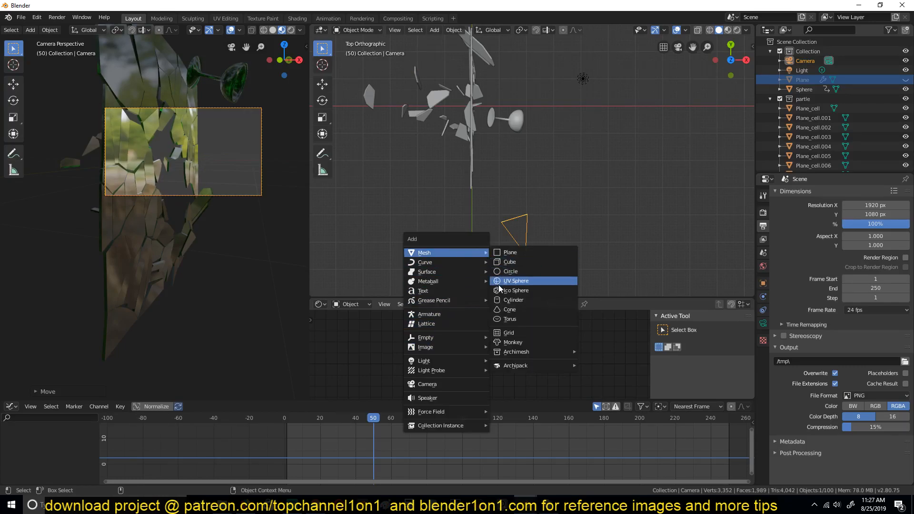
{"action": "left_click", "coordinate": [506, 270]}
{"action": "key", "text": "s"}
{"action": "left_click", "coordinate": [558, 251]}
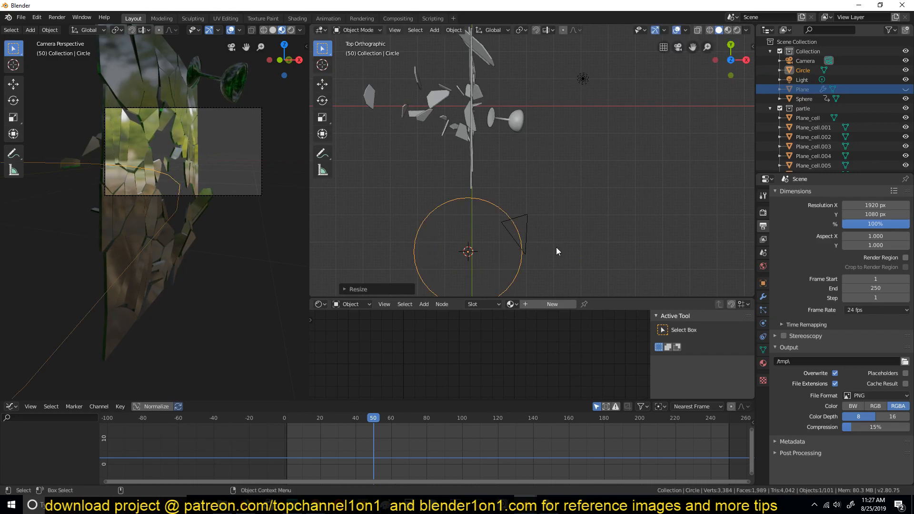
- Parent the camera to the circle as an object, leaving the circle as the only selected object
{"action": "left_click", "coordinate": [522, 248]}
{"action": "key", "text": "alt+a"}
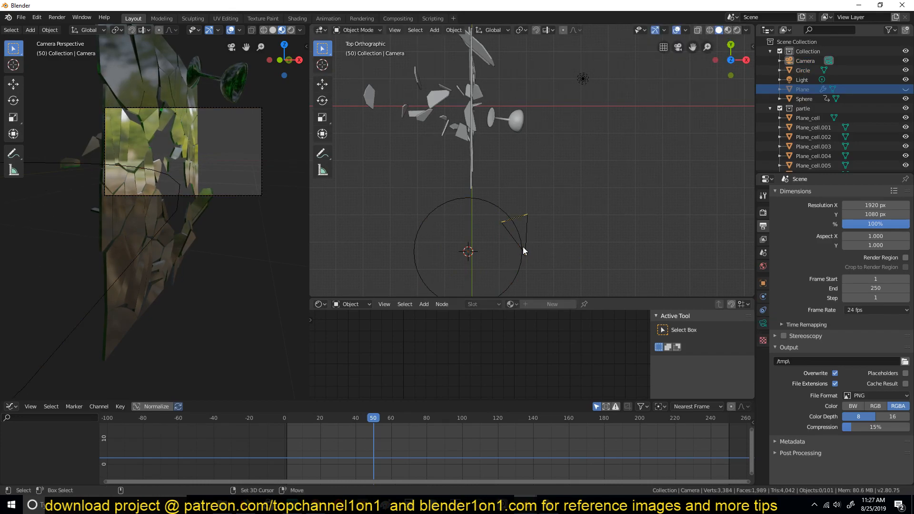
{"action": "left_click", "coordinate": [503, 210], "text": "shift"}
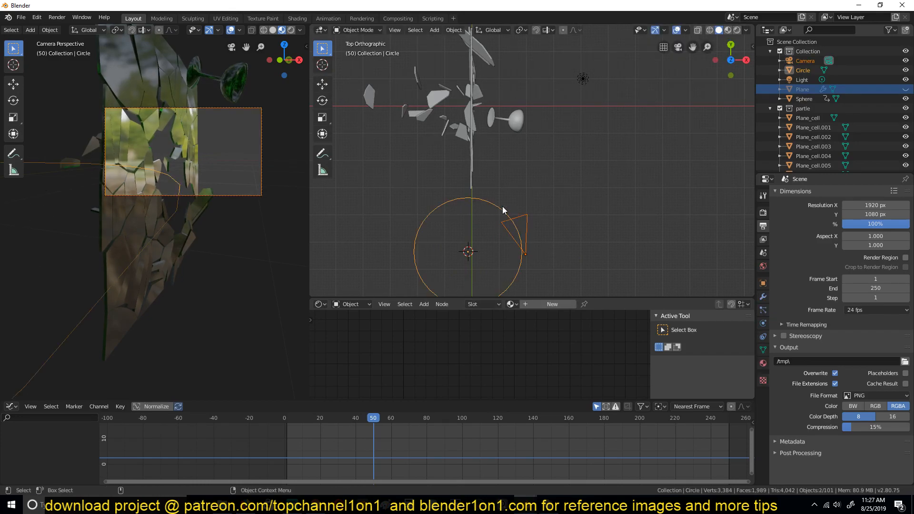
{"action": "key", "text": "ctrl+p"}
{"action": "left_click", "coordinate": [504, 210]}
{"action": "left_click", "coordinate": [504, 212]}
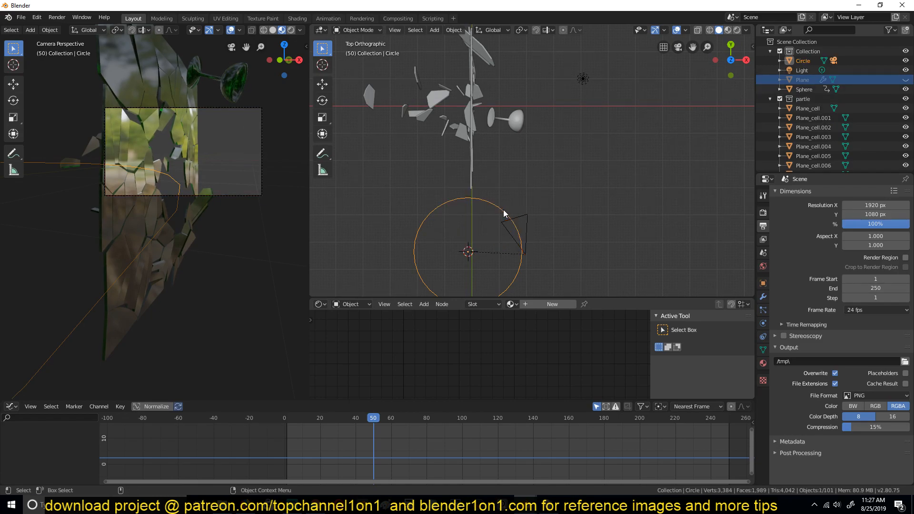
{"action": "key", "text": "r"}
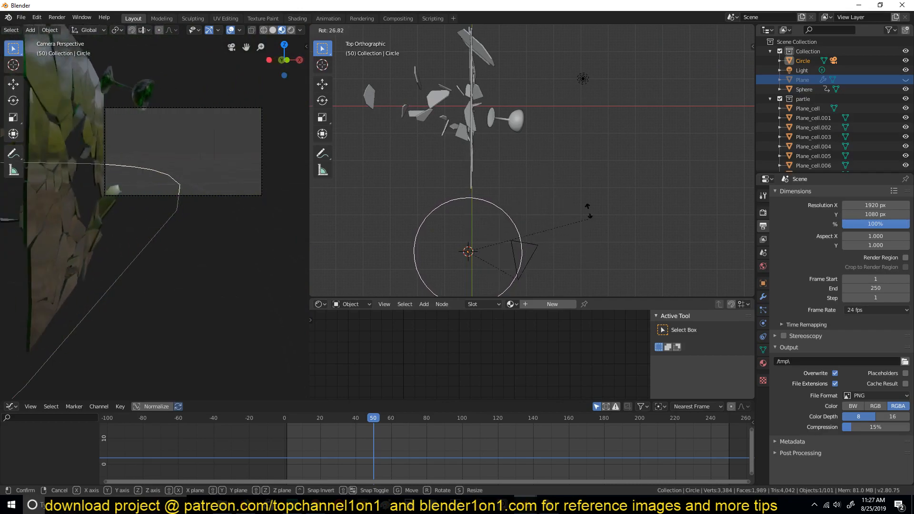
{"action": "left_click", "coordinate": [591, 191]}
{"action": "key", "text": "g"}
{"action": "key", "text": "x"}
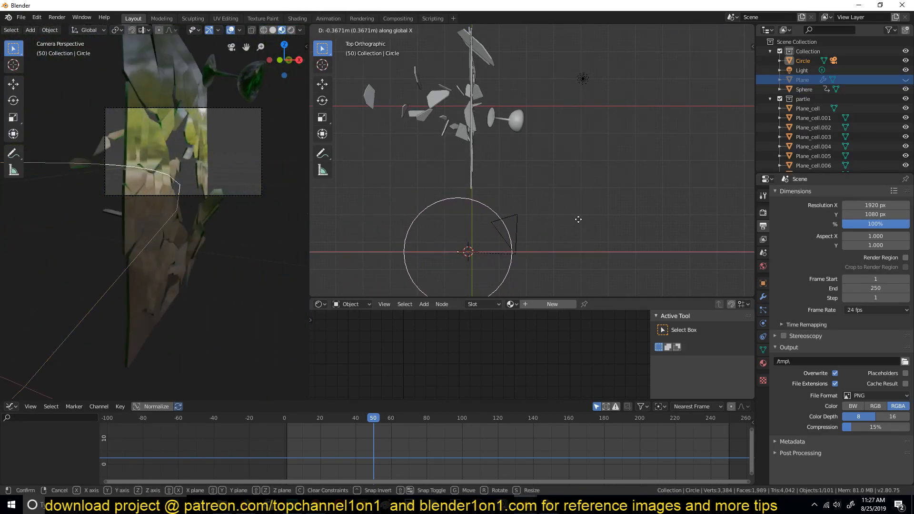
{"action": "right_click", "coordinate": [601, 220]}
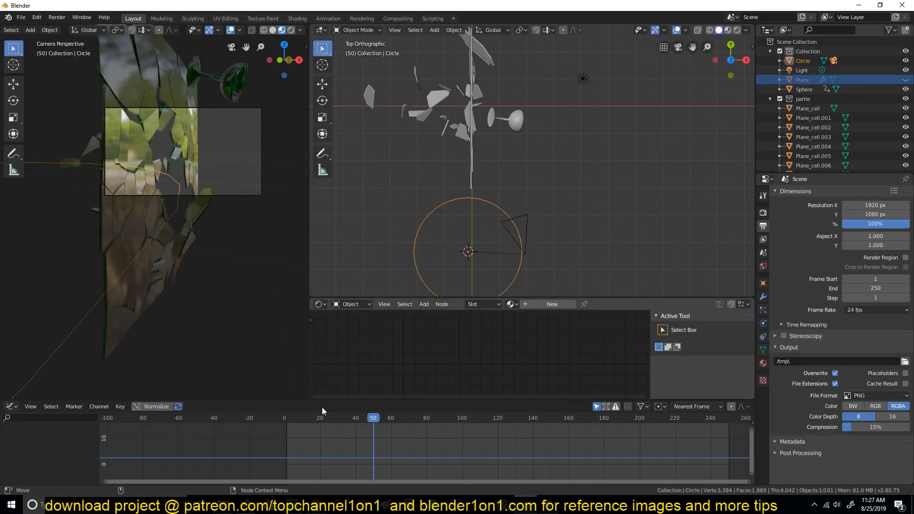
- Show the timeline with automatic keyframing on and key the circle at frame 0, moved along negative X past the glass plane
{"action": "right_click", "coordinate": [273, 468], "text": "shift"}
{"action": "key", "text": "ctrl+Tab"}
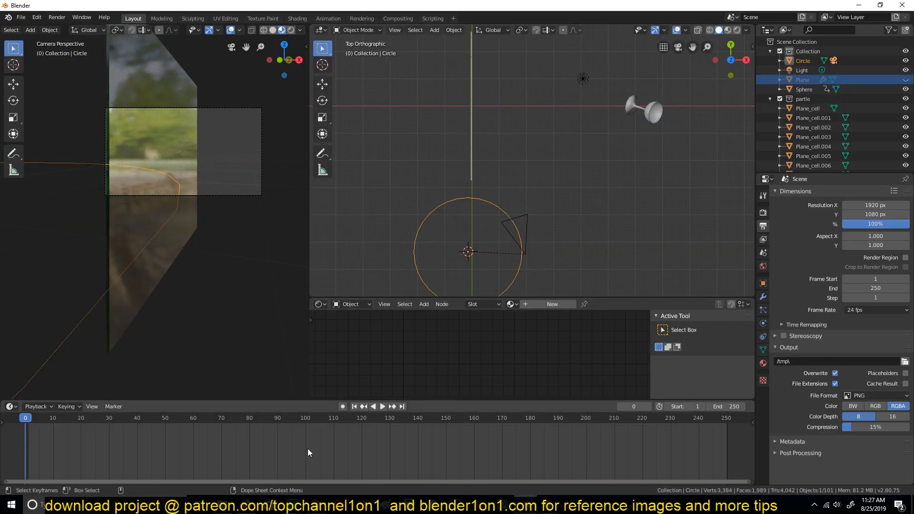
{"action": "left_click", "coordinate": [341, 408]}
{"action": "key", "text": "g"}
{"action": "key", "text": "x"}
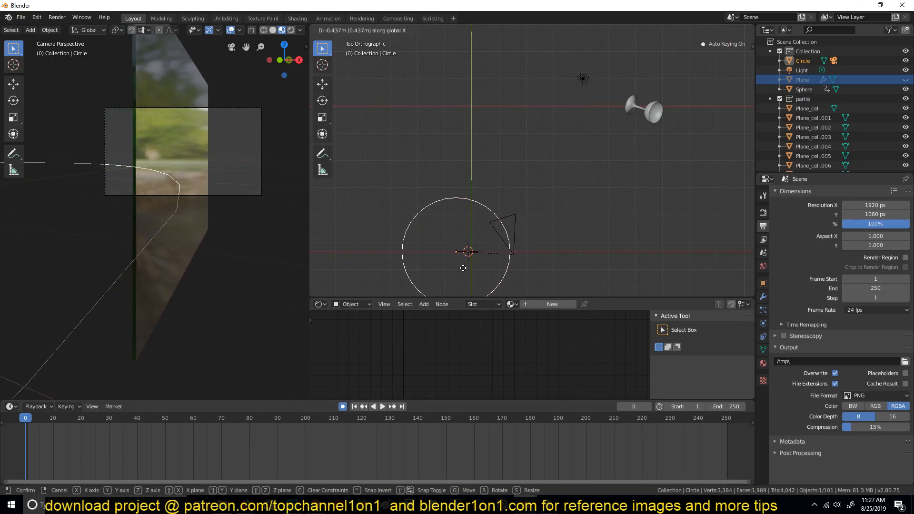
{"action": "left_click", "coordinate": [414, 265]}
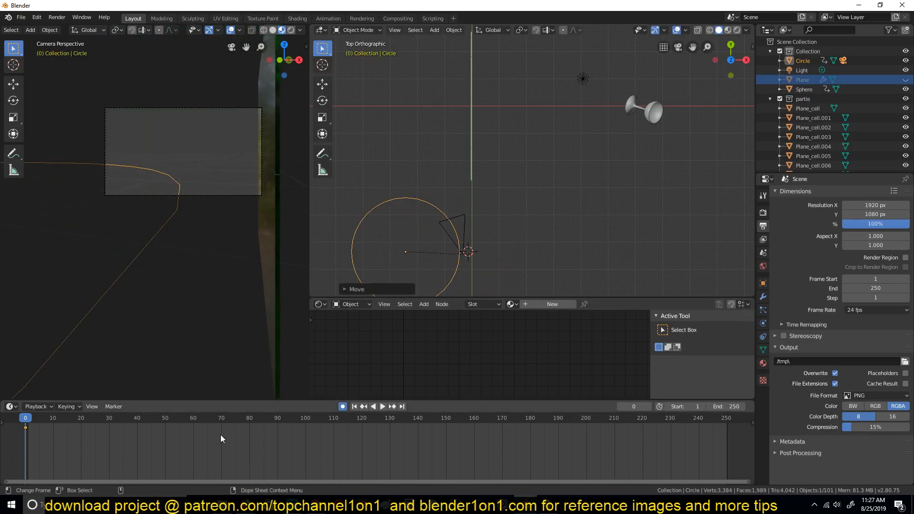
- At frame 100, move the circle along positive X to the other side of the glass plane to key the camera travel
{"action": "left_click", "coordinate": [304, 441]}
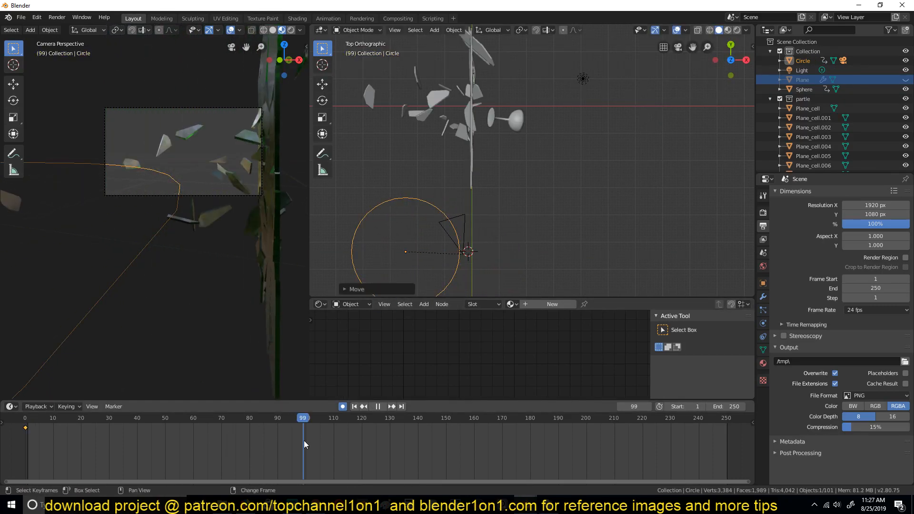
{"action": "key", "text": "g"}
{"action": "key", "text": "x"}
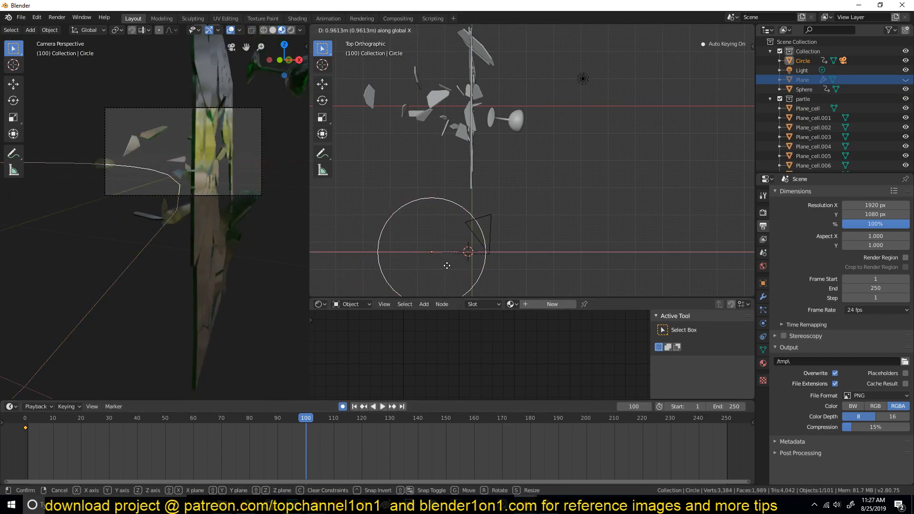
{"action": "left_click", "coordinate": [512, 240]}
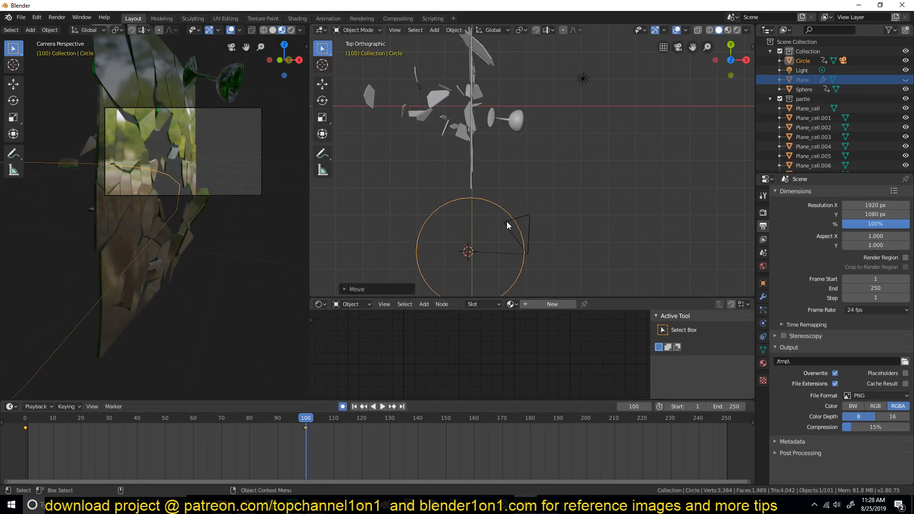
- Rotate the camera clockwise in top view at frame 100
{"action": "left_click", "coordinate": [505, 225]}
{"action": "key", "text": "r"}
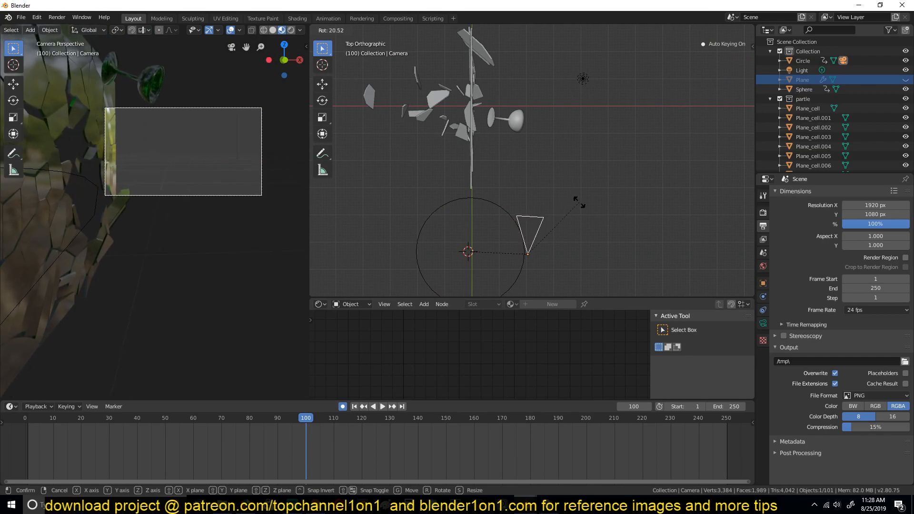
{"action": "left_click", "coordinate": [574, 194]}
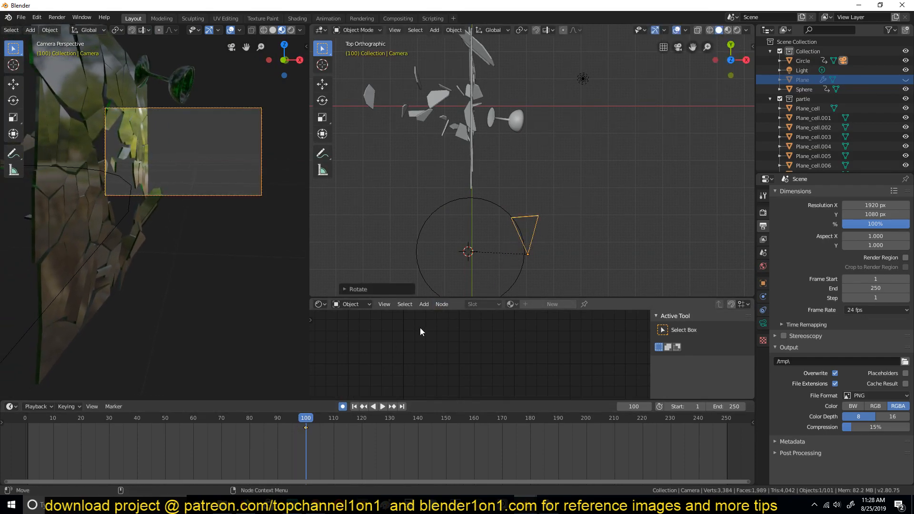
- Rotate the camera slightly further clockwise at frame 20
{"action": "left_click", "coordinate": [439, 219]}
{"action": "left_click_drag", "start_coordinate": [266, 459], "coordinate": [92, 431]}
{"action": "left_click", "coordinate": [473, 213]}
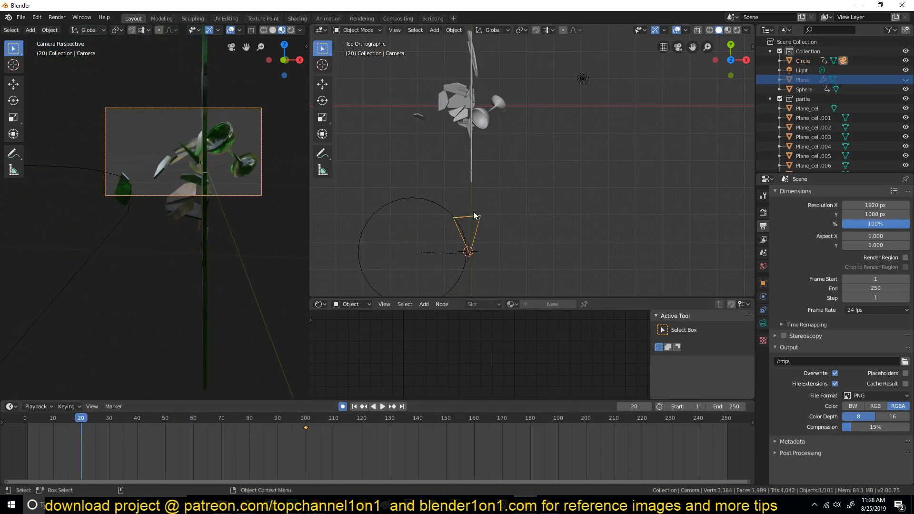
{"action": "key", "text": "r"}
{"action": "left_click", "coordinate": [521, 216]}
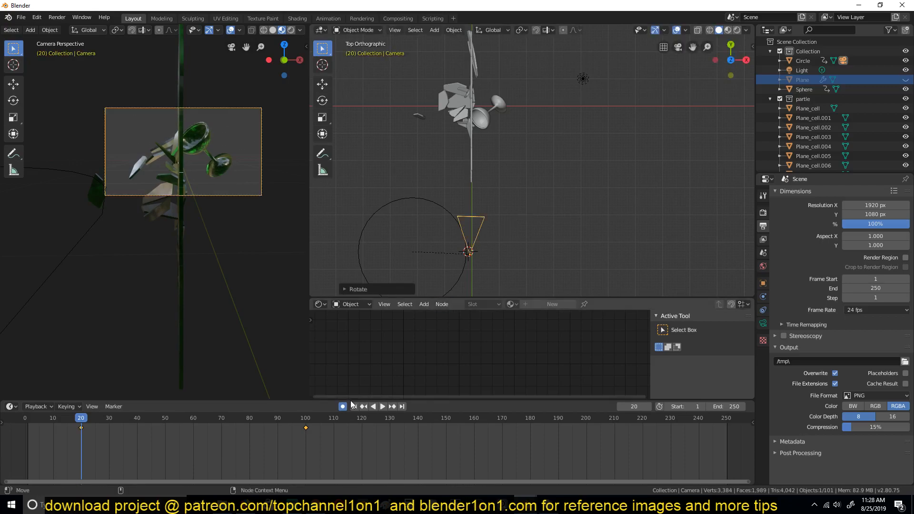
- Delete all of the camera's rotation keyframes and return to frame 0
{"action": "key", "text": "a"}
{"action": "key", "text": "x"}
{"action": "left_click", "coordinate": [322, 446]}
{"action": "right_click_drag", "start_coordinate": [114, 439], "coordinate": [4, 441], "text": "shift"}
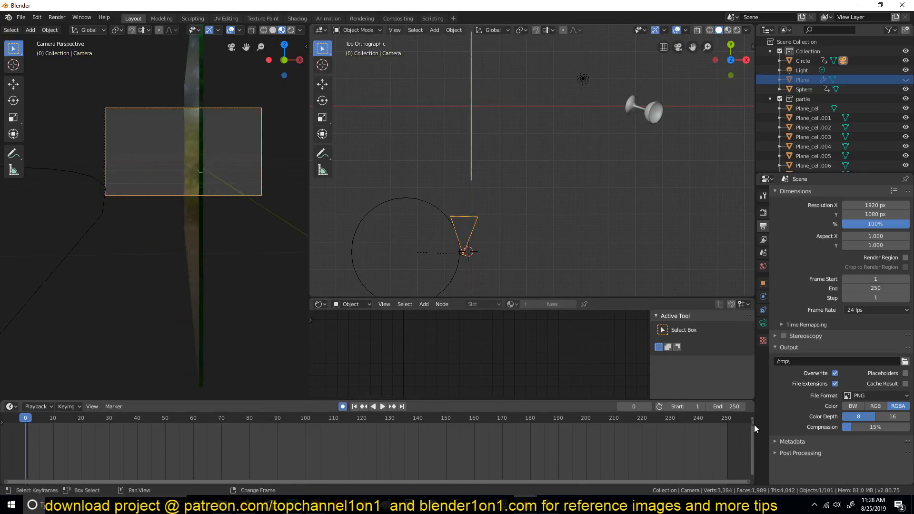
- Play the opening frames to check the camera travel past the glass, and return to frame 0
{"action": "key", "text": "space"}
{"action": "key", "text": "Escape"}
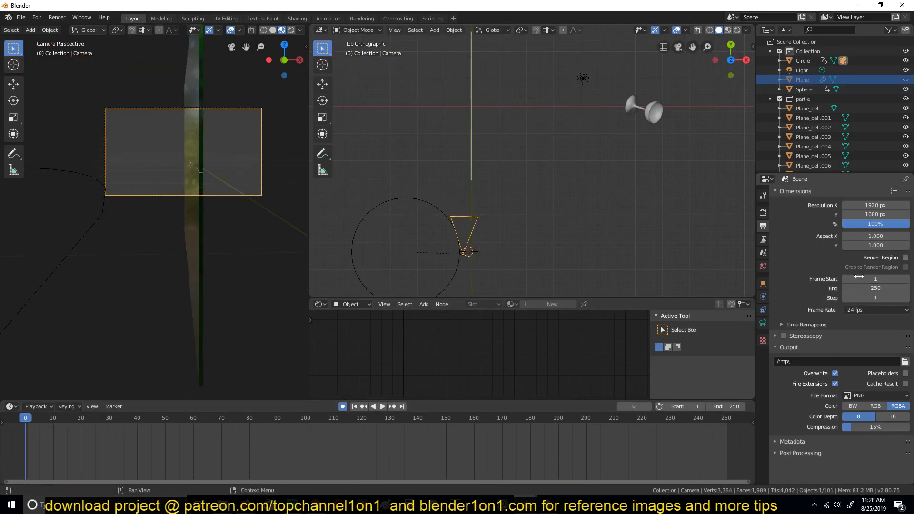
{"action": "key", "text": "space"}
{"action": "key", "text": "space"}
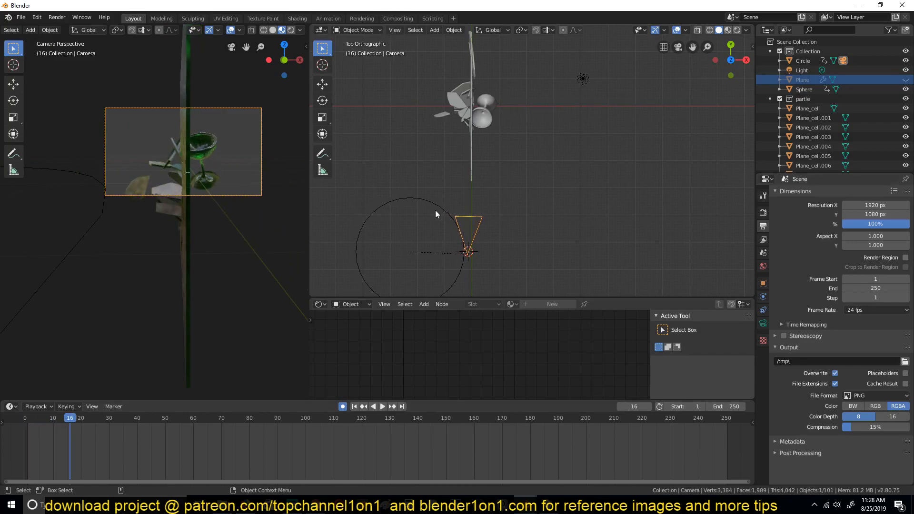
{"action": "right_click_drag", "start_coordinate": [85, 460], "coordinate": [20, 446], "text": "shift"}
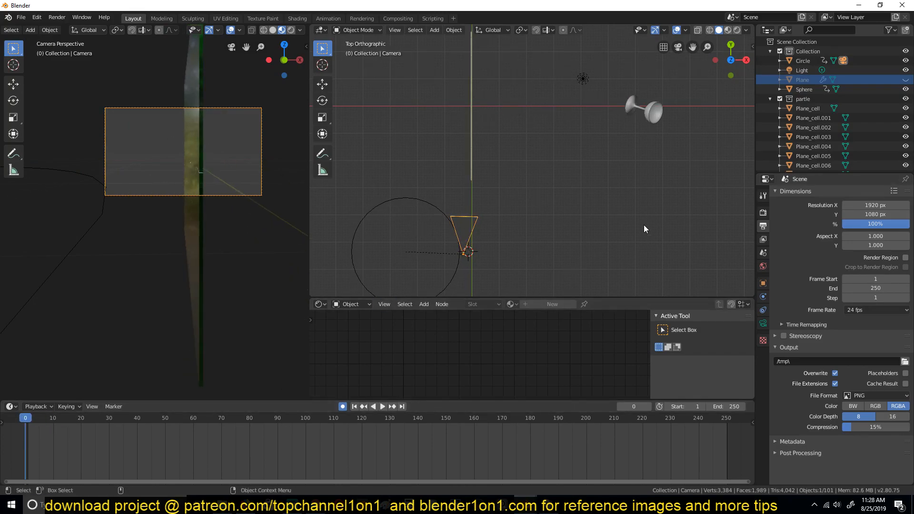
- Set the output frame rate to 60 fps and play the opening frames to check the speed, returning to frame 0
{"action": "left_click", "coordinate": [876, 310]}
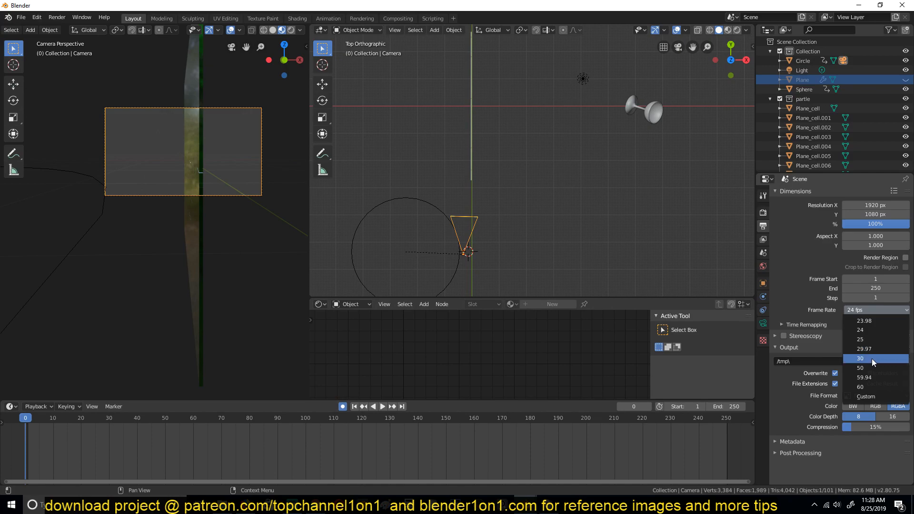
{"action": "left_click", "coordinate": [877, 389]}
{"action": "key", "text": "space"}
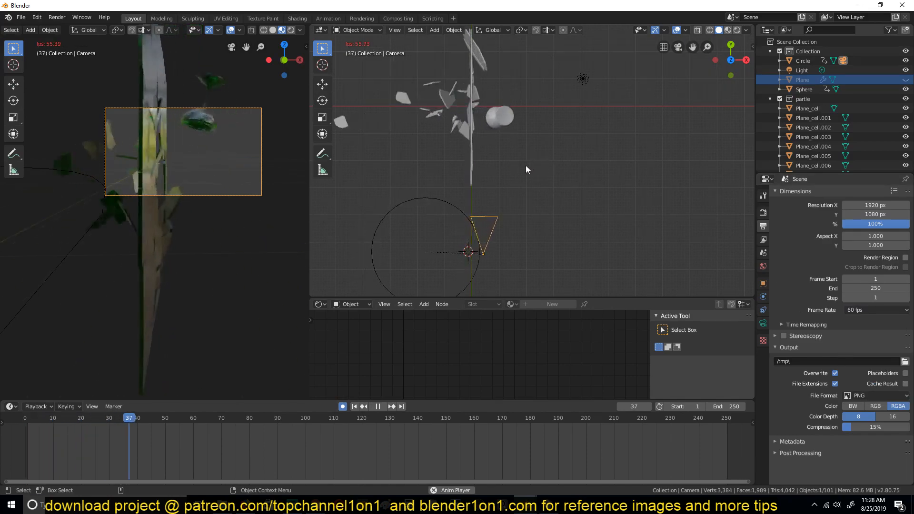
{"action": "key", "text": "shift+Left"}
{"action": "key", "text": "shift+Left"}
{"action": "key", "text": "Escape"}
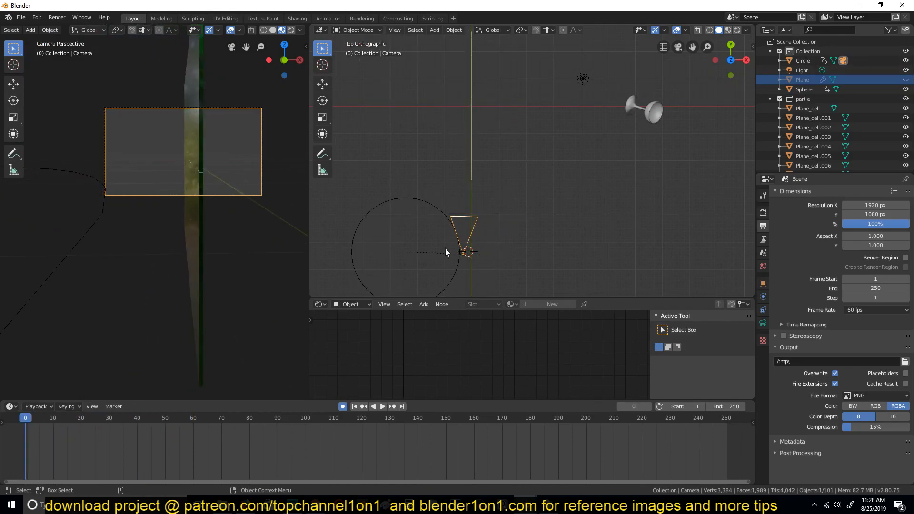
- Move the camera's parent circle a short distance in the negative X direction at frame 0, farther from the glass
{"action": "left_click", "coordinate": [433, 200]}
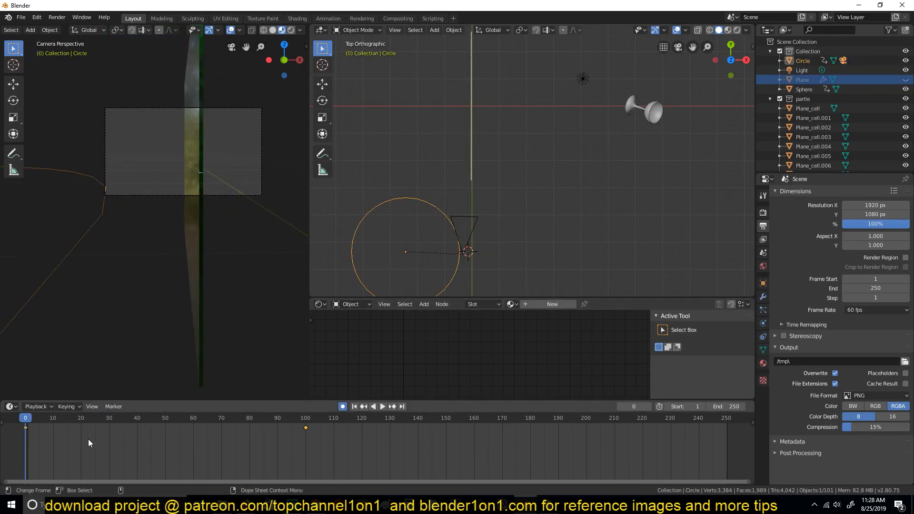
{"action": "mouse_move", "coordinate": [33, 433]}
{"action": "left_mouse_down"}
{"action": "mouse_move", "coordinate": [64, 439]}
{"action": "mouse_move", "coordinate": [34, 435]}
{"action": "left_mouse_up"}
{"action": "key", "text": "g"}
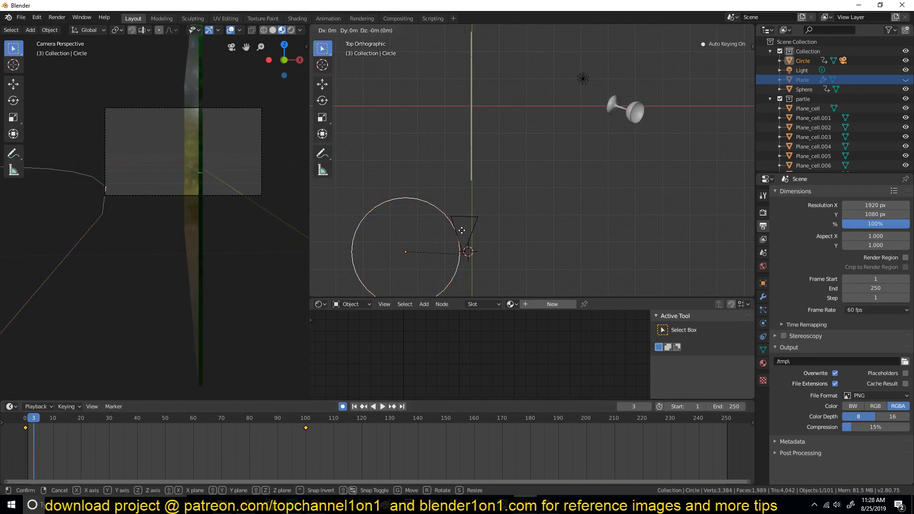
{"action": "key", "text": "x"}
{"action": "right_click", "coordinate": [443, 232]}
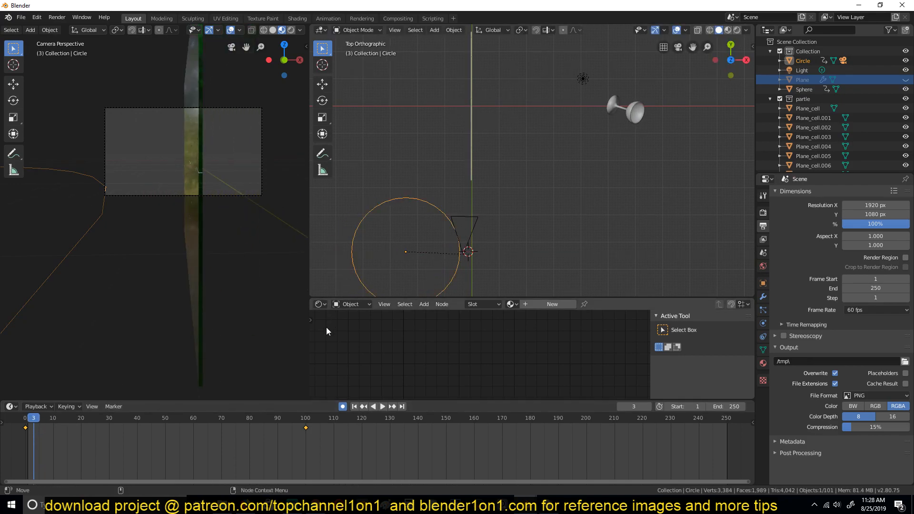
{"action": "left_click", "coordinate": [25, 432]}
{"action": "key", "text": "g"}
{"action": "key", "text": "x"}
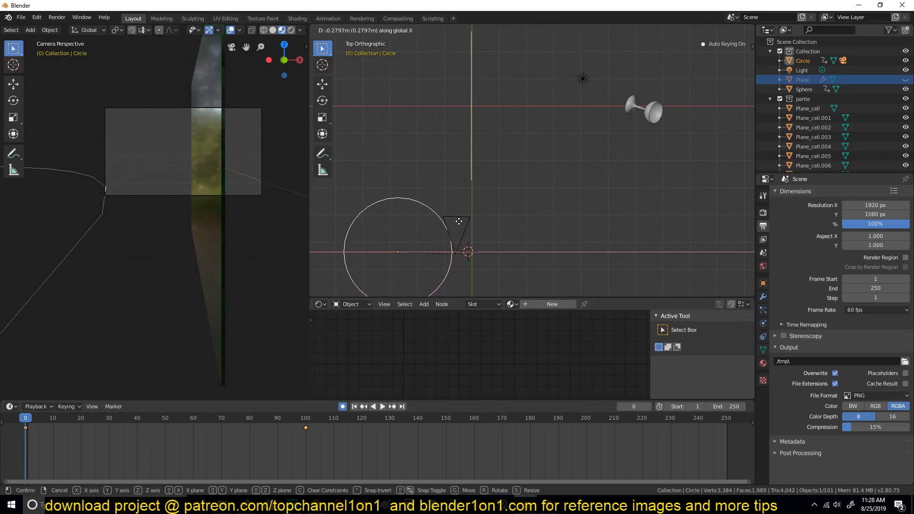
{"action": "left_click", "coordinate": [457, 228]}
- Play up to the goblet's approach and key the circle's unchanged position at frame 8
{"action": "key", "text": "space"}
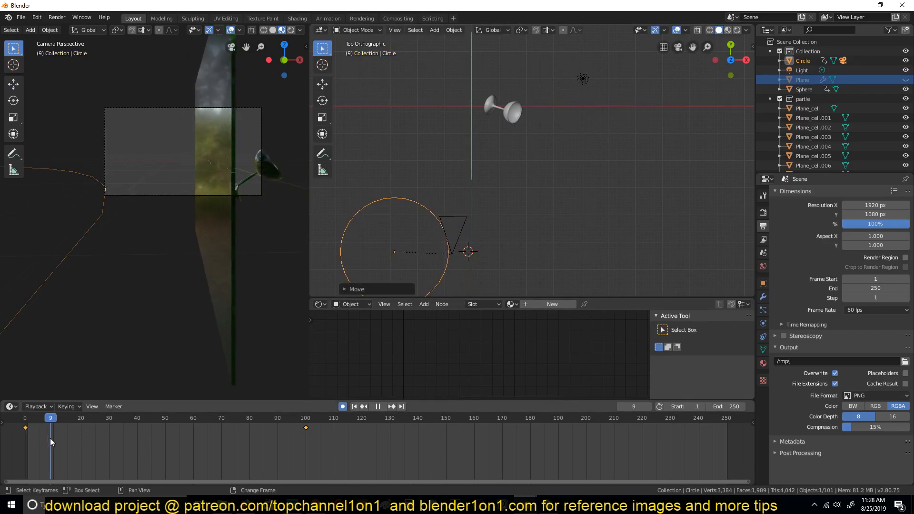
{"action": "key", "text": "space"}
{"action": "left_click", "coordinate": [45, 439]}
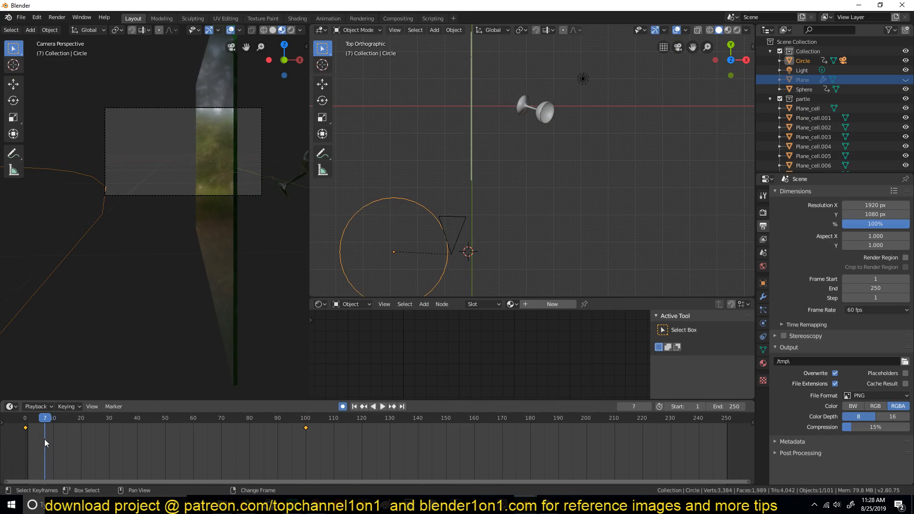
{"action": "left_click_drag", "start_coordinate": [53, 438], "coordinate": [47, 438]}
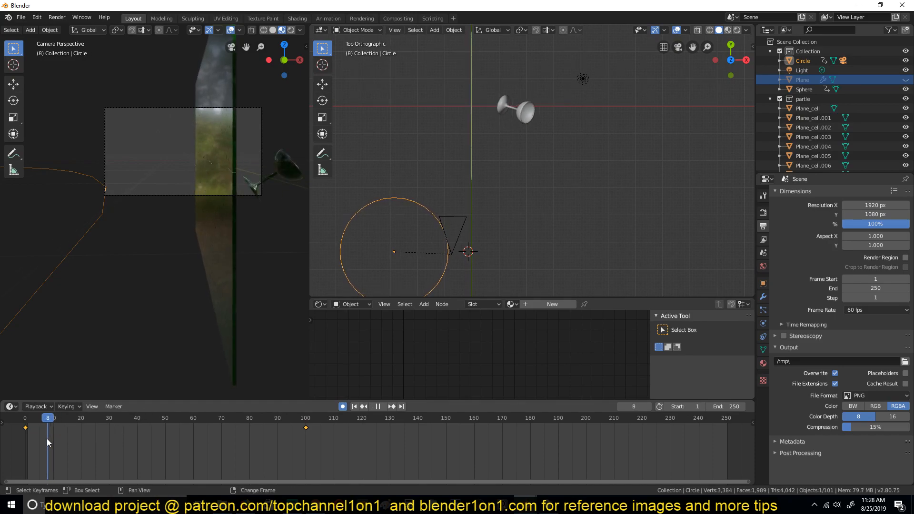
{"action": "key", "text": "g"}
{"action": "left_click", "coordinate": [361, 245]}
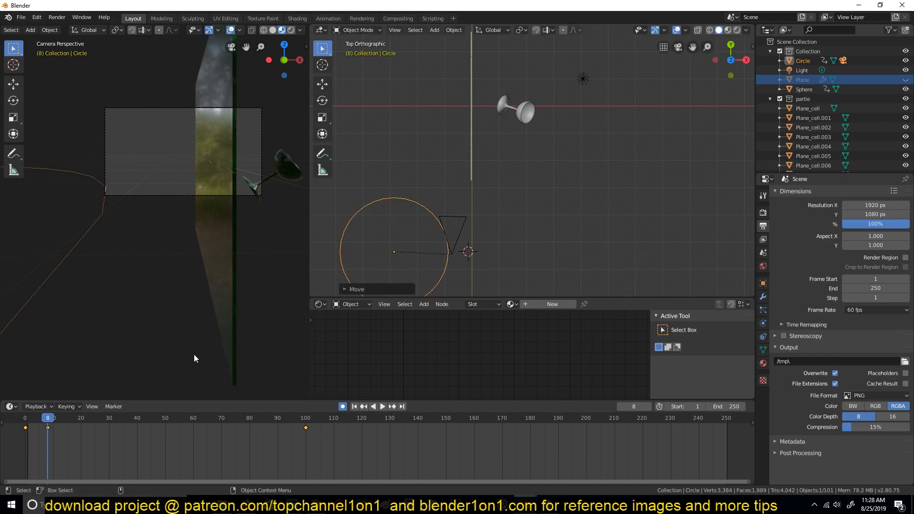
- Move the circle along positive X at frame 15 so the camera passes to the other side of the glass
{"action": "key", "text": "space"}
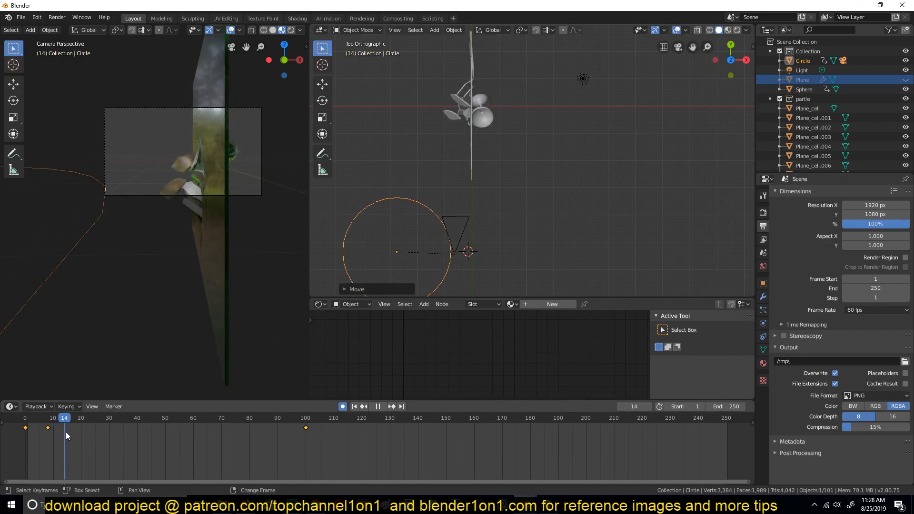
{"action": "key", "text": "space"}
{"action": "key", "text": "g"}
{"action": "key", "text": "x"}
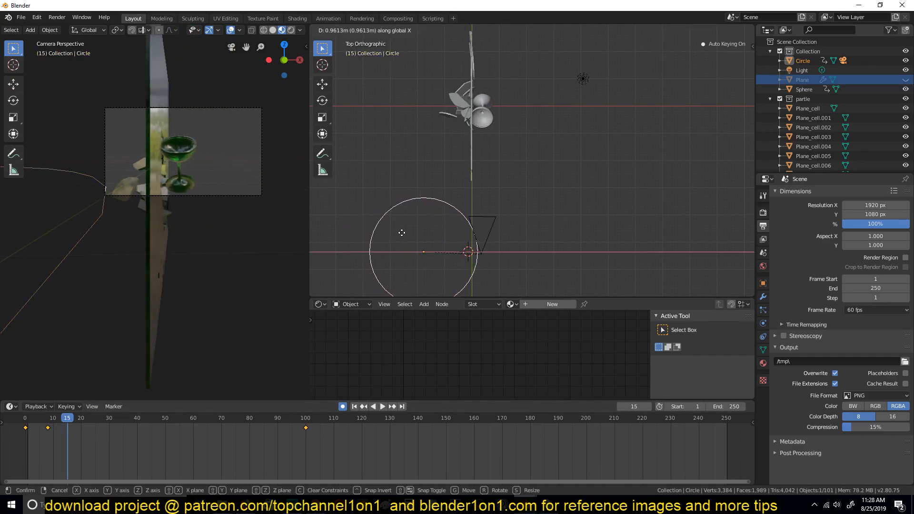
{"action": "left_click", "coordinate": [419, 234]}
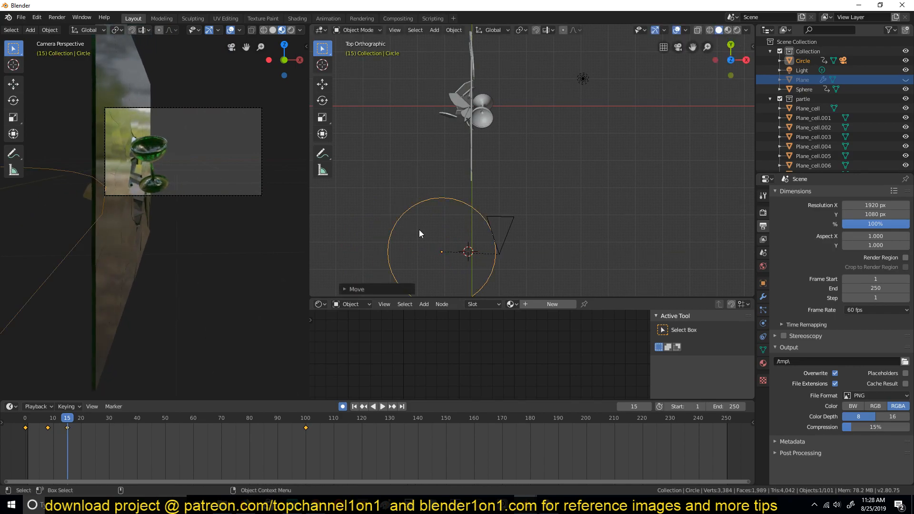
- Lower the camera slightly along Z at frame 15 and delete the keyframe this adds to it
{"action": "left_click", "coordinate": [510, 230]}
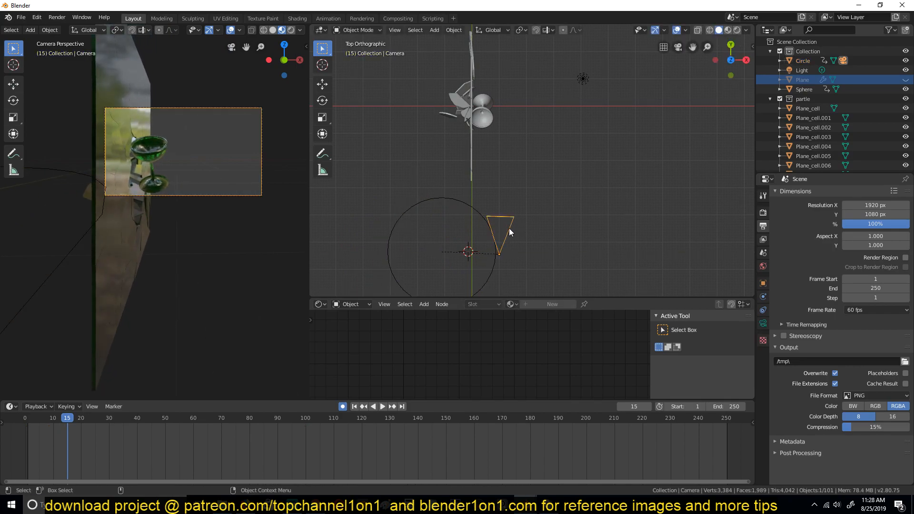
{"action": "key", "text": "g"}
{"action": "key", "text": "z"}
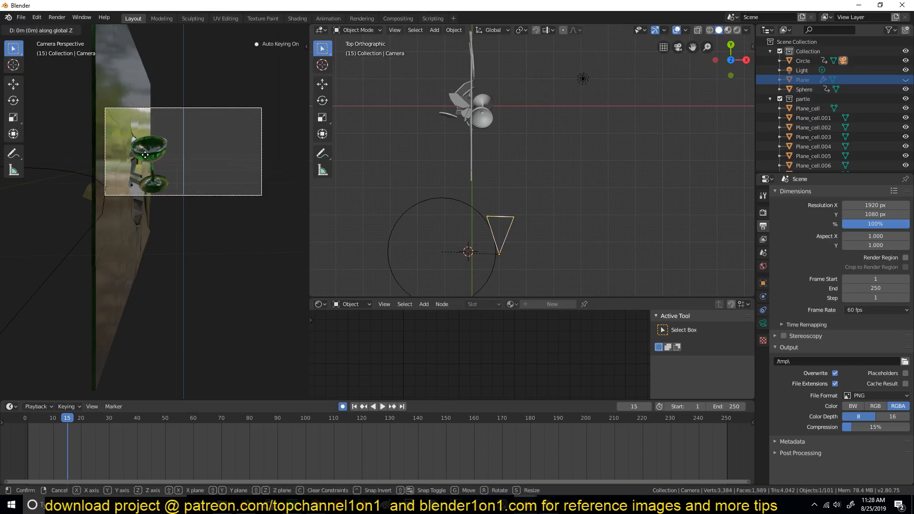
{"action": "left_click", "coordinate": [152, 172]}
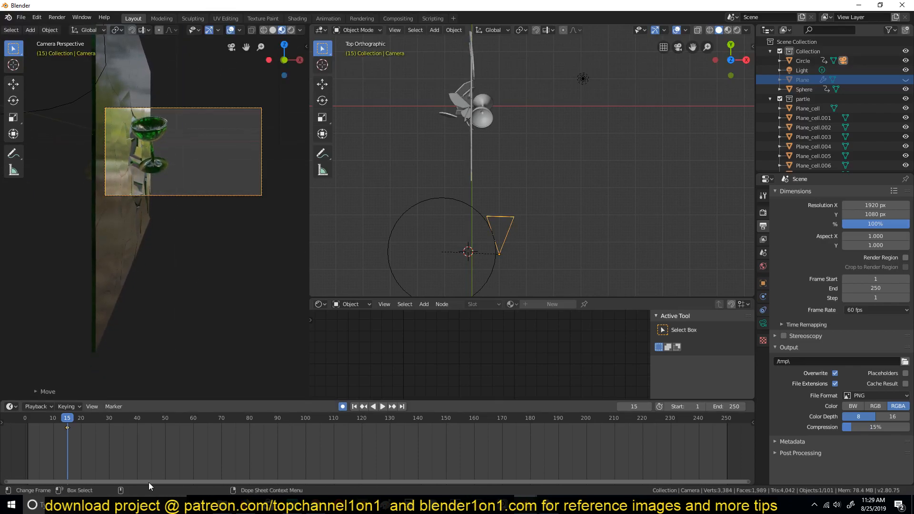
{"action": "key", "text": "x"}
{"action": "key", "text": "x"}
{"action": "left_click", "coordinate": [124, 444]}
- Play the animation from the start to check the framing of the glass shattering
{"action": "key", "text": "shift+Left"}
{"action": "key", "text": "space"}
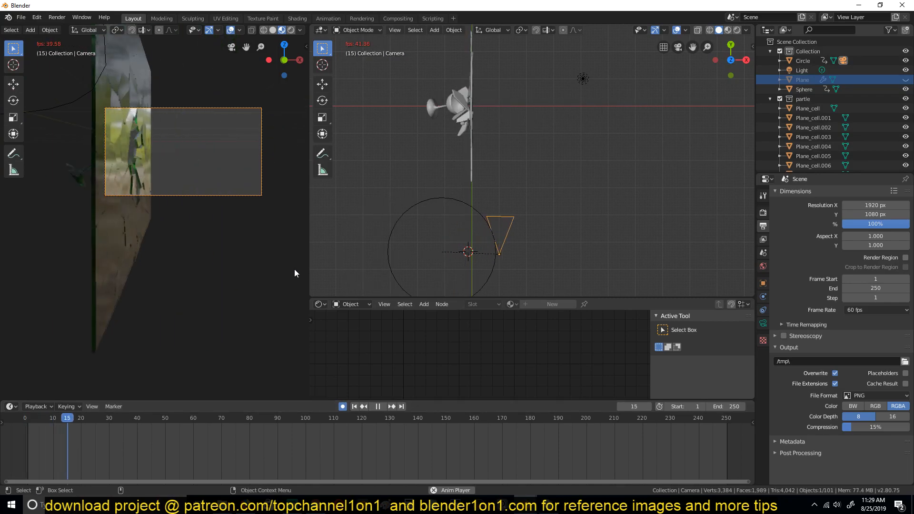
{"action": "key", "text": "shift+Left"}
{"action": "key", "text": "shift+Left"}
{"action": "key", "text": "space"}
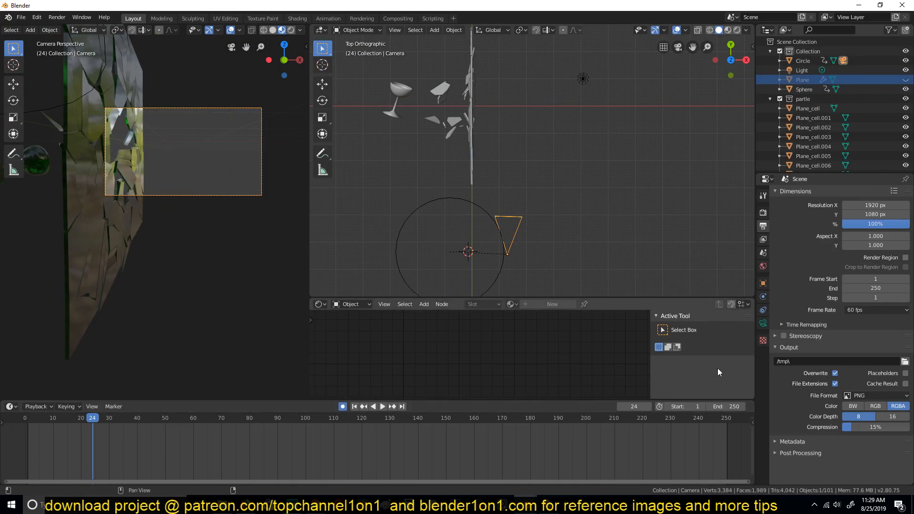
- Set the camera's passepartout opacity to 1.000 in its viewport display settings and play the animation through the isolated frame
{"action": "left_click", "coordinate": [764, 323]}
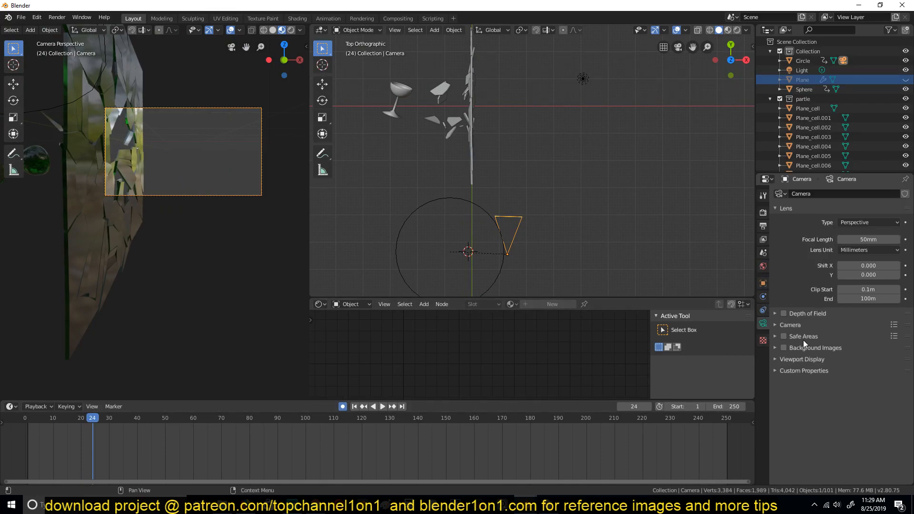
{"action": "left_click", "coordinate": [806, 360]}
{"action": "left_click", "coordinate": [814, 425]}
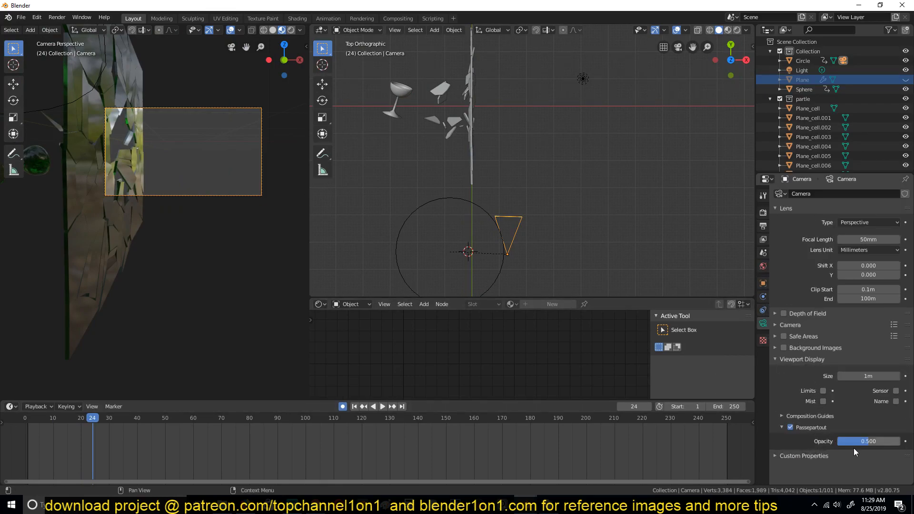
{"action": "left_click_drag", "start_coordinate": [869, 442], "coordinate": [896, 441]}
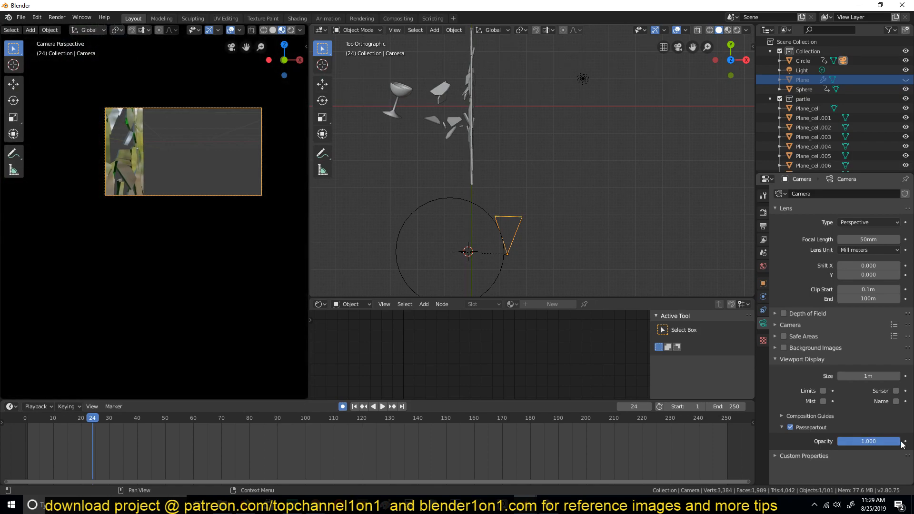
{"action": "key", "text": "space"}
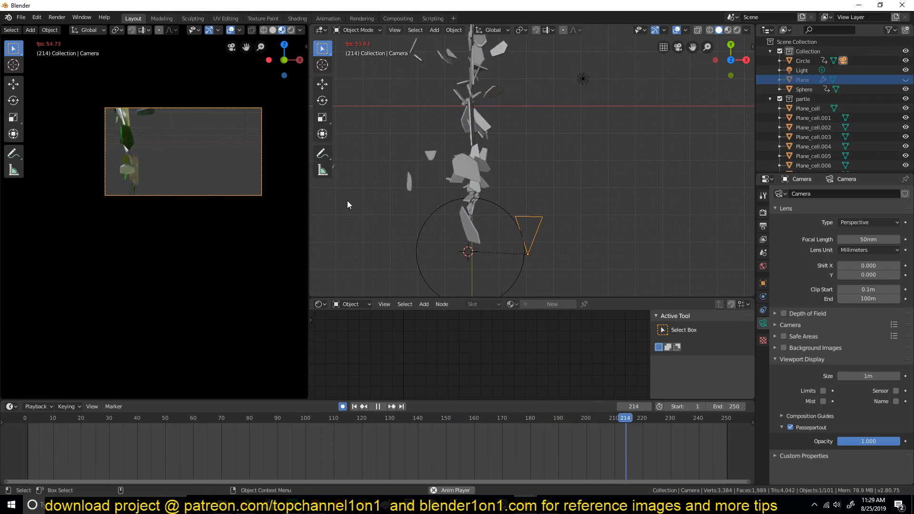
{"action": "key", "text": "space"}
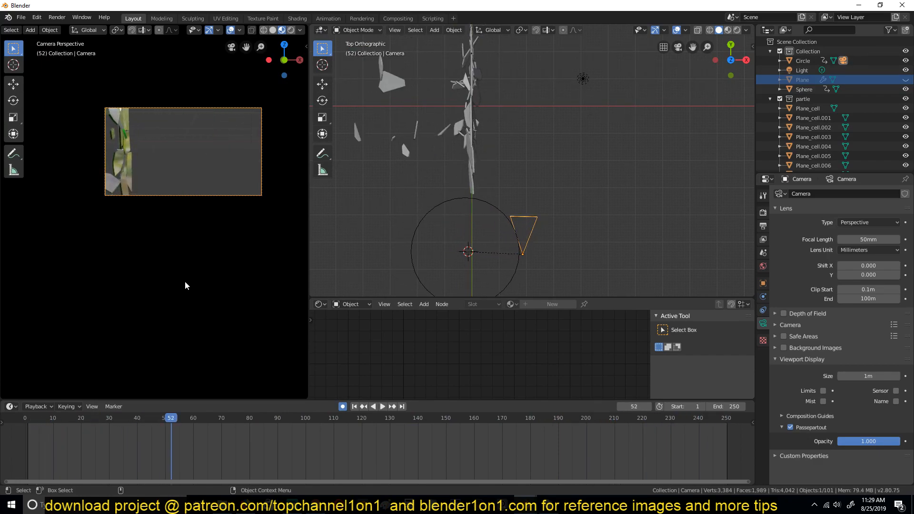
- Shift the circle's keyframes at frames 8 and 15 together to frames 15 and 22, and play from frame 0
{"action": "left_click_drag", "start_coordinate": [44, 442], "coordinate": [95, 422]}
{"action": "left_click", "coordinate": [423, 213]}
{"action": "key", "text": "g"}
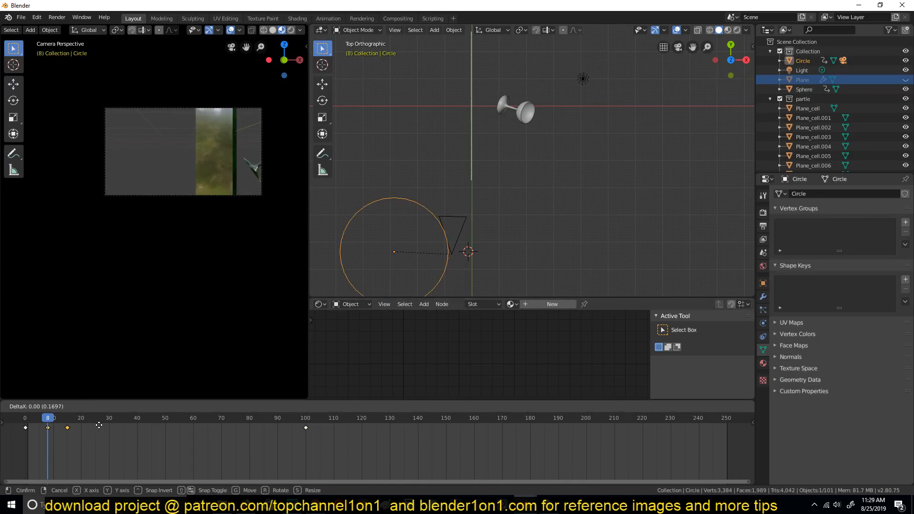
{"action": "left_click", "coordinate": [115, 424]}
{"action": "key", "text": "space"}
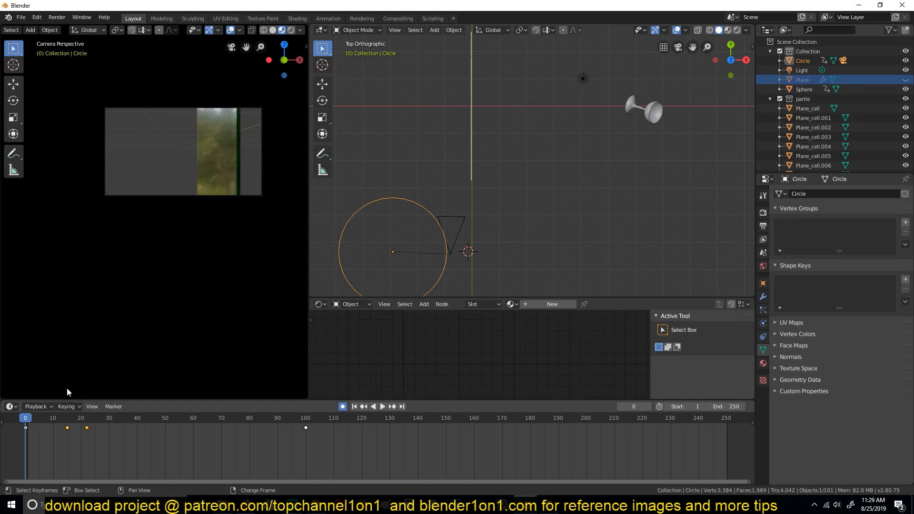
{"action": "key", "text": "Escape"}
{"action": "key", "text": "space"}
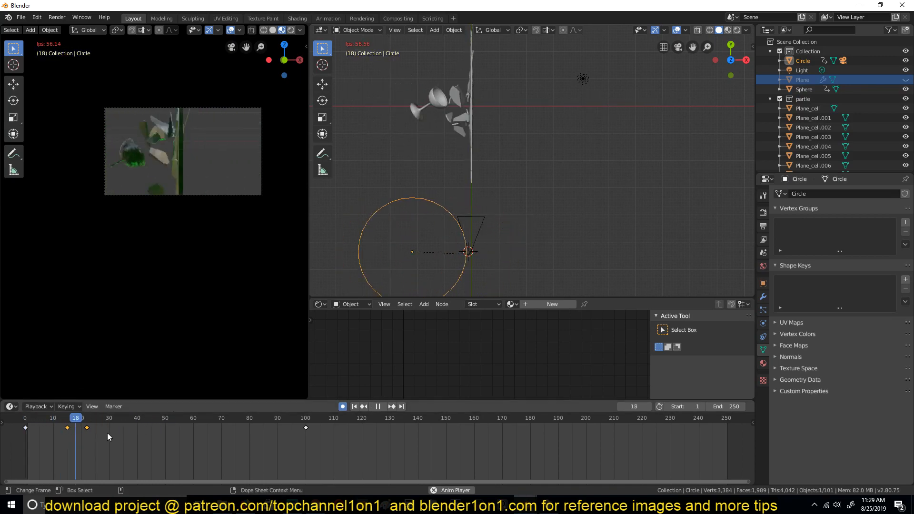
{"action": "key", "text": "space"}
- Move the circle's keyframe at frame 15 to frame 11 and play the result, returning to frame 0
{"action": "left_click", "coordinate": [67, 430]}
{"action": "key", "text": "g"}
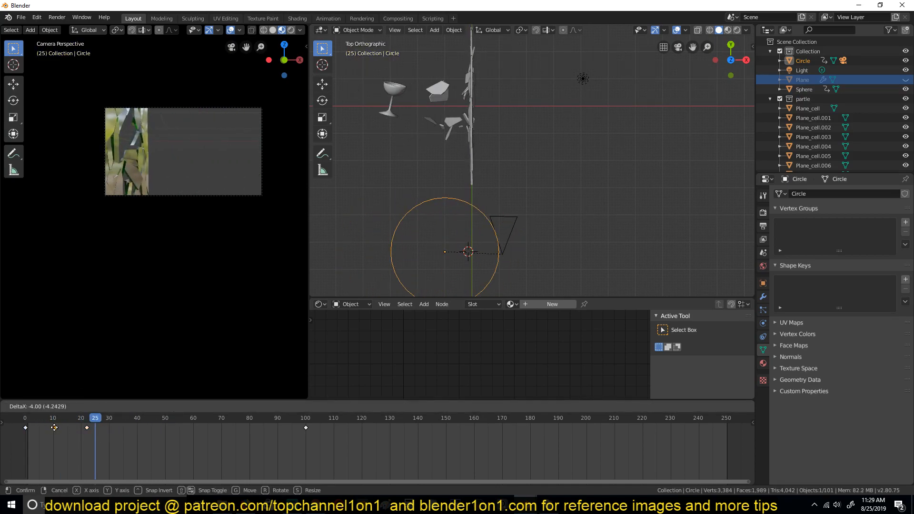
{"action": "left_click", "coordinate": [54, 428]}
{"action": "key", "text": "space"}
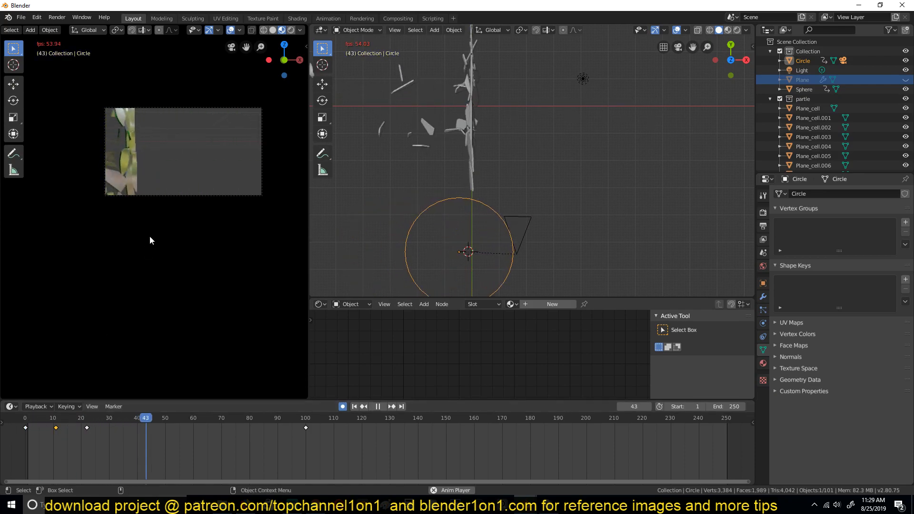
{"action": "key", "text": "Escape"}
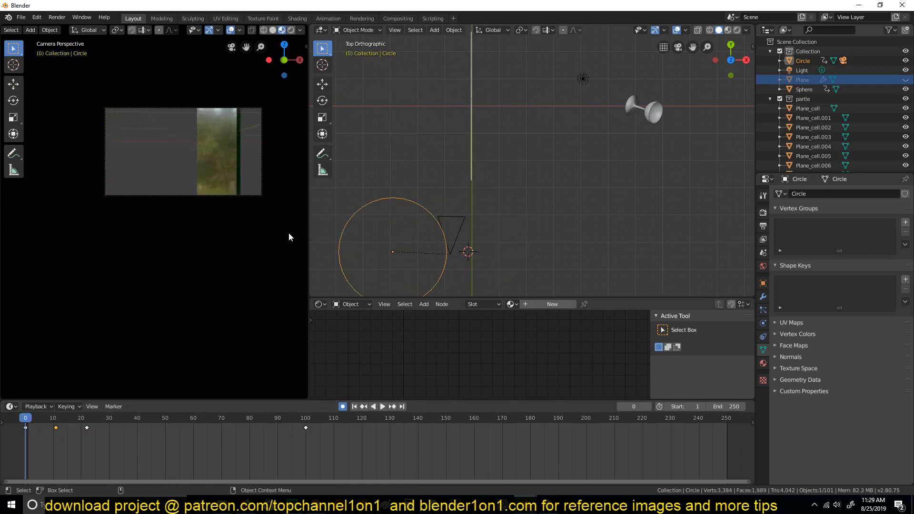
- Delete the circle's keyframe at frame 11 and move the next one to frame 44 to slow the camera's pass
{"action": "key", "text": "x"}
{"action": "left_click", "coordinate": [65, 430]}
{"action": "key", "text": "space"}
{"action": "key", "text": "Escape"}
{"action": "key", "text": "g"}
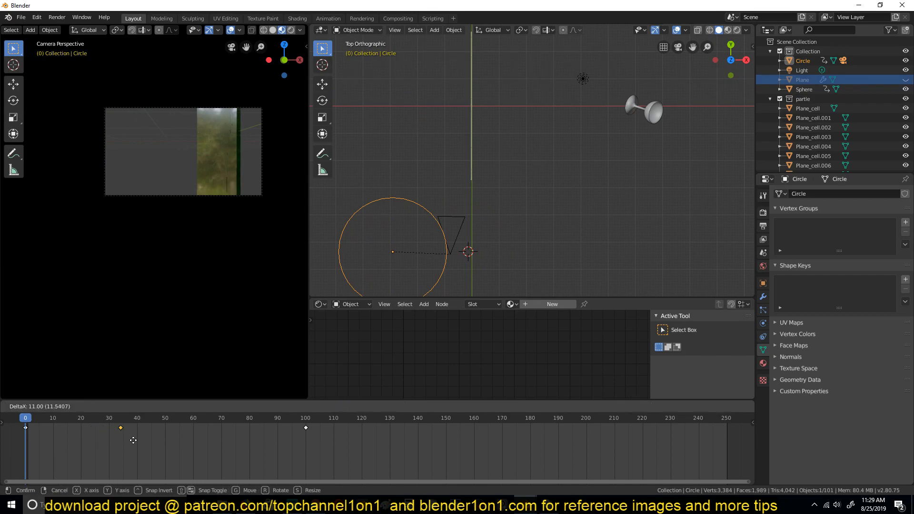
{"action": "left_click", "coordinate": [161, 440]}
{"action": "key", "text": "space"}
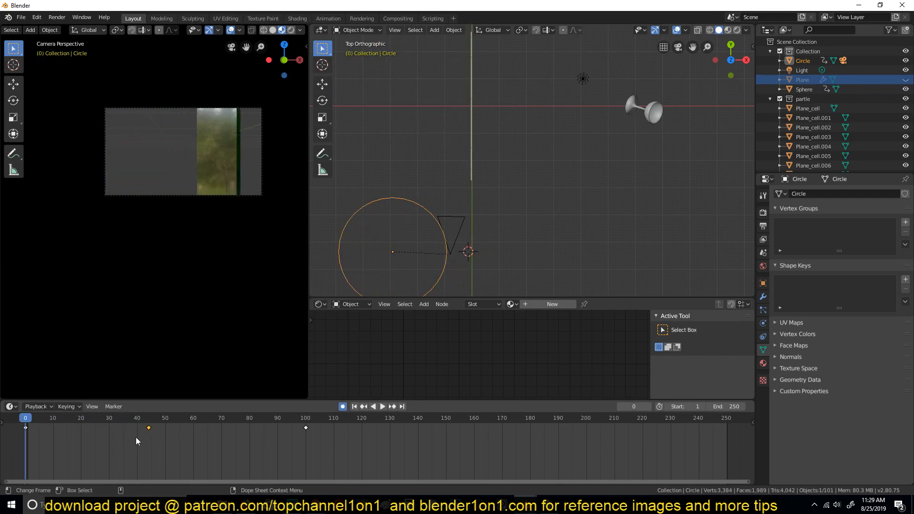
{"action": "key", "text": "Escape"}
- Replay the opening frames several times to examine the camera's timing against the goblet's impact
{"action": "key", "text": "space"}
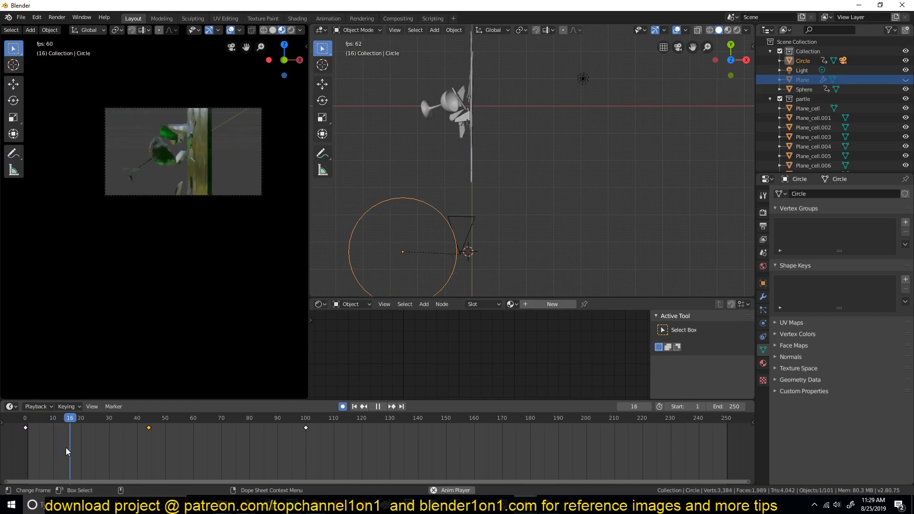
{"action": "key", "text": "Escape"}
{"action": "key", "text": "space"}
{"action": "key", "text": "Escape"}
{"action": "key", "text": "space"}
{"action": "key", "text": "Escape"}
{"action": "key", "text": "space"}
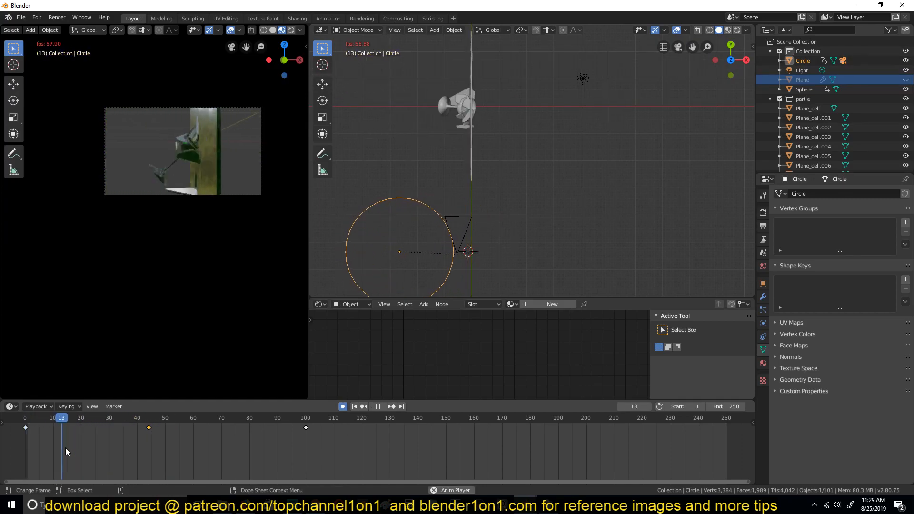
{"action": "key", "text": "Escape"}
{"action": "key", "text": "space"}
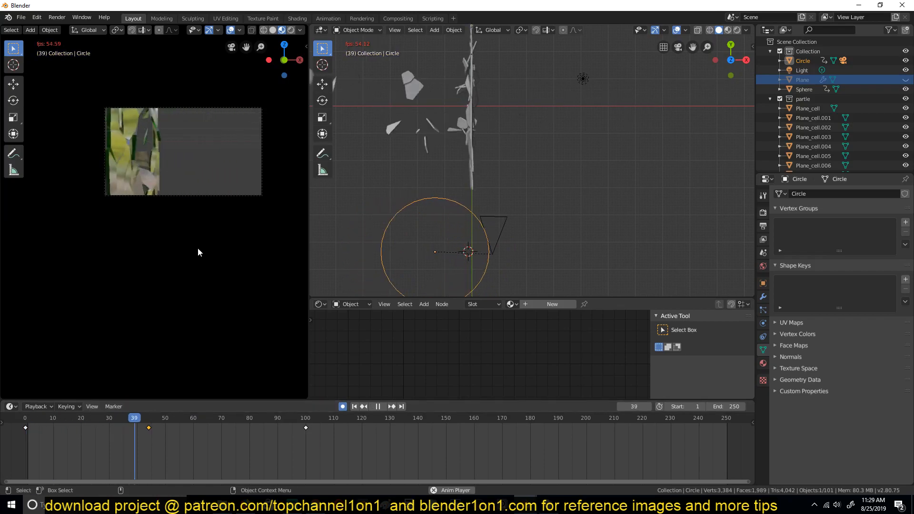
- Play the animation from frame 0 several more times to judge the camera's pass past the shattering glass, ending at frame 0
{"action": "key", "text": "Escape"}
{"action": "key", "text": "space"}
{"action": "key", "text": "Escape"}
{"action": "key", "text": "space"}
{"action": "key", "text": "Escape"}
{"action": "key", "text": "space"}
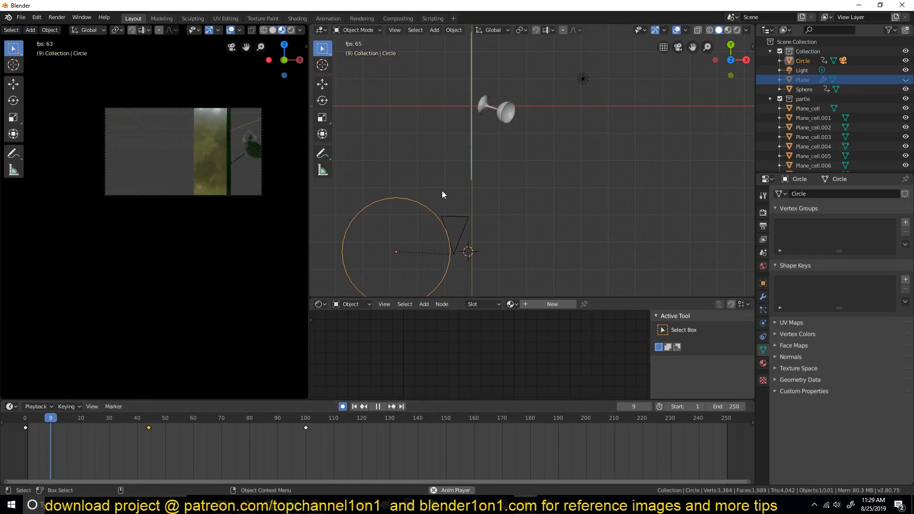
{"action": "key", "text": "Escape"}
{"action": "key", "text": "space"}
{"action": "key", "text": "Escape"}
{"action": "key", "text": "space"}
{"action": "key", "text": "Escape"}
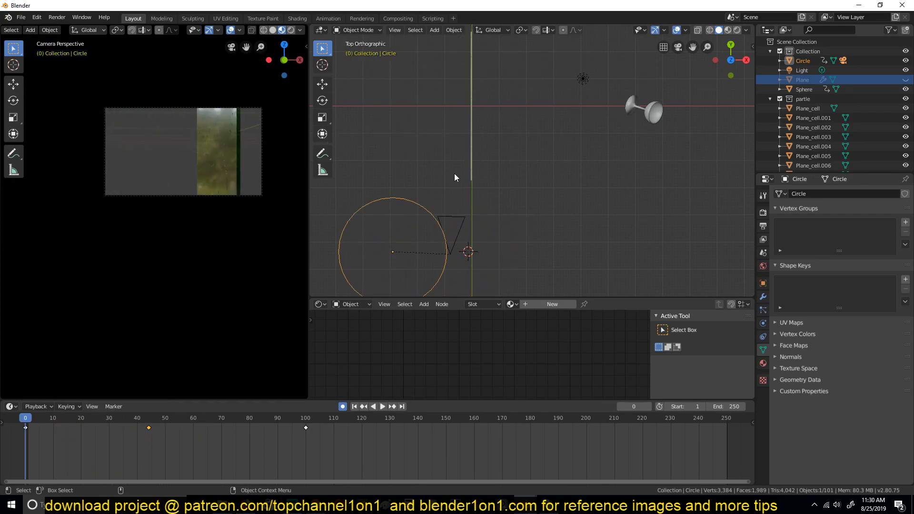
{"action": "middle_click_drag", "start_coordinate": [490, 134], "coordinate": [486, 117]}
{"action": "left_click_drag", "start_coordinate": [501, 55], "coordinate": [528, 142]}
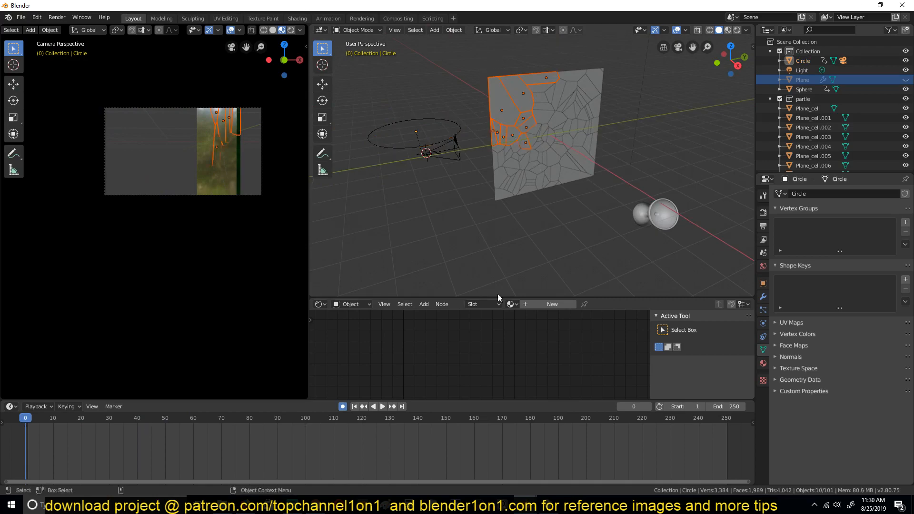
{"action": "middle_click_drag", "start_coordinate": [547, 215], "coordinate": [461, 65]}
{"action": "left_click", "coordinate": [475, 51]}
{"action": "left_click_drag", "start_coordinate": [463, 58], "coordinate": [576, 215]}
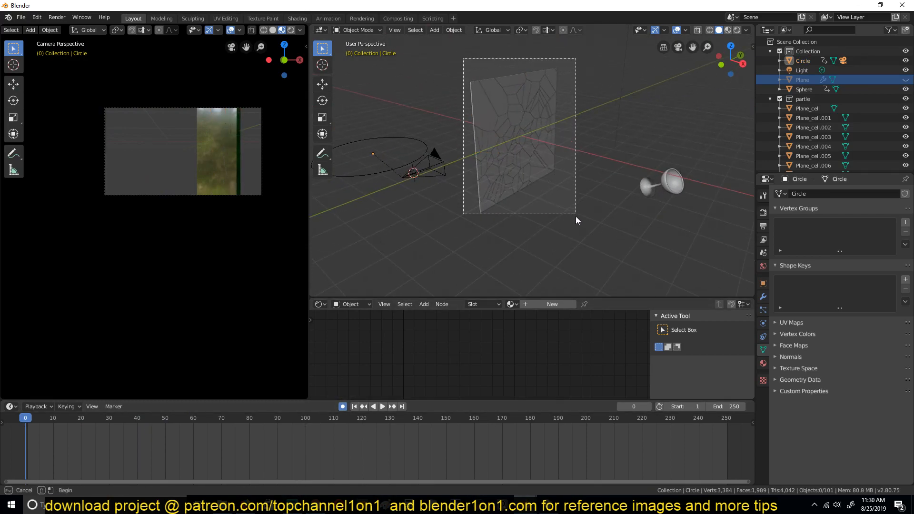
{"action": "left_click", "coordinate": [620, 190]}
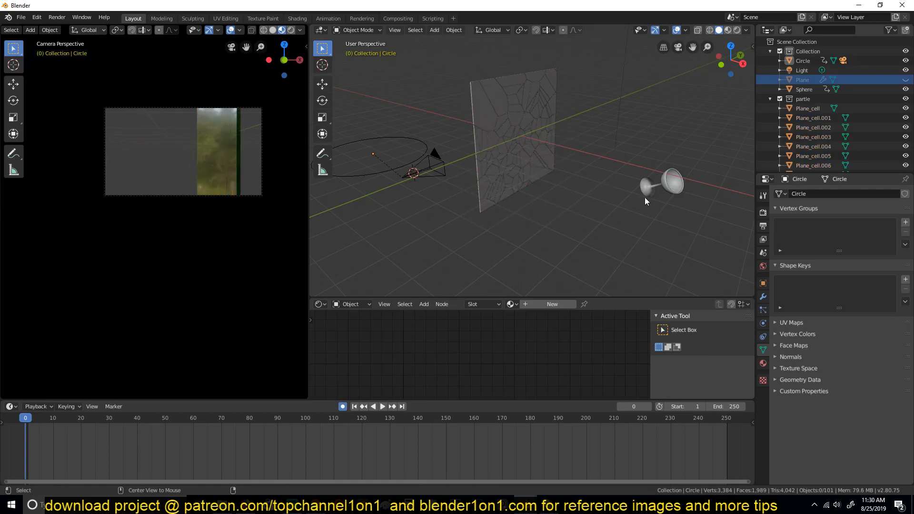
- Bake all dynamics from the scene's Rigid Body World cache and play the result, returning to frame 0
{"action": "left_click", "coordinate": [763, 254]}
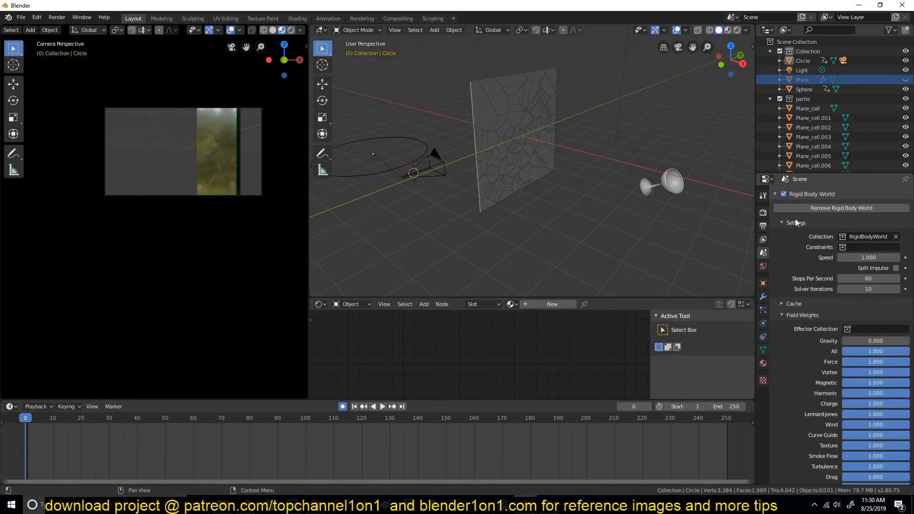
{"action": "scroll", "coordinate": [797, 307], "scroll_direction": "down", "scroll_amount": 1}
{"action": "scroll", "coordinate": [786, 321], "scroll_direction": "up", "scroll_amount": 5}
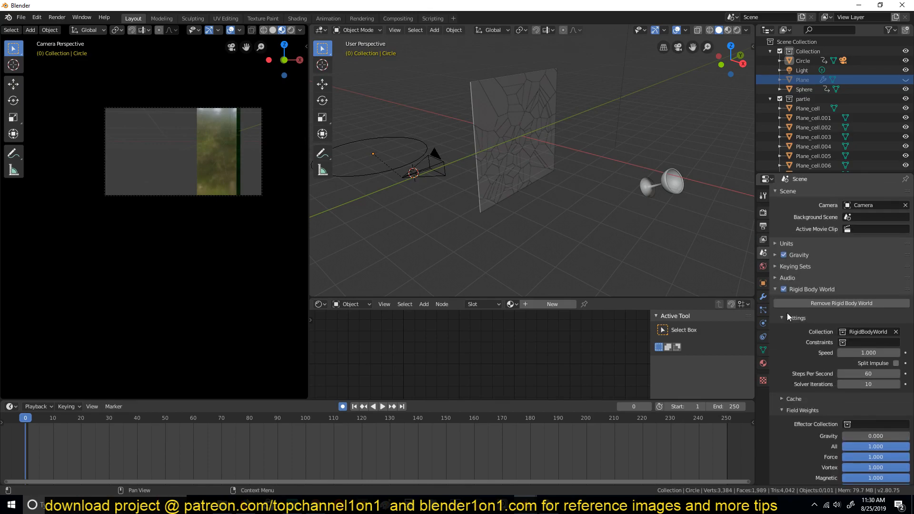
{"action": "left_click", "coordinate": [787, 399]}
{"action": "scroll", "coordinate": [789, 352], "scroll_direction": "down", "scroll_amount": 5}
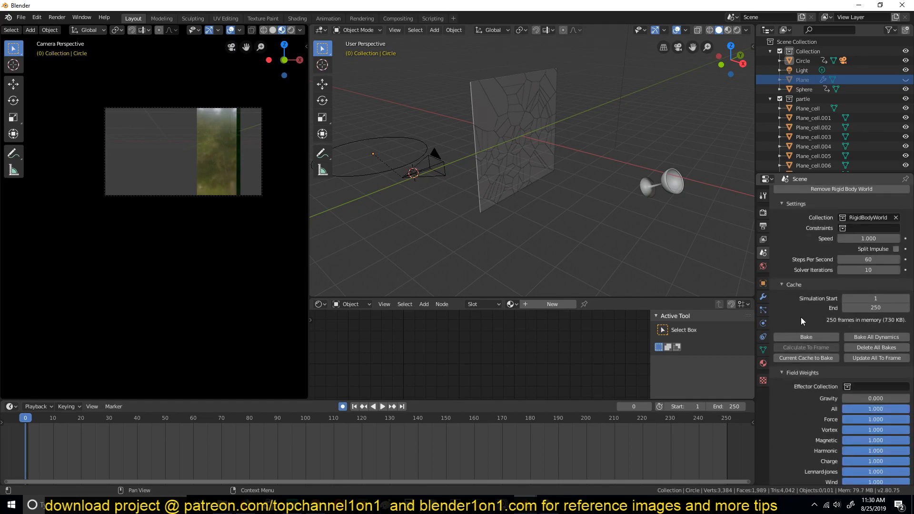
{"action": "left_click", "coordinate": [861, 336]}
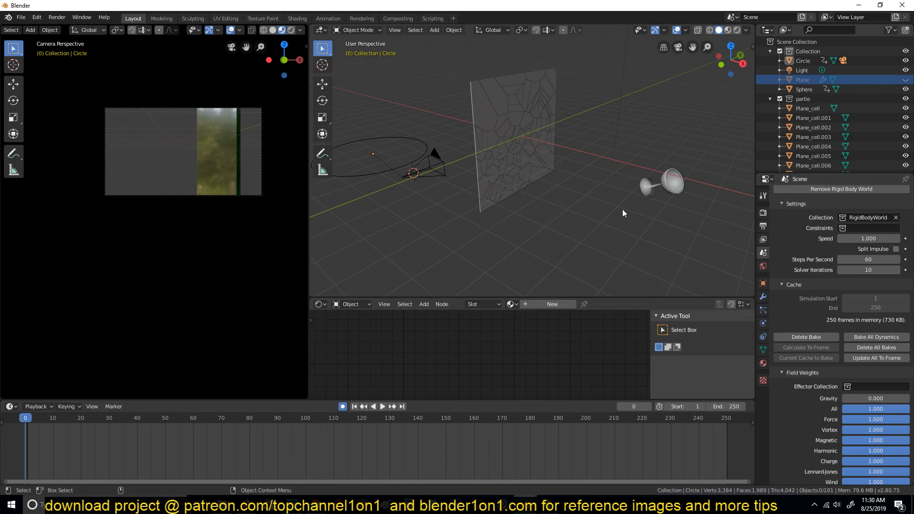
{"action": "key", "text": "space"}
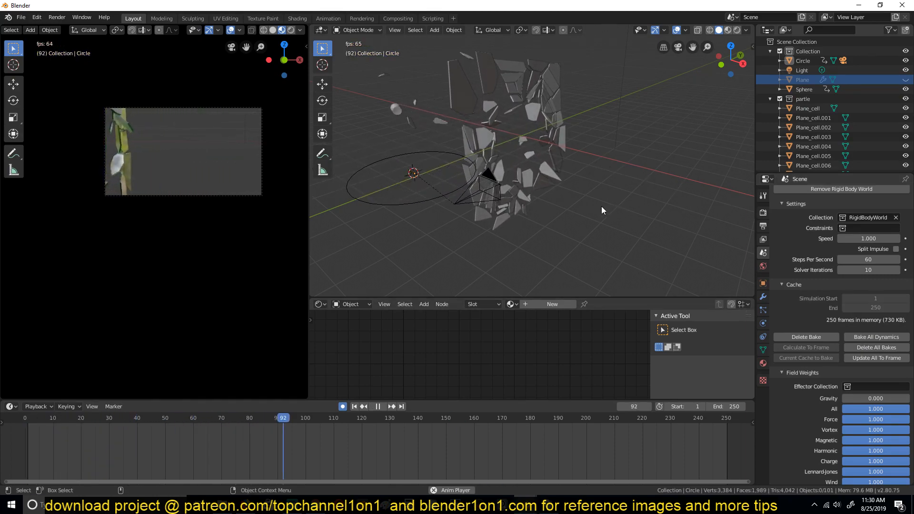
{"action": "key", "text": "Escape"}
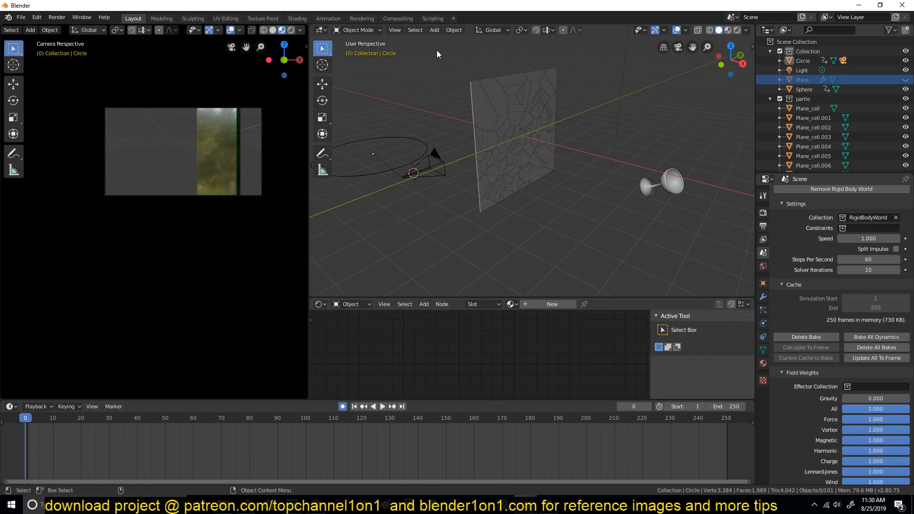
{"action": "left_click", "coordinate": [454, 30]}
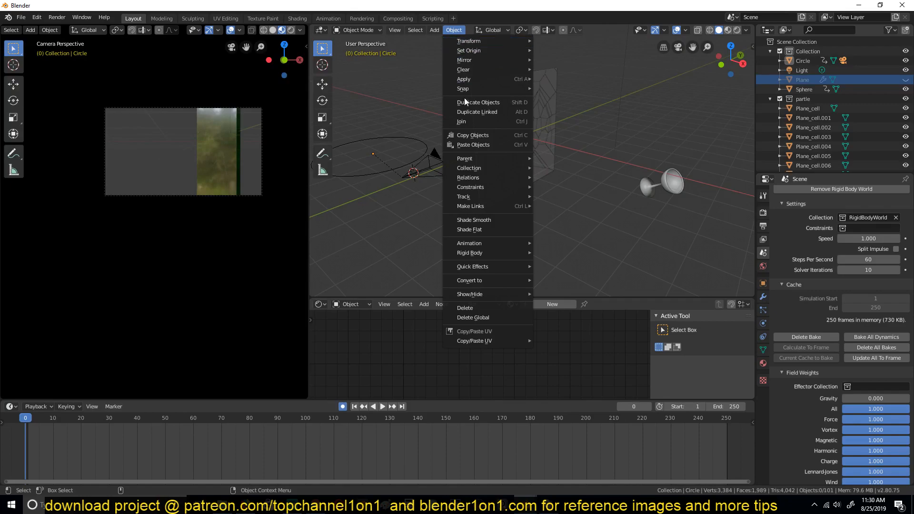
{"action": "mouse_move", "coordinate": [507, 256]}
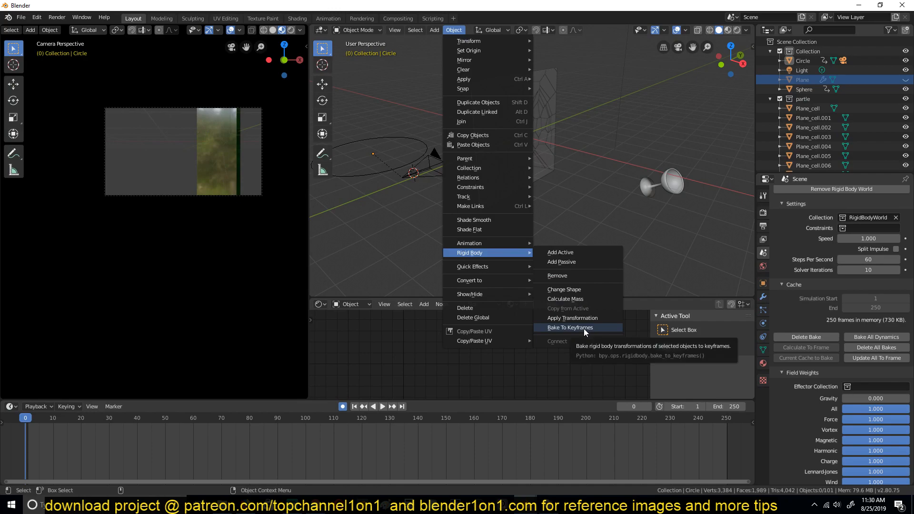
{"action": "left_click", "coordinate": [584, 328]}
- Select the goblet and all the glass shards and bake their rigid body motion to keyframes
{"action": "left_click", "coordinate": [658, 177]}
{"action": "middle_click_drag", "start_coordinate": [500, 106], "coordinate": [541, 135]}
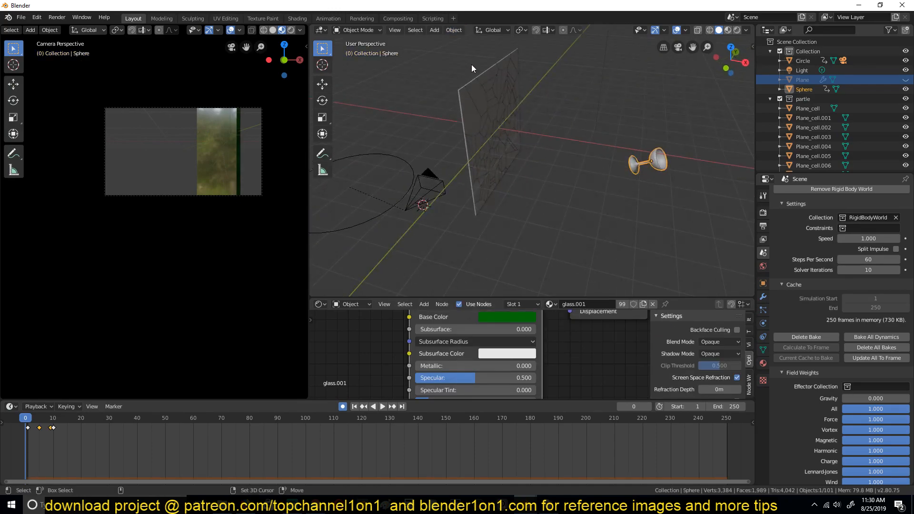
{"action": "left_click_drag", "start_coordinate": [461, 52], "coordinate": [542, 243]}
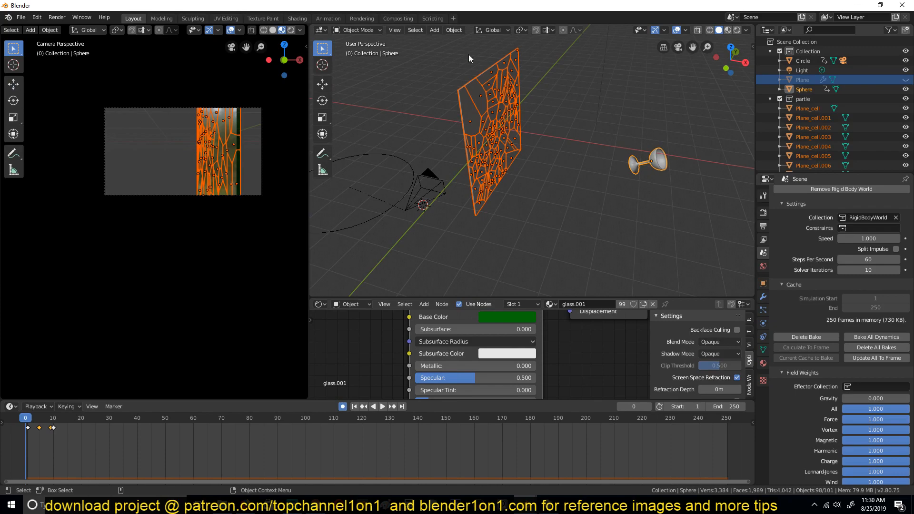
{"action": "left_click", "coordinate": [454, 30]}
{"action": "mouse_move", "coordinate": [482, 267]}
{"action": "left_click", "coordinate": [447, 31]}
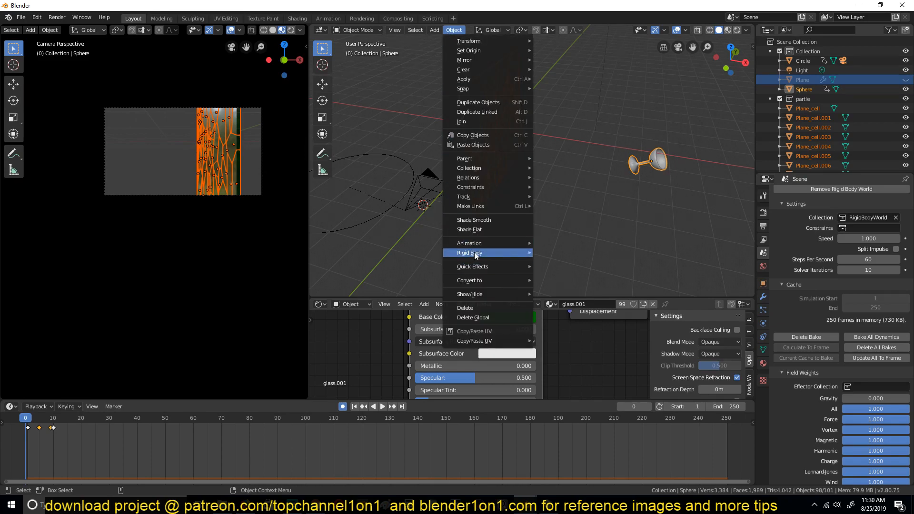
{"action": "mouse_move", "coordinate": [507, 253]}
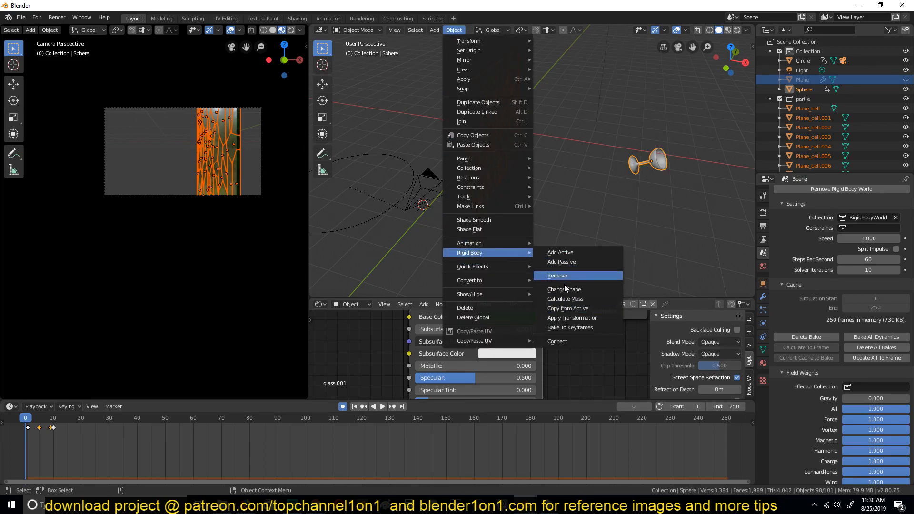
{"action": "left_click", "coordinate": [572, 329]}
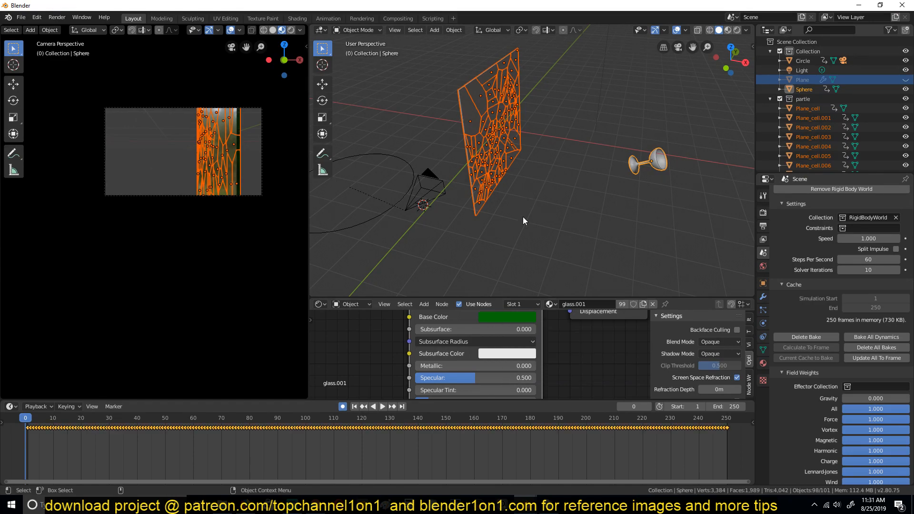
- Deselect everything and save the project as untitled.blend in the break glass folder
{"action": "left_click", "coordinate": [557, 170]}
{"action": "key", "text": "ctrl+s"}
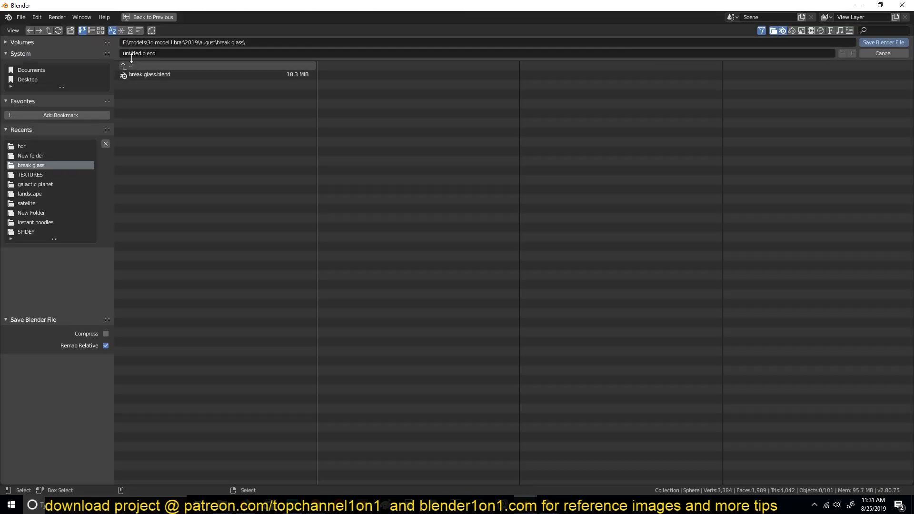
{"action": "left_click", "coordinate": [144, 53]}
{"action": "key", "text": "Return"}
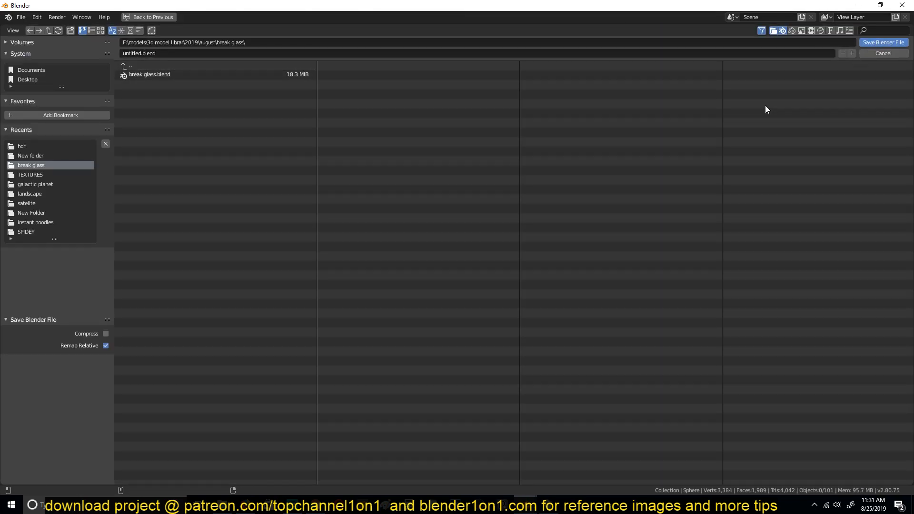
- Play the keyframed animation and scrub to frame 10 to examine the moment the goblet reaches the glass
{"action": "key", "text": "space"}
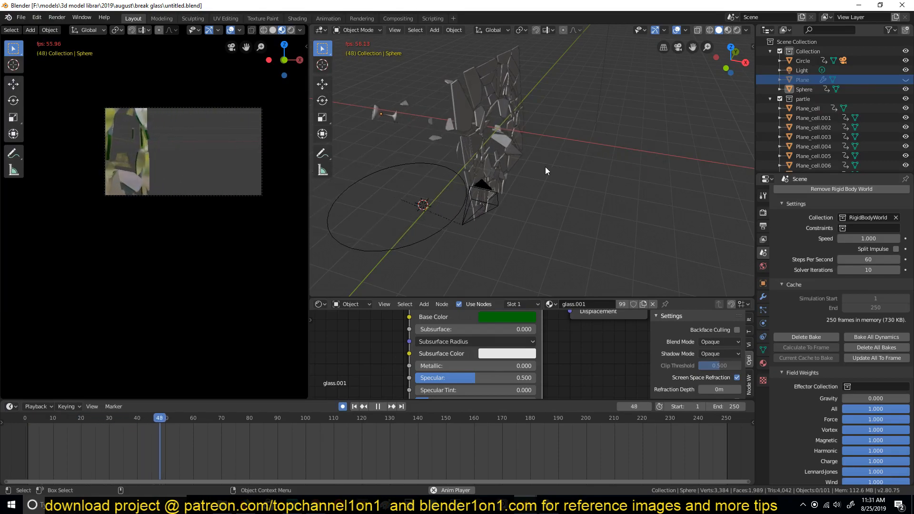
{"action": "key", "text": "Escape"}
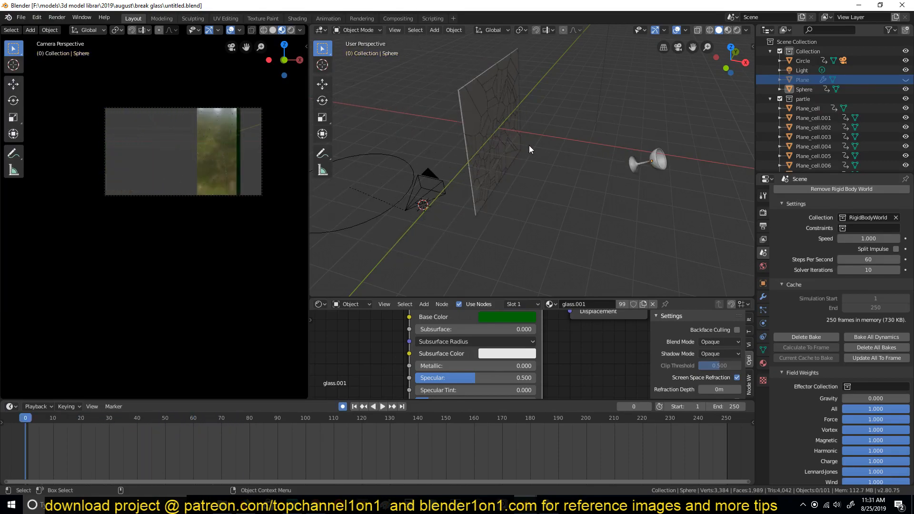
{"action": "key", "text": "space"}
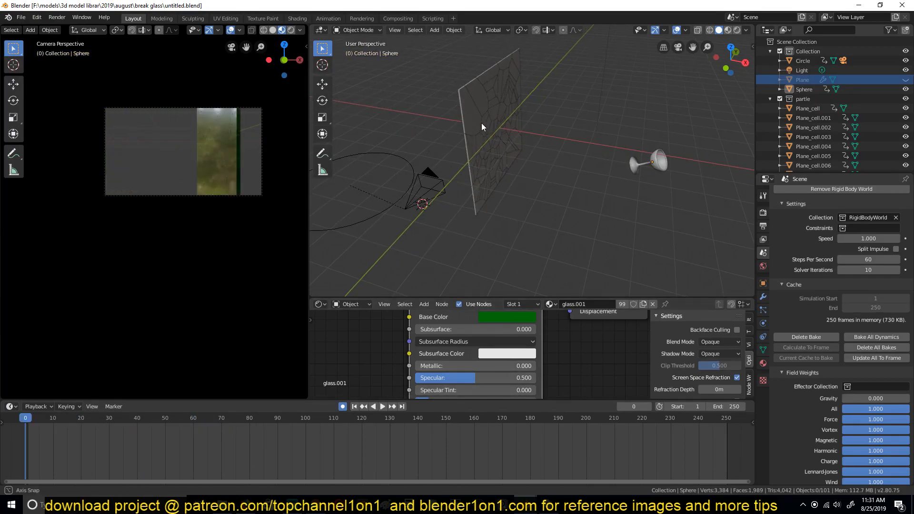
{"action": "left_click_drag", "start_coordinate": [119, 422], "coordinate": [56, 437]}
{"action": "left_click", "coordinate": [195, 177]}
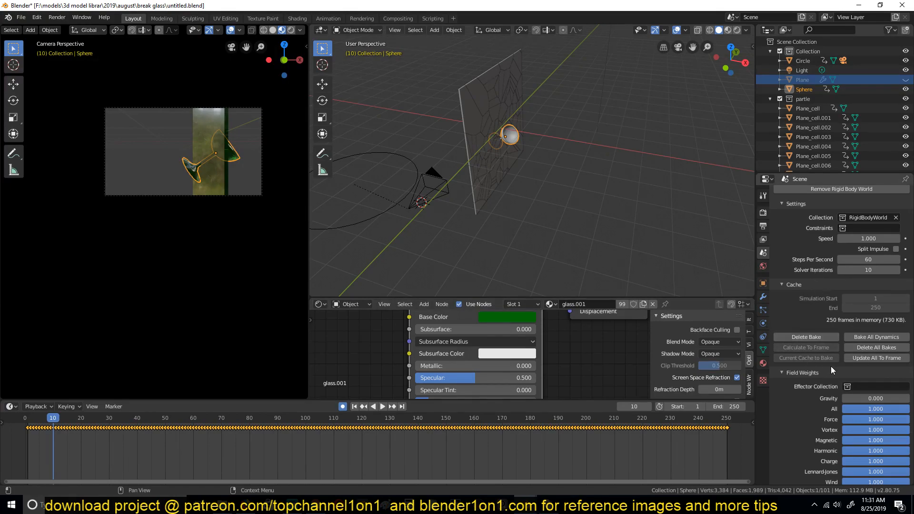
{"action": "scroll", "coordinate": [814, 382], "scroll_direction": "up", "scroll_amount": 6}
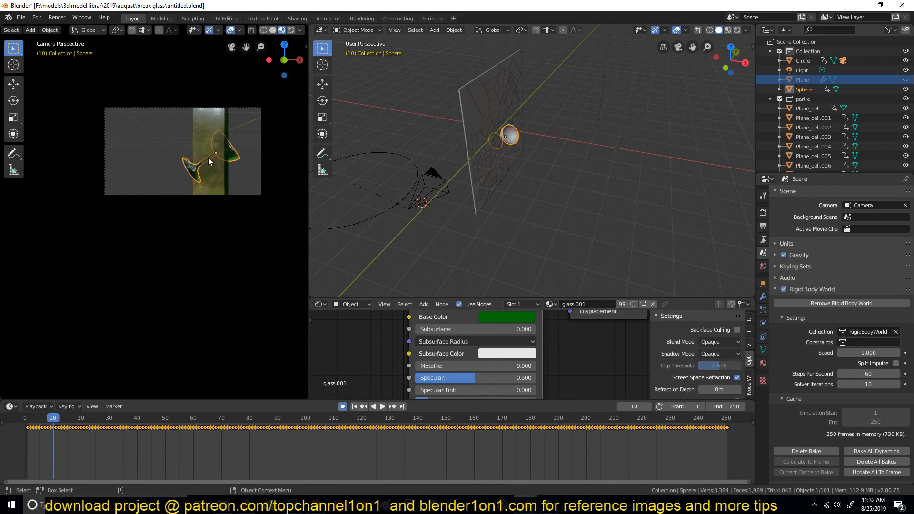
{"action": "key", "text": "alt+a"}
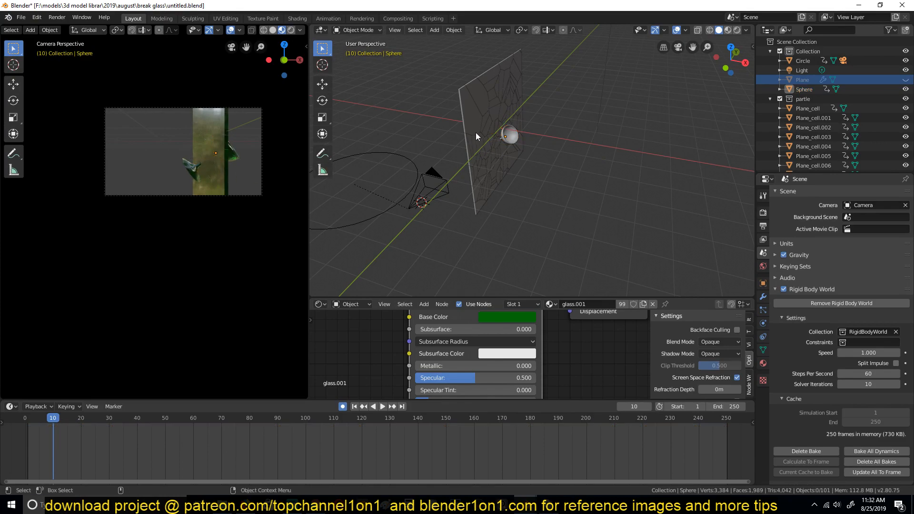
- Go to frame 12, hide the camera circle, and select the goblet with all the glass shards
{"action": "mouse_move", "coordinate": [52, 424]}
{"action": "left_mouse_down"}
{"action": "mouse_move", "coordinate": [88, 434]}
{"action": "mouse_move", "coordinate": [44, 433]}
{"action": "mouse_move", "coordinate": [69, 431]}
{"action": "mouse_move", "coordinate": [58, 431]}
{"action": "left_mouse_up"}
{"action": "middle_click_drag", "start_coordinate": [505, 47], "coordinate": [525, 69]}
{"action": "middle_click_drag", "start_coordinate": [462, 53], "coordinate": [378, 148]}
{"action": "left_click_drag", "start_coordinate": [378, 148], "coordinate": [426, 246]}
{"action": "left_click_drag", "start_coordinate": [412, 51], "coordinate": [527, 260]}
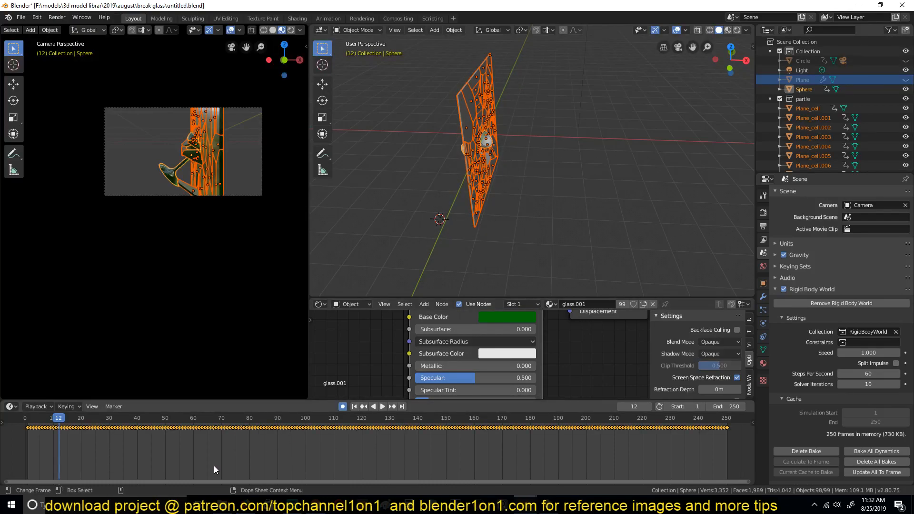
- Examine the selected objects' baked keyframes around frame 12 in both the Graph Editor and the timeline
{"action": "key", "text": "ctrl+Tab"}
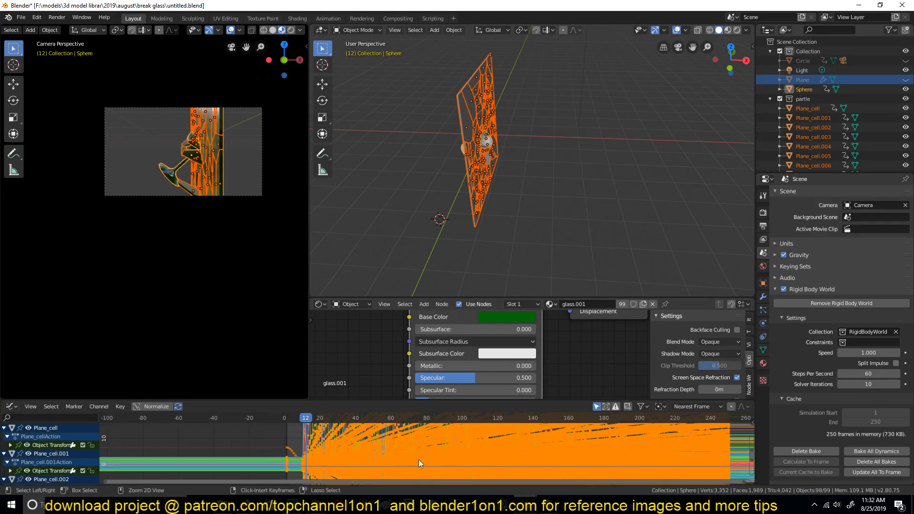
{"action": "key", "text": "ctrl+Tab"}
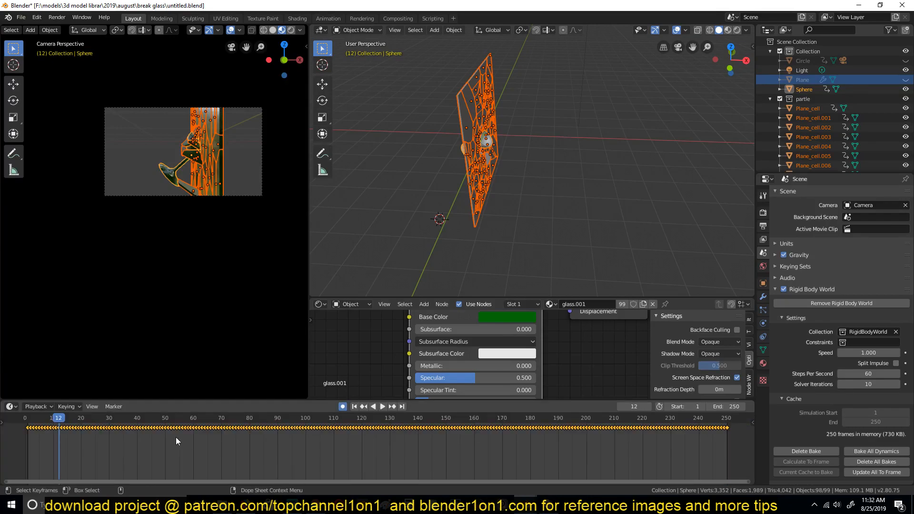
{"action": "middle_click_drag", "start_coordinate": [277, 460], "coordinate": [314, 421]}
{"action": "left_click", "coordinate": [103, 438]}
{"action": "left_click", "coordinate": [104, 430]}
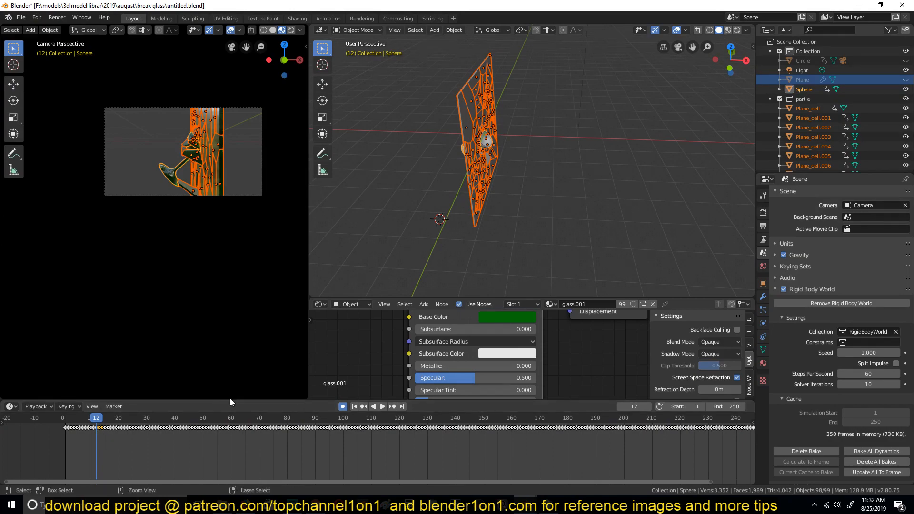
{"action": "key", "text": "ctrl+Tab"}
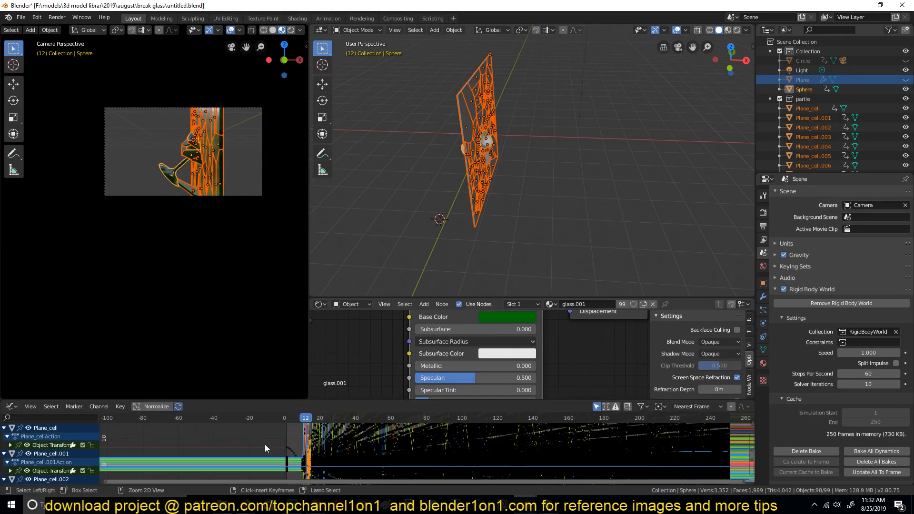
{"action": "key", "text": "ctrl+Tab"}
- Maximize the timeline and shift all keyframes from frame 12 onward by 18 frames so they start at frame 30
{"action": "key", "text": "ctrl+space"}
{"action": "key", "text": "Home"}
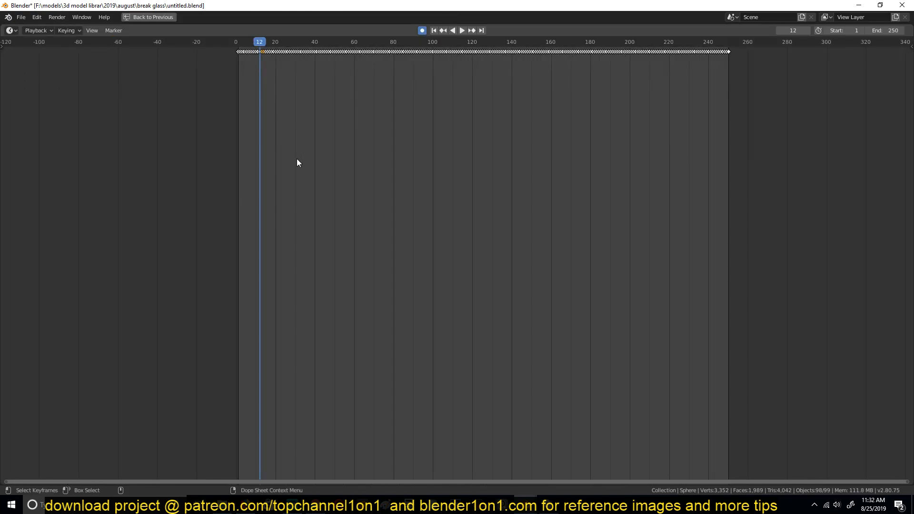
{"action": "left_click_drag", "start_coordinate": [780, 53], "coordinate": [243, 49]}
{"action": "scroll", "coordinate": [253, 67], "scroll_direction": "up", "scroll_amount": 2}
{"action": "scroll", "coordinate": [252, 67], "scroll_direction": "down", "scroll_amount": 2}
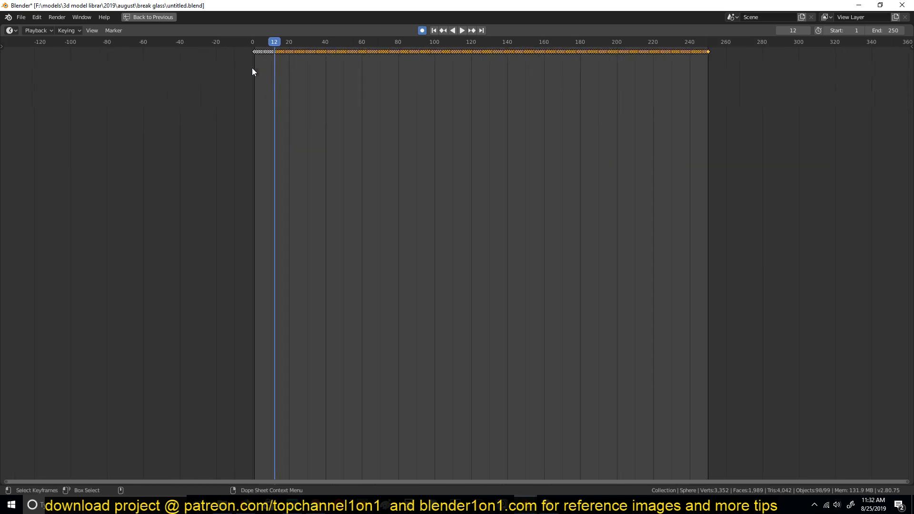
{"action": "scroll", "coordinate": [252, 67], "scroll_direction": "up", "scroll_amount": 4}
{"action": "key", "text": "g"}
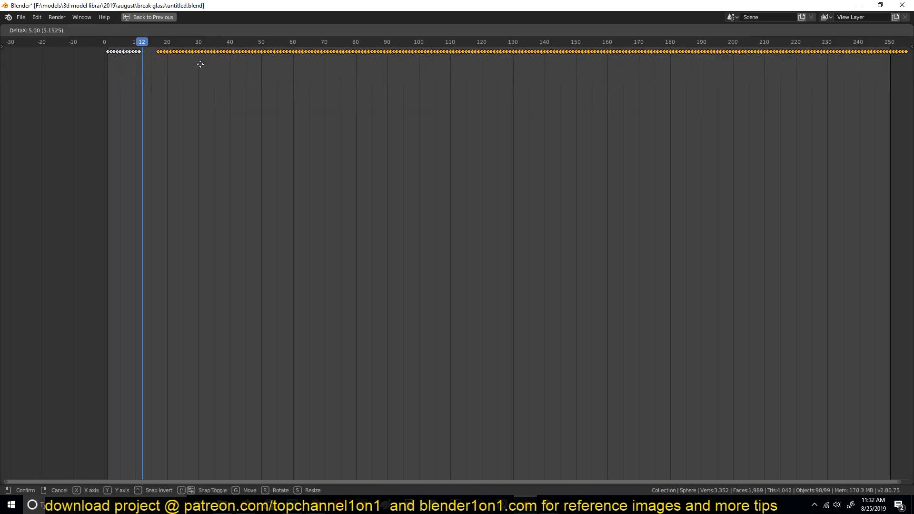
{"action": "left_click", "coordinate": [241, 64]}
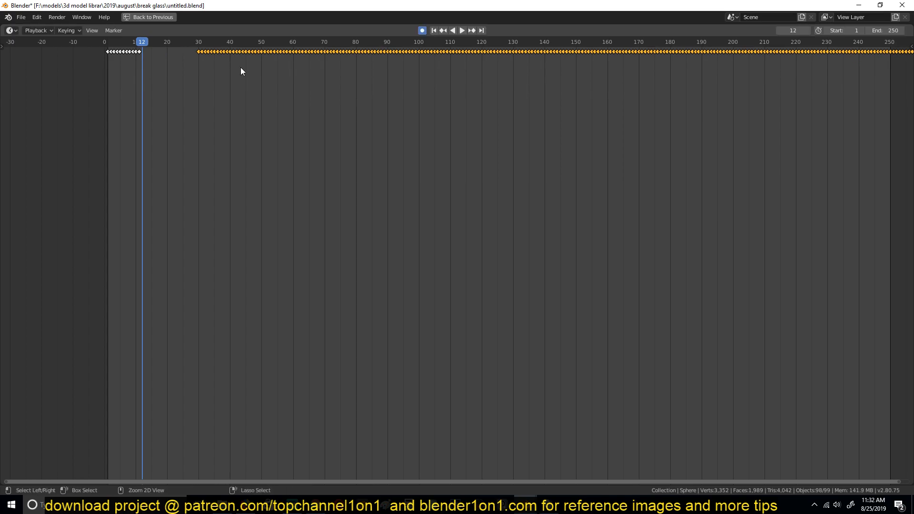
- Restore the full layout and play the animation from the start to check the impact timing after the keyframe shift
{"action": "key", "text": "ctrl+space"}
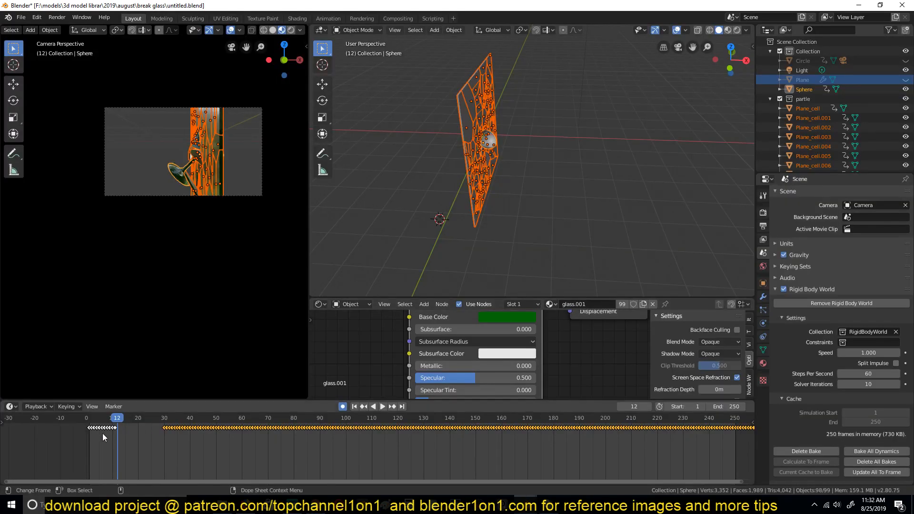
{"action": "left_click", "coordinate": [88, 430]}
{"action": "key", "text": "space"}
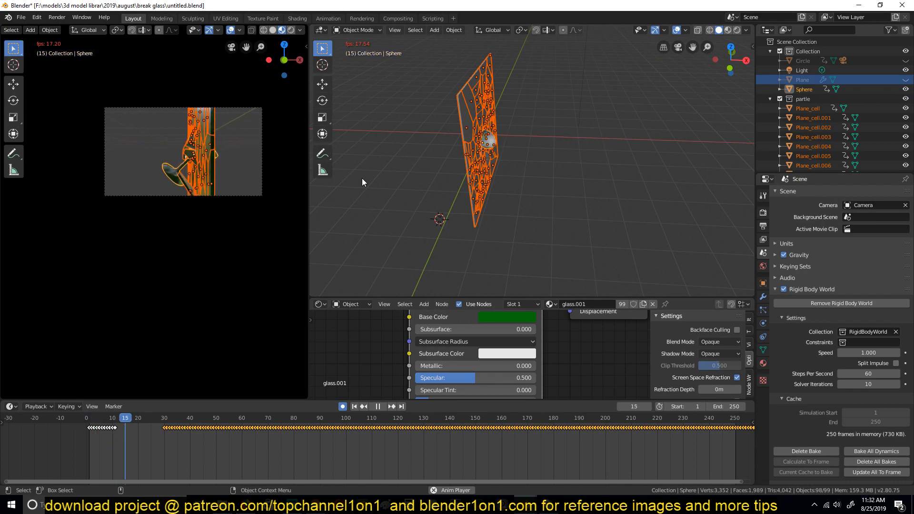
{"action": "key", "text": "Escape"}
{"action": "key", "text": "space"}
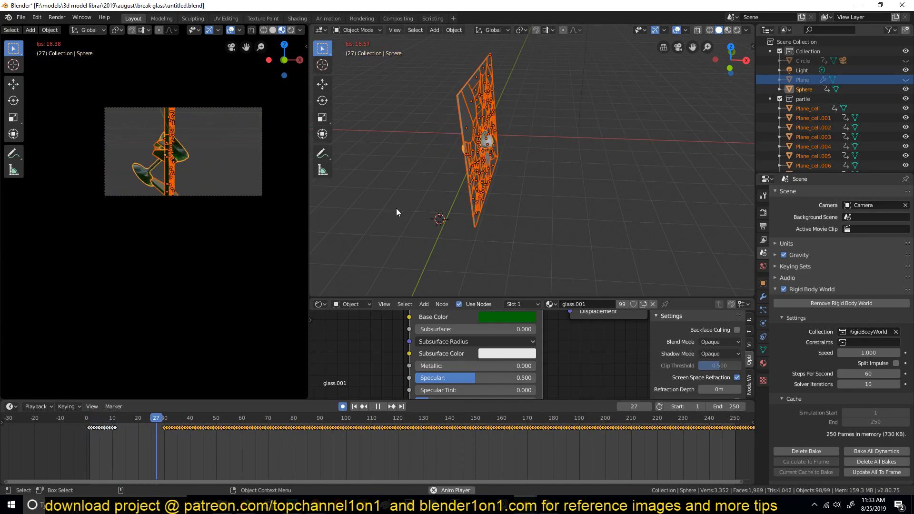
{"action": "key", "text": "Escape"}
{"action": "key", "text": "space"}
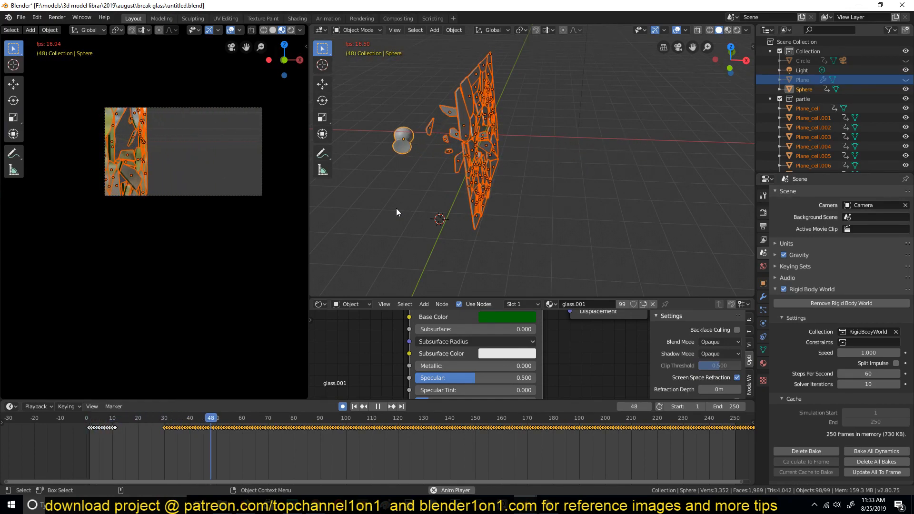
{"action": "key", "text": "Escape"}
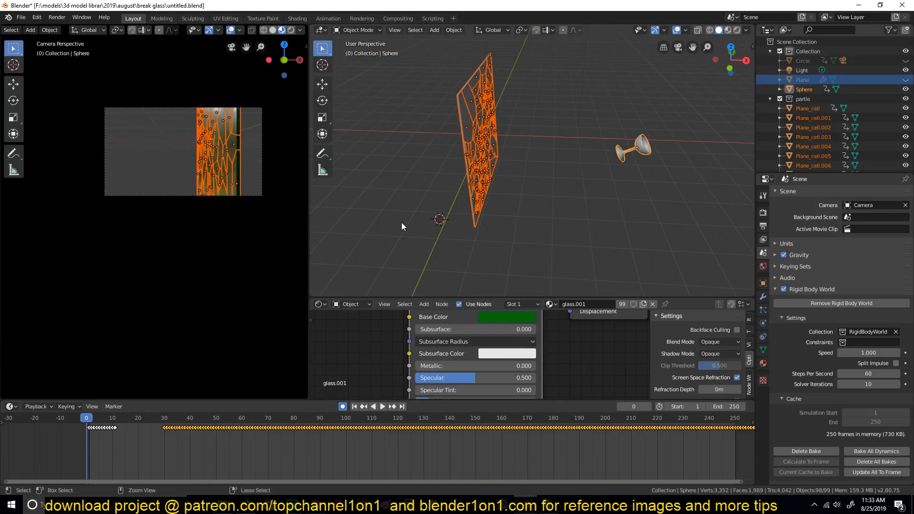
- Undo the 18-frame keyframe shift and save the project as 1.blend in the break glass folder
{"action": "key", "text": "space"}
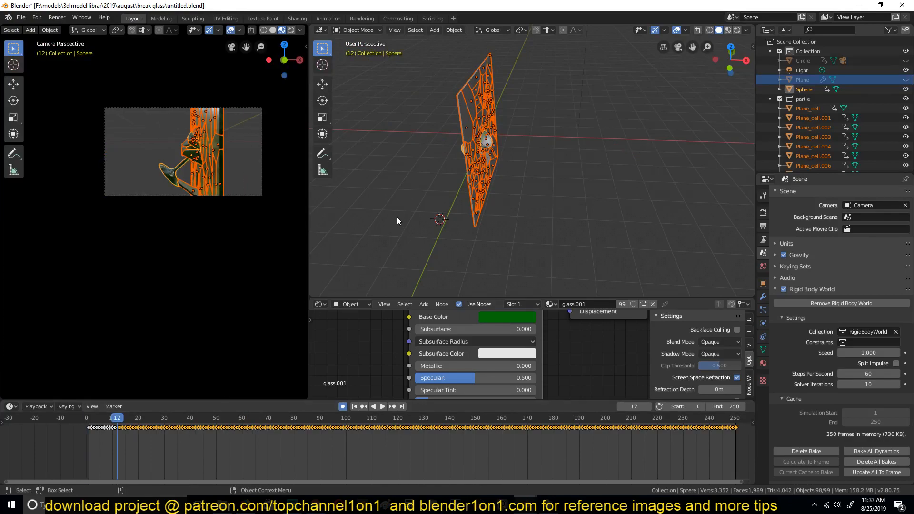
{"action": "key", "text": "ctrl+shift+s"}
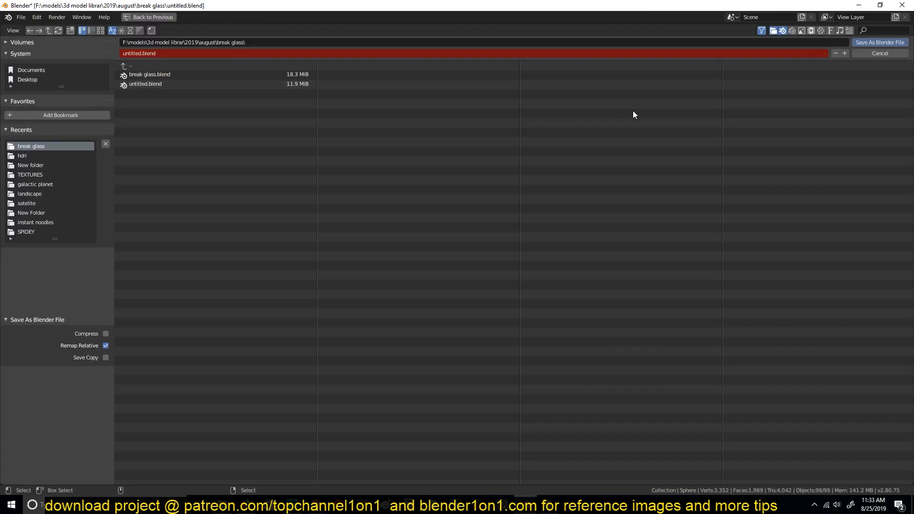
{"action": "left_click", "coordinate": [698, 54]}
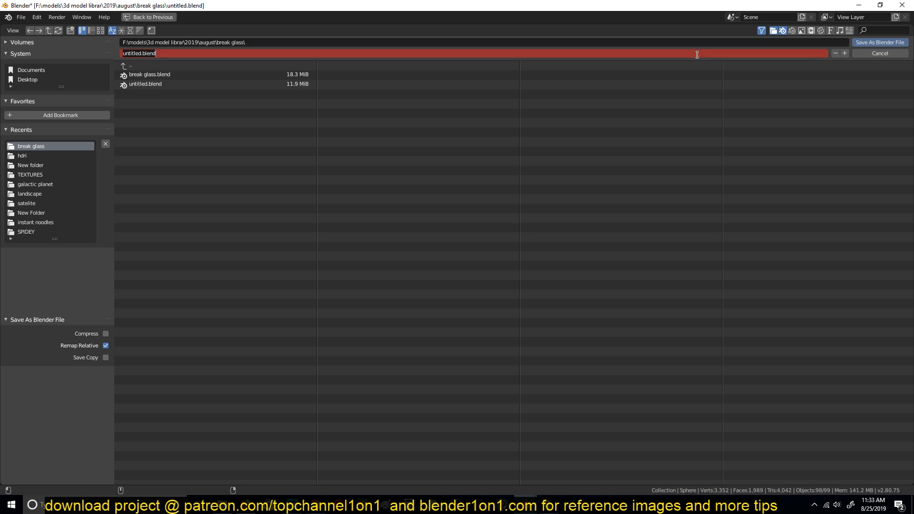
{"action": "type", "text": "1"}
{"action": "key", "text": "Return"}
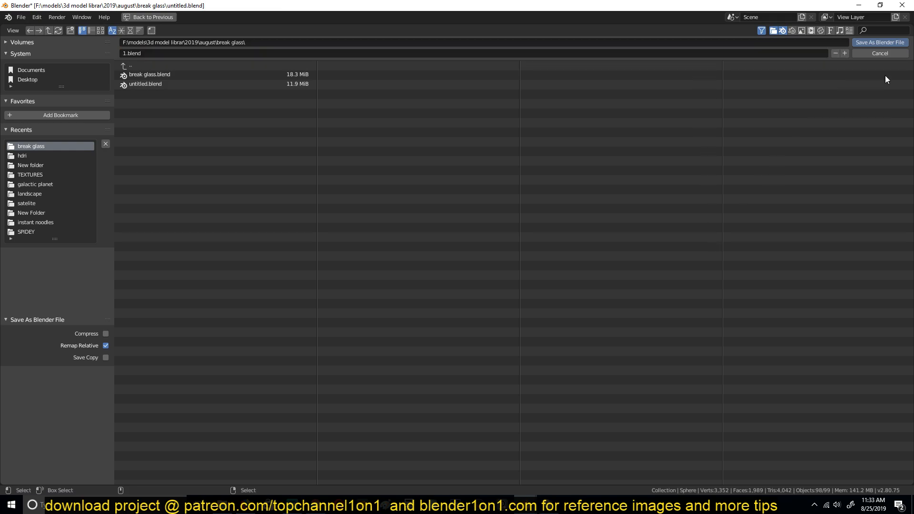
{"action": "left_click", "coordinate": [893, 43]}
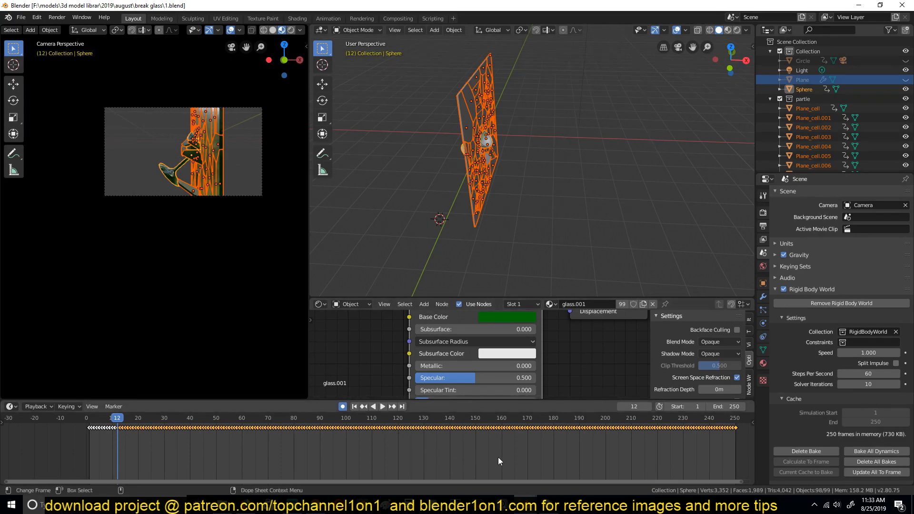
{"action": "key", "text": "s"}
{"action": "right_click", "coordinate": [520, 452]}
{"action": "key", "text": "s"}
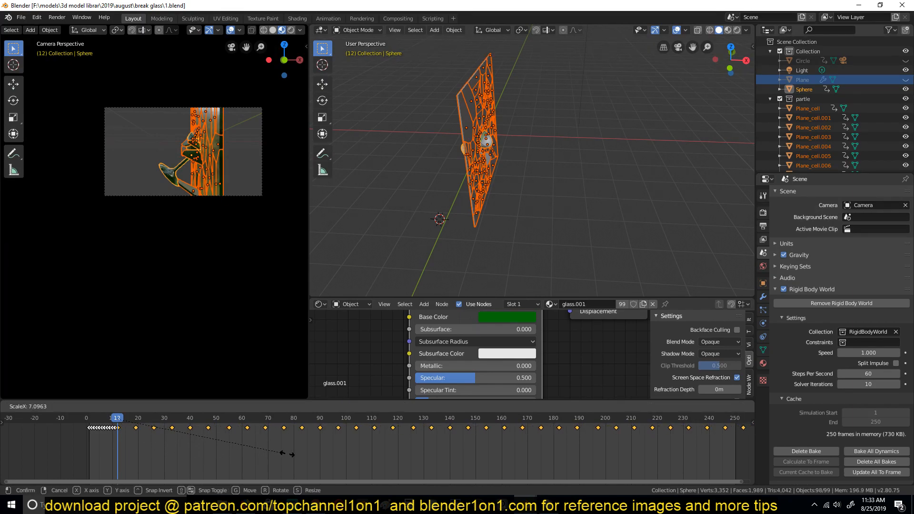
{"action": "key", "text": "Escape"}
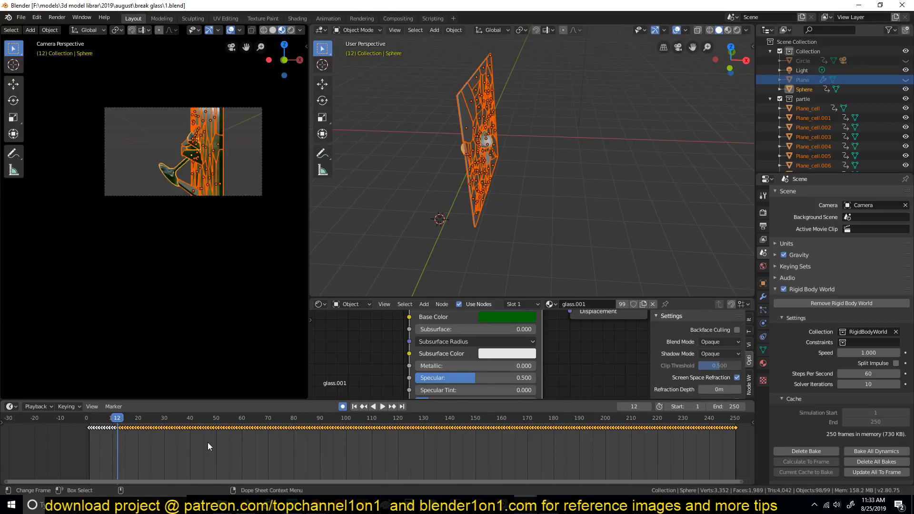
- Scale the selected keyframes out from frame 12 until they end at about frame 650, and play the slowed impact
{"action": "key", "text": "s"}
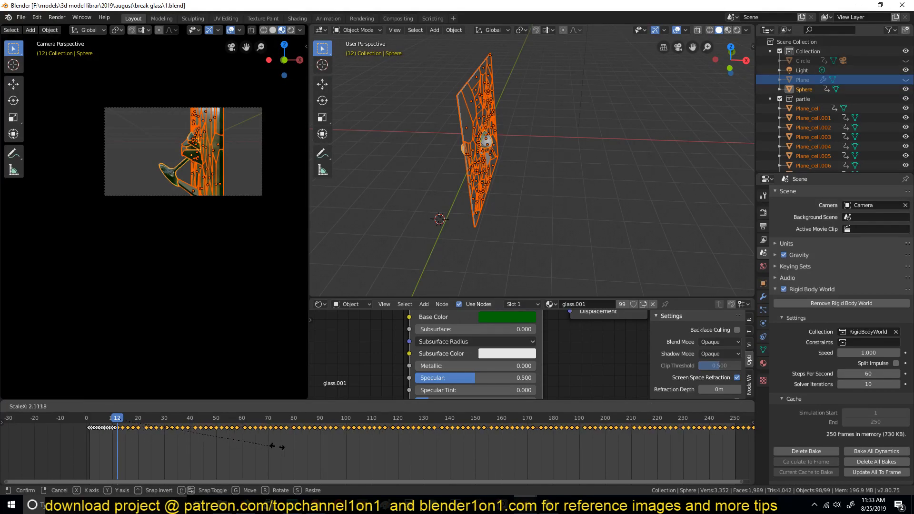
{"action": "left_click", "coordinate": [314, 448]}
{"action": "key", "text": "space"}
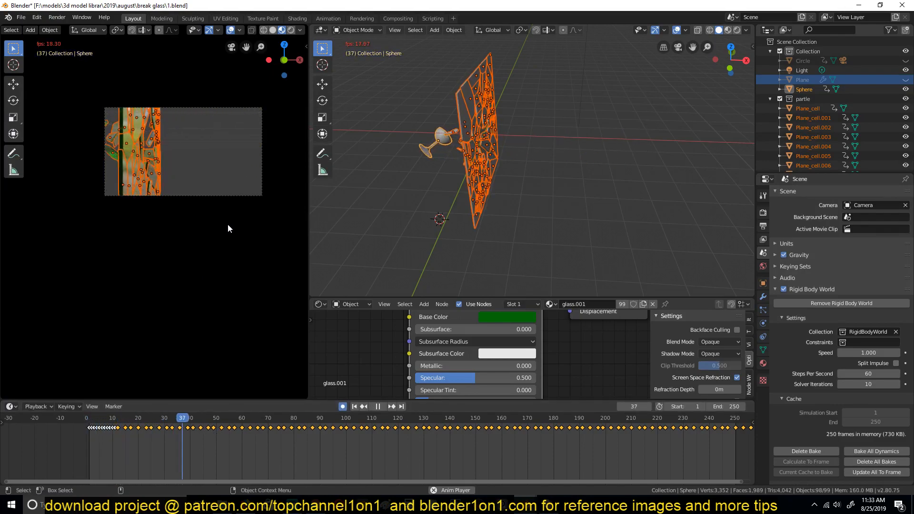
{"action": "key", "text": "Escape"}
{"action": "scroll", "coordinate": [281, 448], "scroll_direction": "down", "scroll_amount": 4}
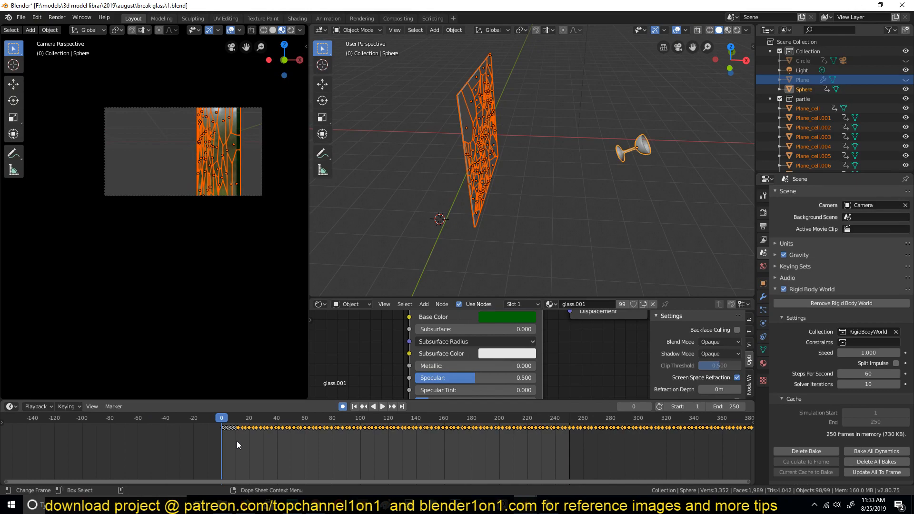
{"action": "scroll", "coordinate": [238, 441], "scroll_direction": "up", "scroll_amount": 4}
- Return to frame 12, stretch the selected keyframes further to gaps of roughly 13 to 20 frames, and play the slow motion
{"action": "key", "text": "space"}
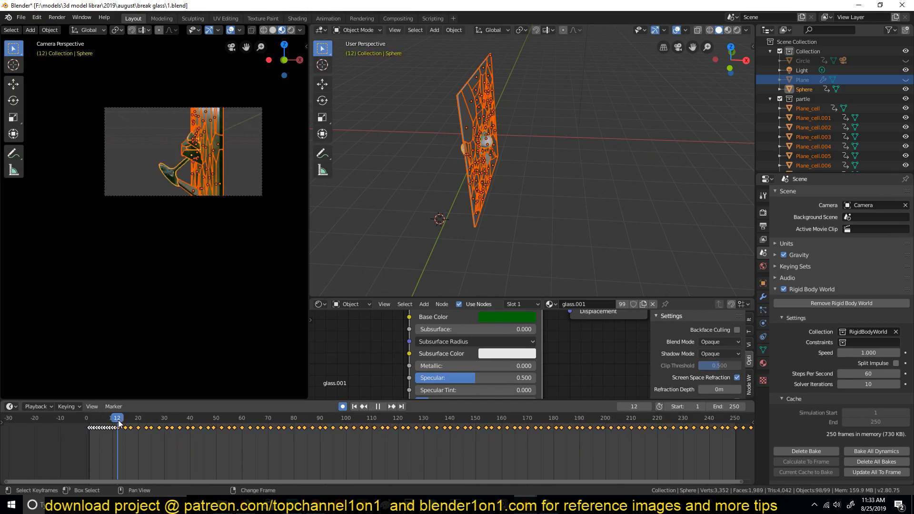
{"action": "key", "text": "space"}
{"action": "scroll", "coordinate": [210, 442], "scroll_direction": "down", "scroll_amount": 5}
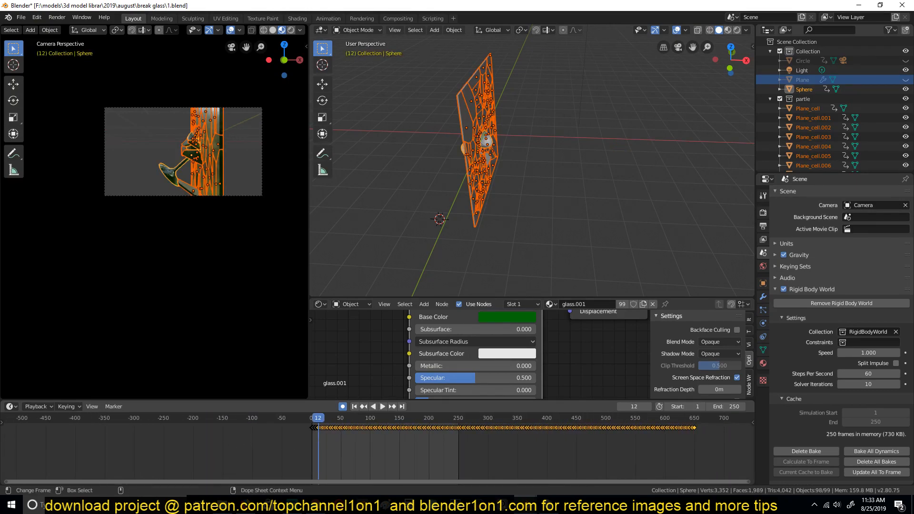
{"action": "key", "text": "s"}
{"action": "left_click", "coordinate": [539, 459]}
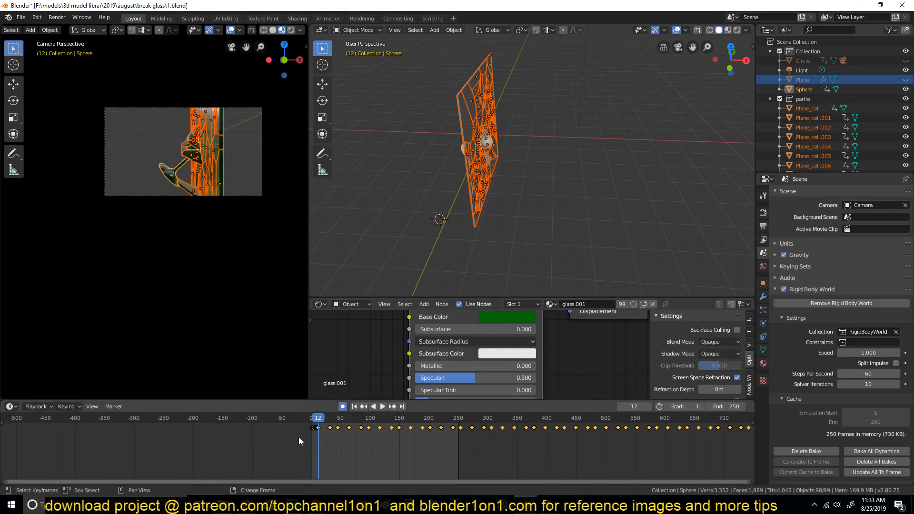
{"action": "key", "text": "space"}
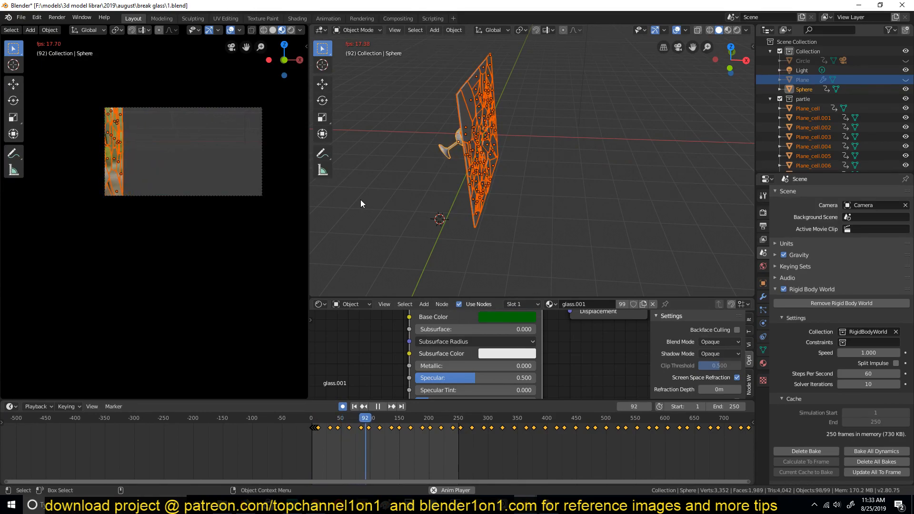
{"action": "key", "text": "Escape"}
- Go to frame 116 and scale the keyframes from there onward down by a factor of about 0.19
{"action": "left_click_drag", "start_coordinate": [322, 436], "coordinate": [381, 433]}
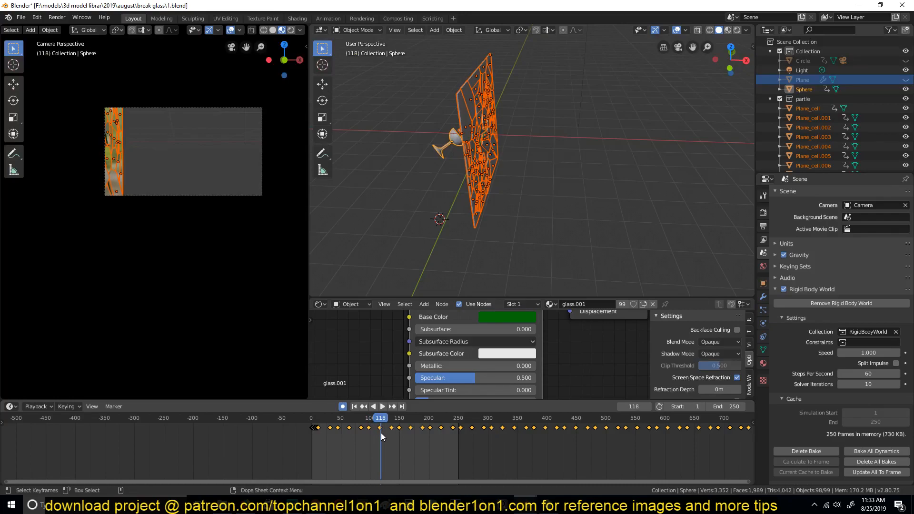
{"action": "left_click_drag", "start_coordinate": [298, 424], "coordinate": [380, 420]}
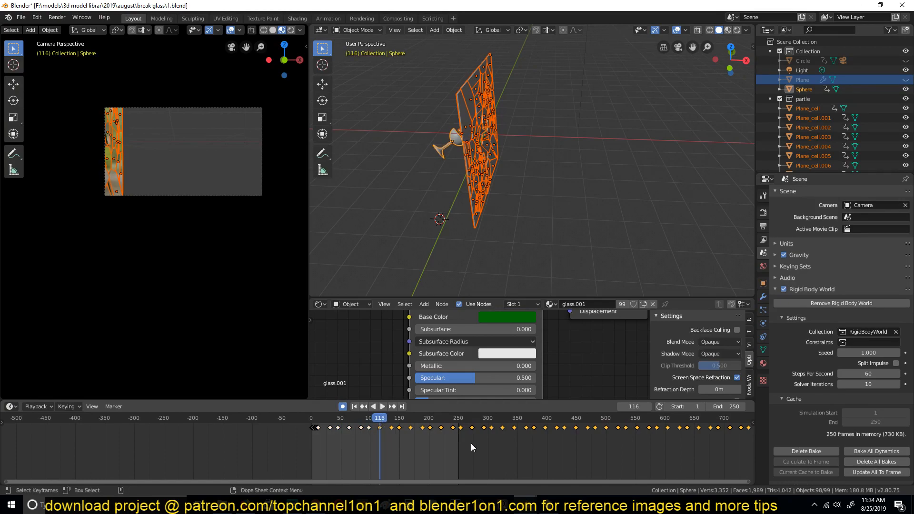
{"action": "key", "text": "s"}
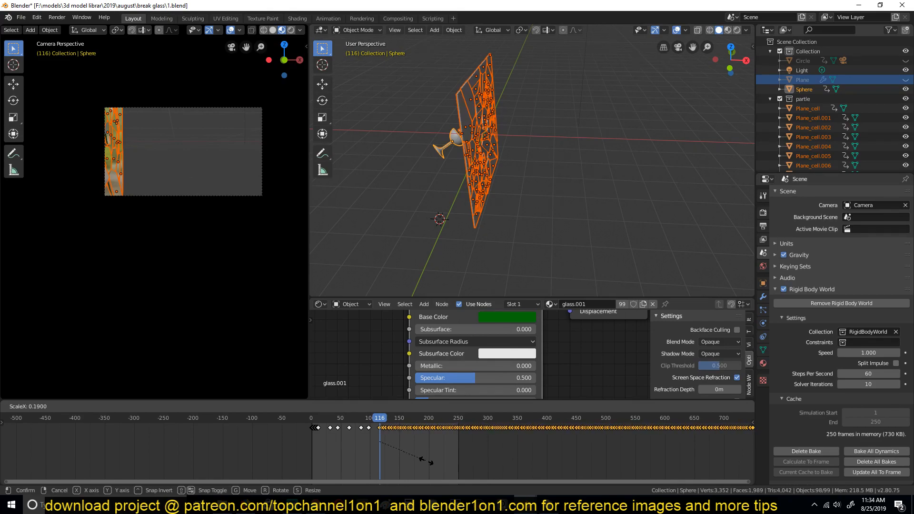
{"action": "left_click", "coordinate": [428, 460]}
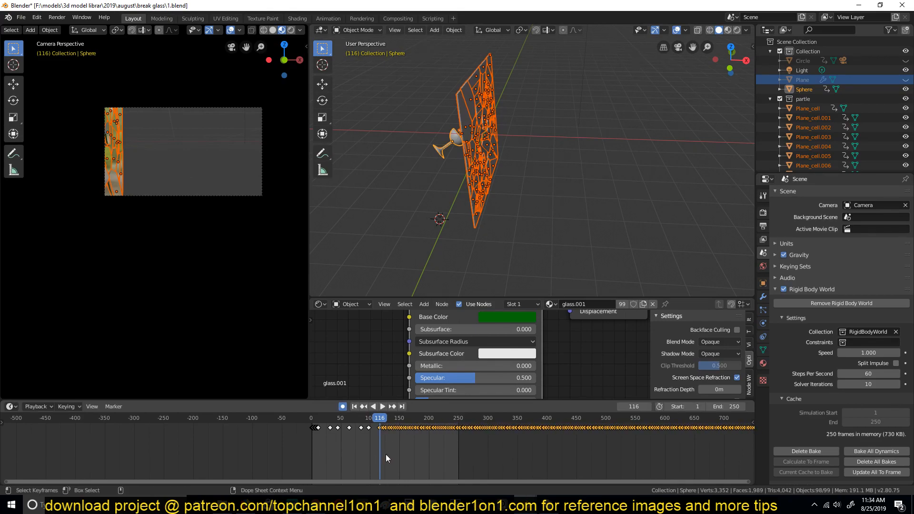
- Compress the keyframes from frame 116 onward further so that they end at frame 250
{"action": "scroll", "coordinate": [384, 455], "scroll_direction": "up", "scroll_amount": 5}
{"action": "key", "text": "s"}
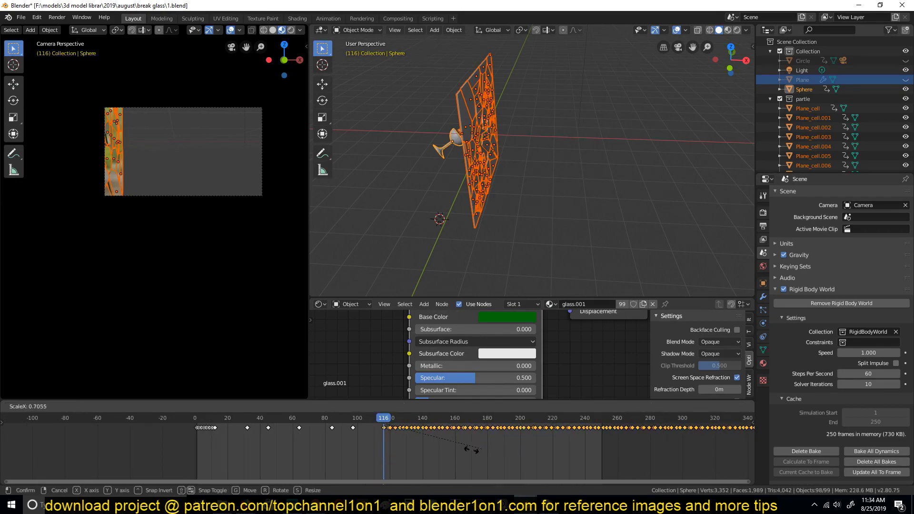
{"action": "left_click", "coordinate": [435, 455]}
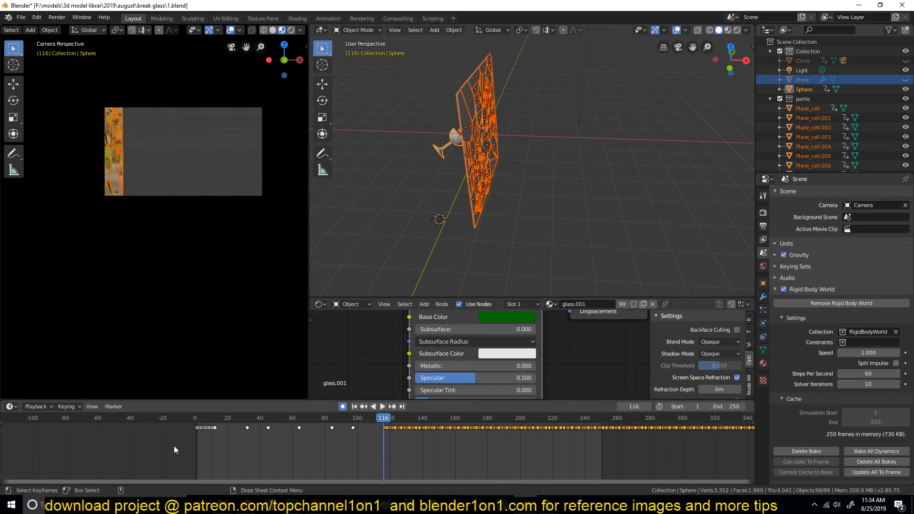
{"action": "scroll", "coordinate": [198, 438], "scroll_direction": "up", "scroll_amount": 1}
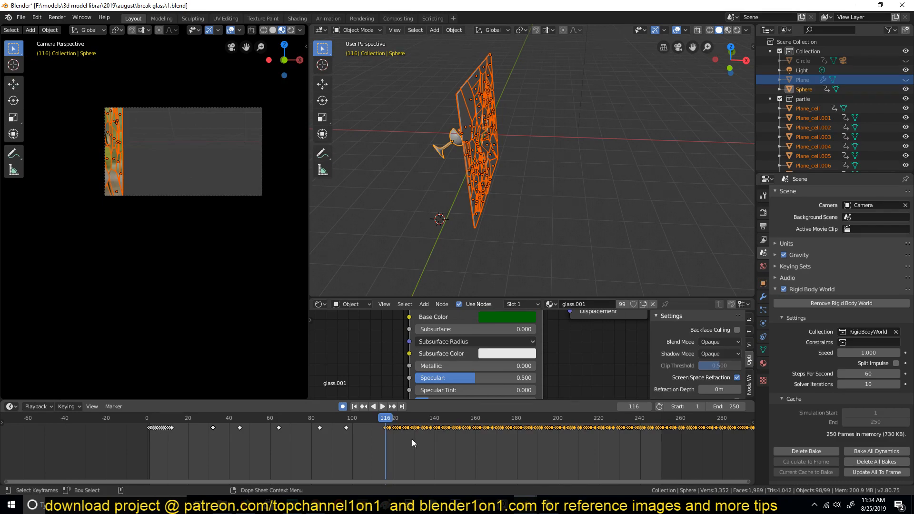
{"action": "left_click", "coordinate": [470, 442]}
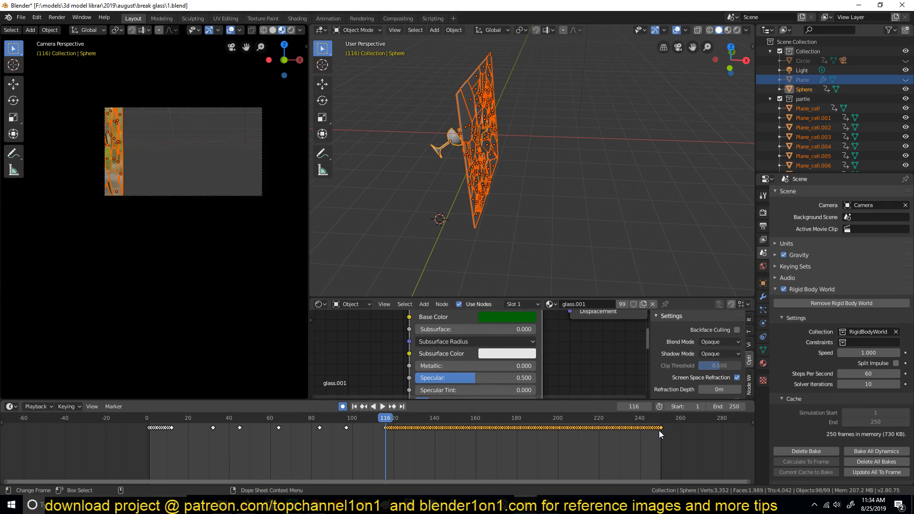
- Play the retimed animation, deselect all objects, and replay it from frame 0 to review the slow motion and final shatter
{"action": "key", "text": "space"}
{"action": "key", "text": "space"}
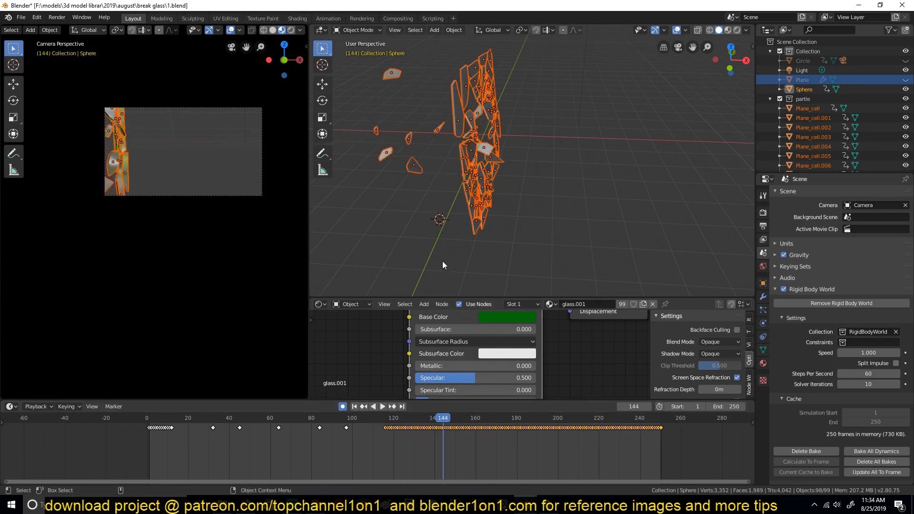
{"action": "right_click", "coordinate": [136, 441]}
{"action": "left_click", "coordinate": [358, 210]}
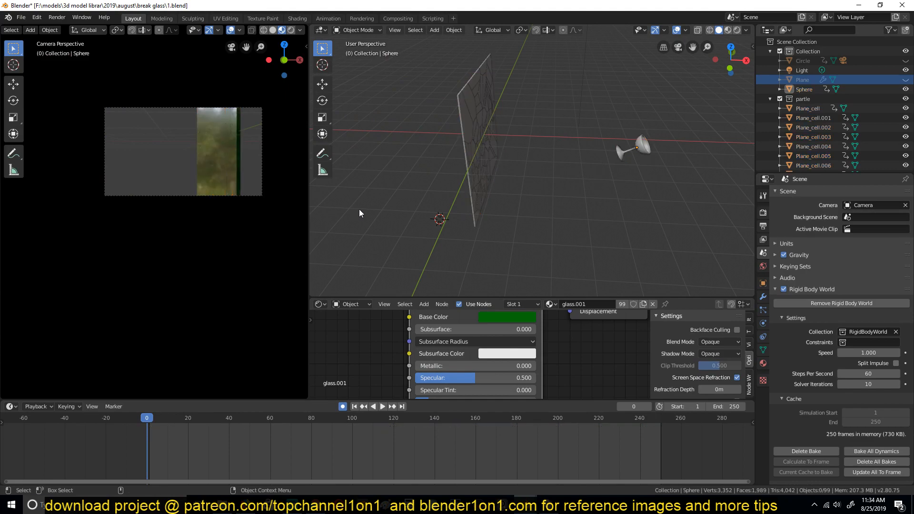
{"action": "key", "text": "space"}
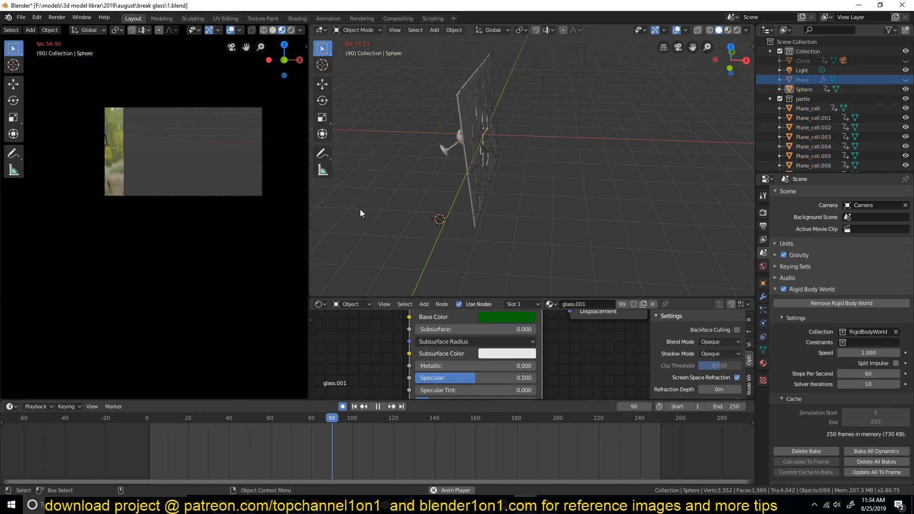
{"action": "key", "text": "Escape"}
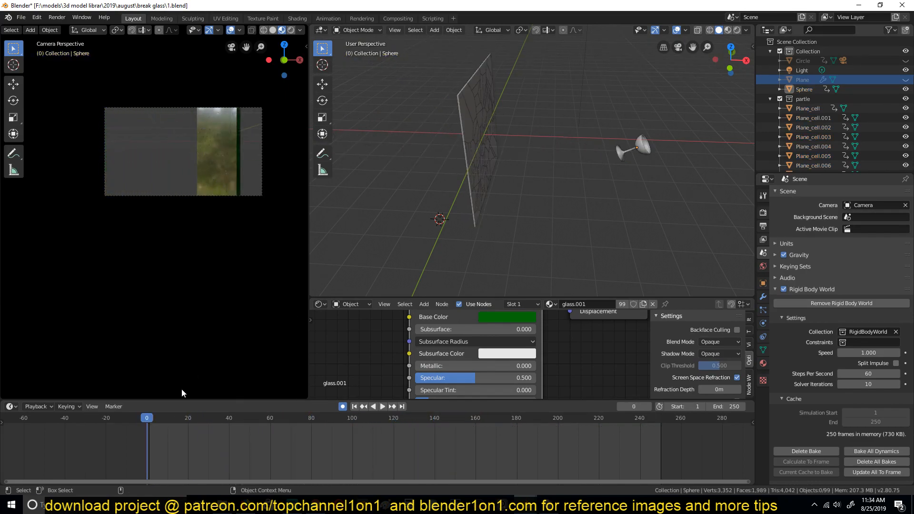
- Unhide all hidden objects and select the camera circle to show its keyframes
{"action": "left_click", "coordinate": [242, 196]}
{"action": "left_click", "coordinate": [445, 204]}
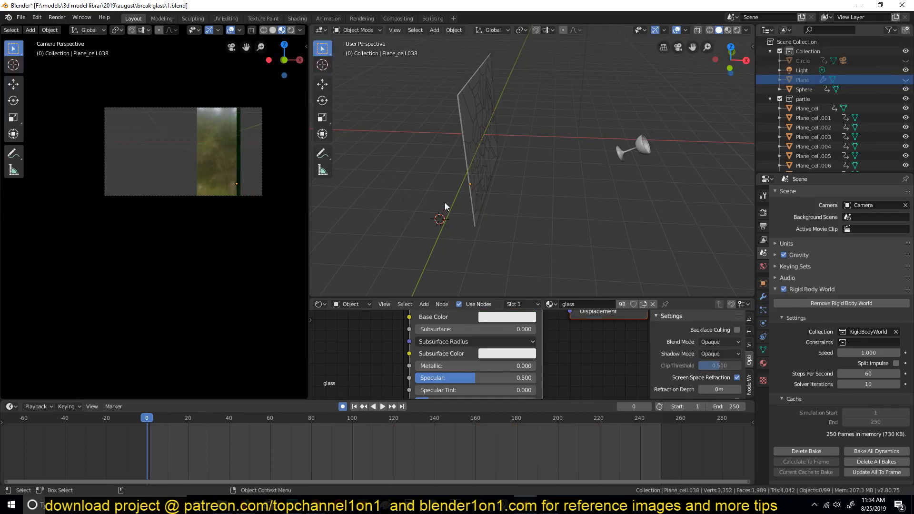
{"action": "key", "text": "alt+h"}
{"action": "left_click", "coordinate": [273, 165]}
{"action": "left_click", "coordinate": [264, 161]}
{"action": "left_click", "coordinate": [401, 261]}
- Play and scrub the animation to compare the camera circle's movement with the slowed goblet impact
{"action": "key", "text": "space"}
{"action": "key", "text": "space"}
{"action": "right_click", "coordinate": [173, 435]}
{"action": "mouse_move", "coordinate": [178, 434]}
{"action": "right_mouse_down", "text": "shift"}
{"action": "mouse_move", "coordinate": [131, 438]}
{"action": "mouse_move", "coordinate": [184, 438]}
{"action": "right_mouse_up", "text": "shift"}
{"action": "key", "text": "space"}
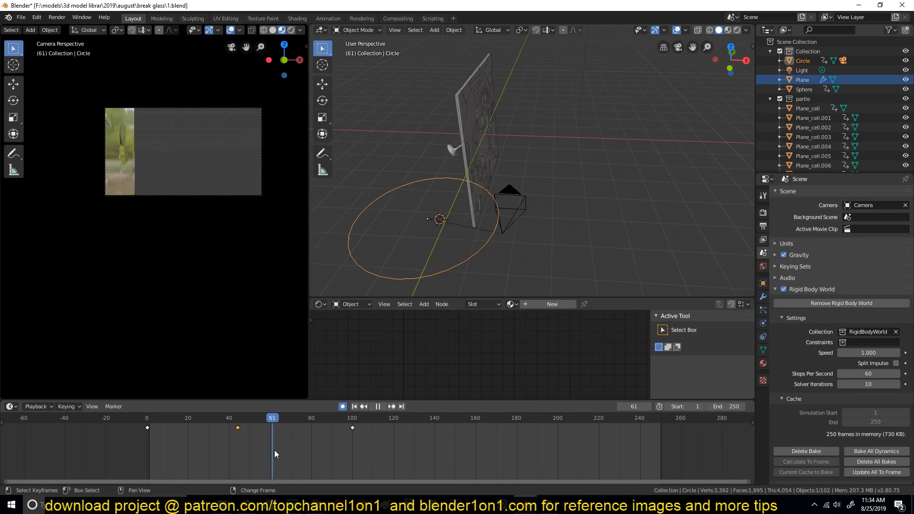
{"action": "key", "text": "Escape"}
{"action": "key", "text": "space"}
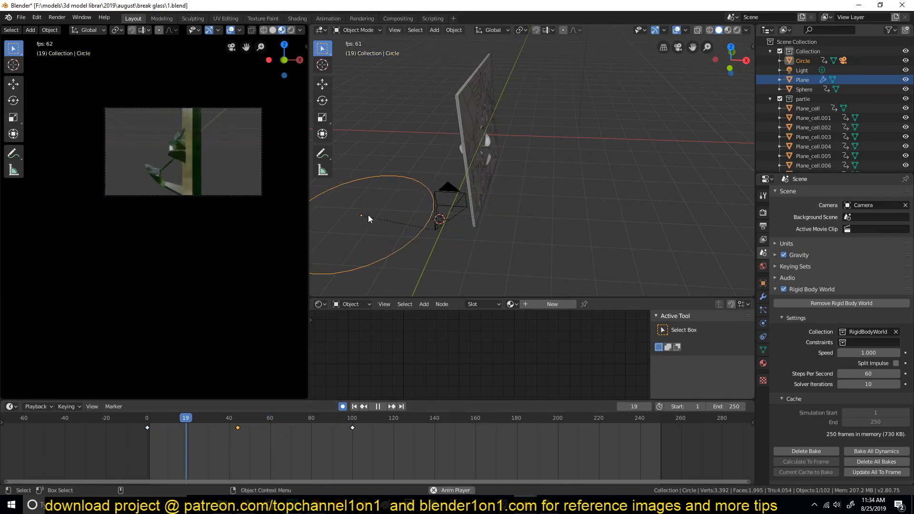
{"action": "left_click", "coordinate": [484, 60]}
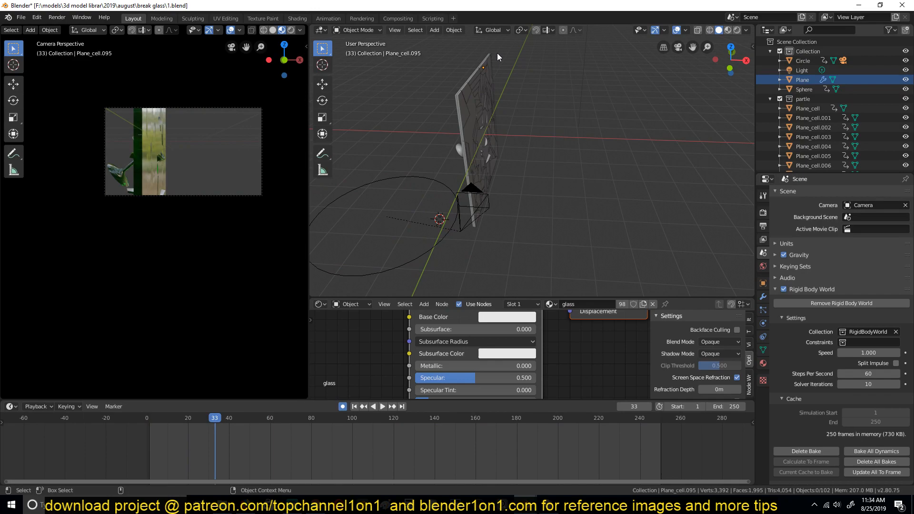
- Hide the original glass plane, then play and scrub the early frames to review the shards and goblet
{"action": "left_click", "coordinate": [496, 54]}
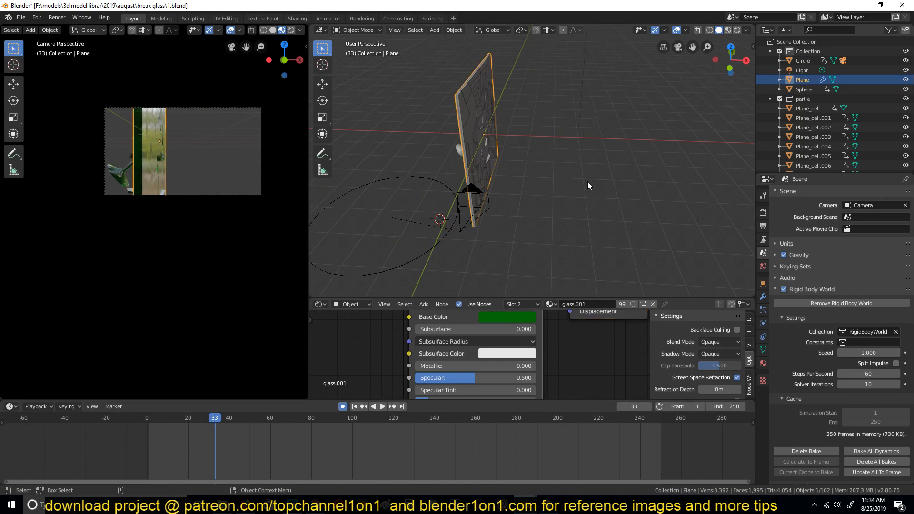
{"action": "left_click", "coordinate": [906, 82]}
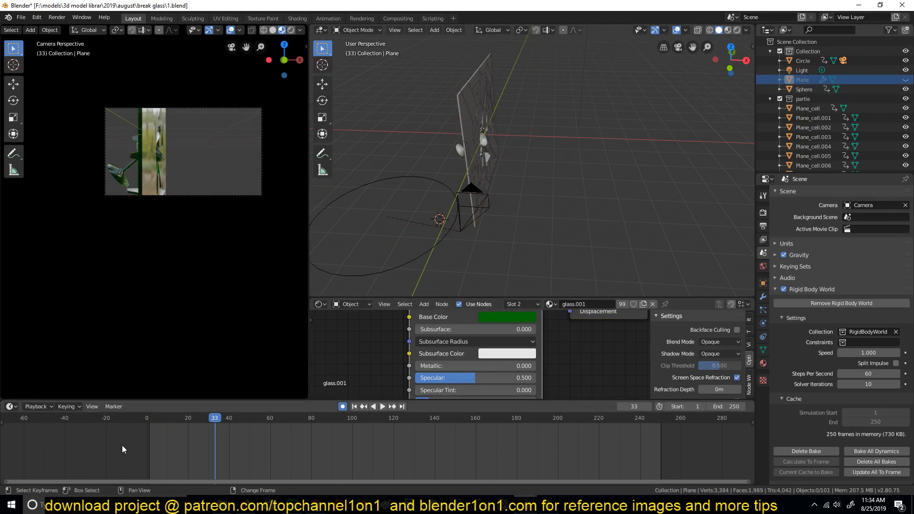
{"action": "key", "text": "space"}
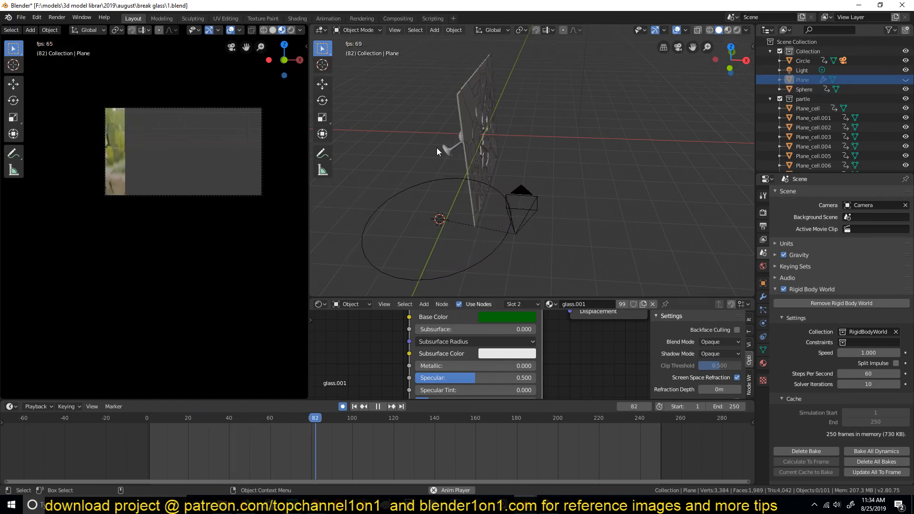
{"action": "key", "text": "Escape"}
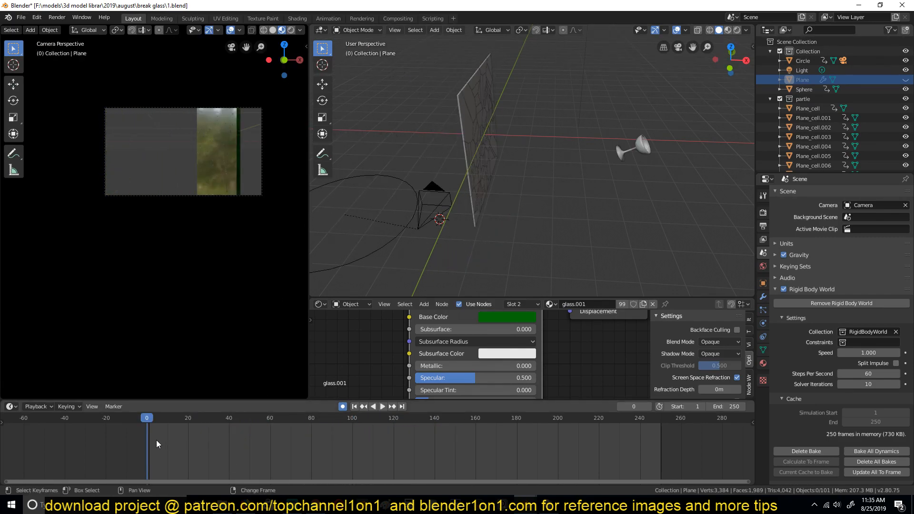
{"action": "left_click_drag", "start_coordinate": [157, 440], "coordinate": [198, 430]}
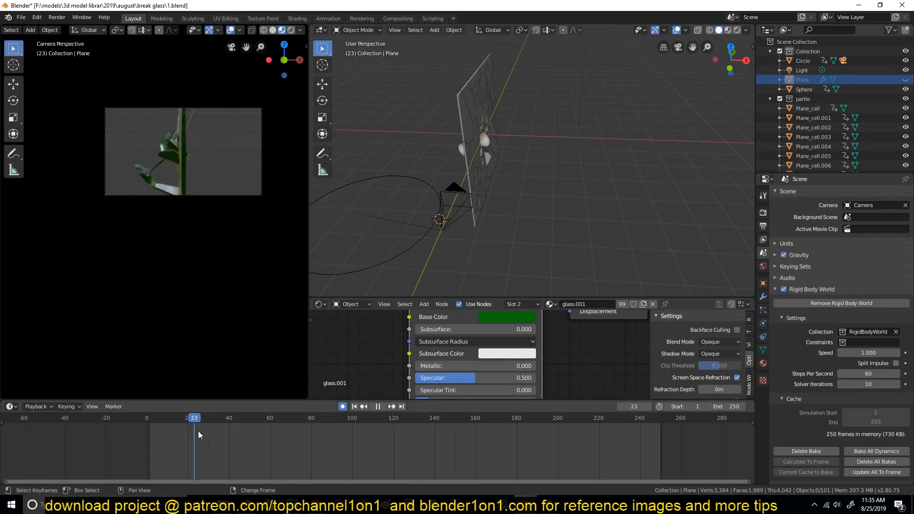
{"action": "left_click", "coordinate": [231, 195]}
{"action": "left_click_drag", "start_coordinate": [196, 432], "coordinate": [175, 433]}
- Select the camera circle and keyframe its current position at frame 16
{"action": "left_click", "coordinate": [425, 209]}
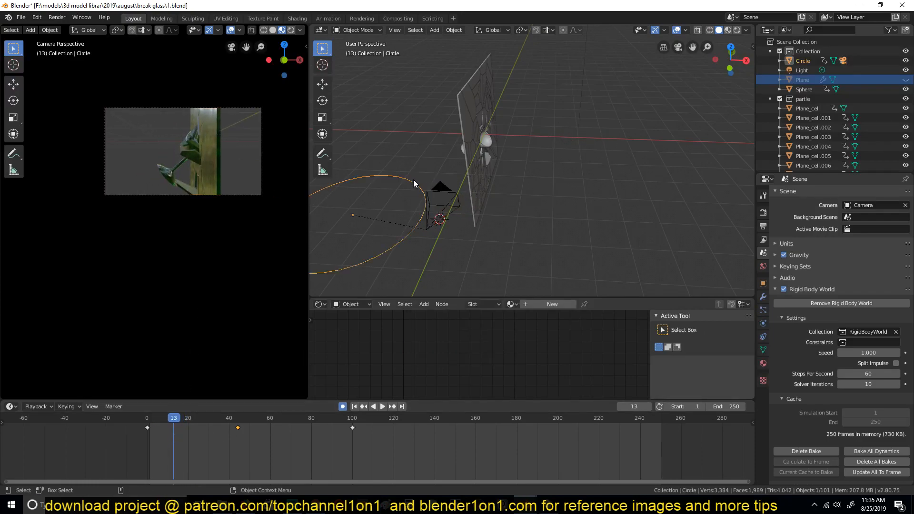
{"action": "left_click", "coordinate": [158, 445]}
{"action": "key", "text": "space"}
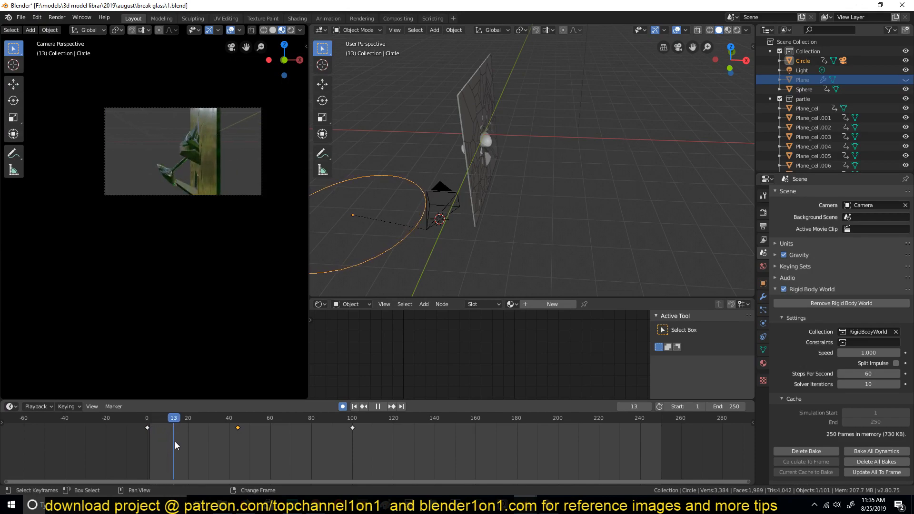
{"action": "key", "text": "space"}
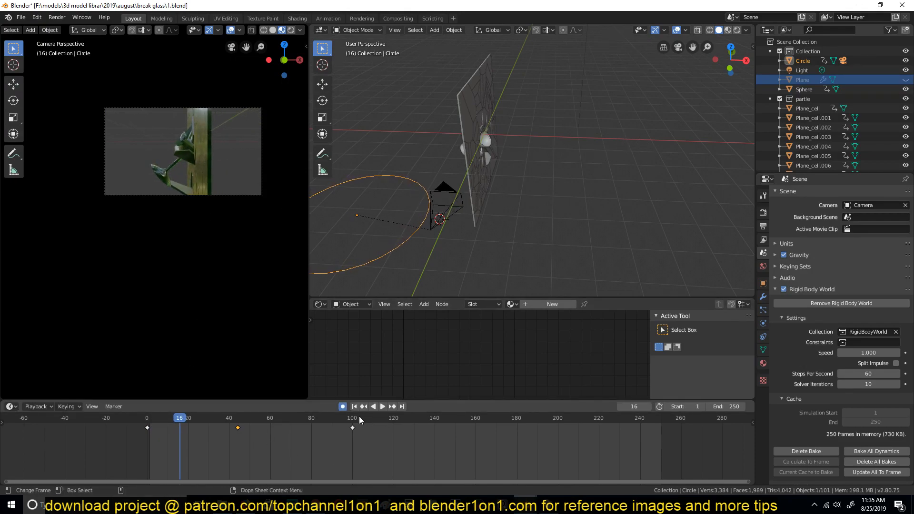
{"action": "key", "text": "g"}
{"action": "left_click", "coordinate": [407, 242]}
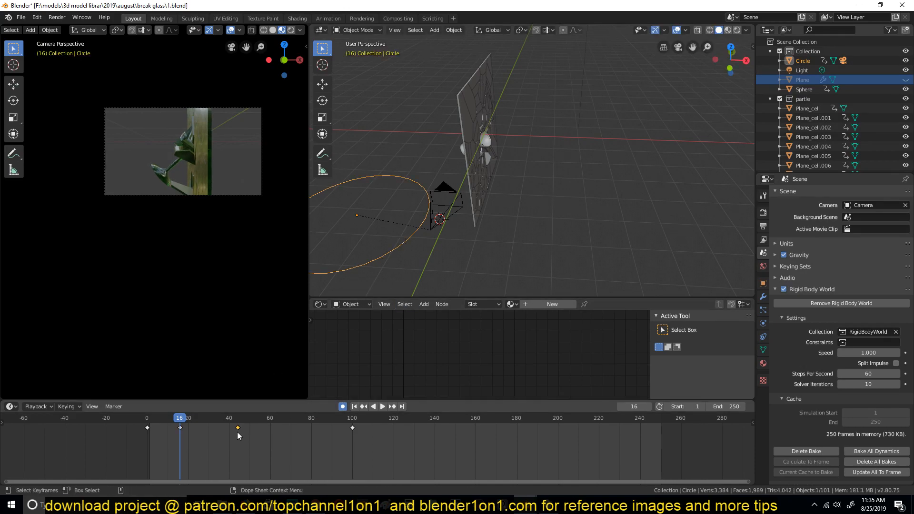
- Move the circle's middle keyframe to frame 74 and play the animation to test the new timing
{"action": "left_click_drag", "start_coordinate": [239, 436], "coordinate": [302, 431]}
{"action": "key", "text": "space"}
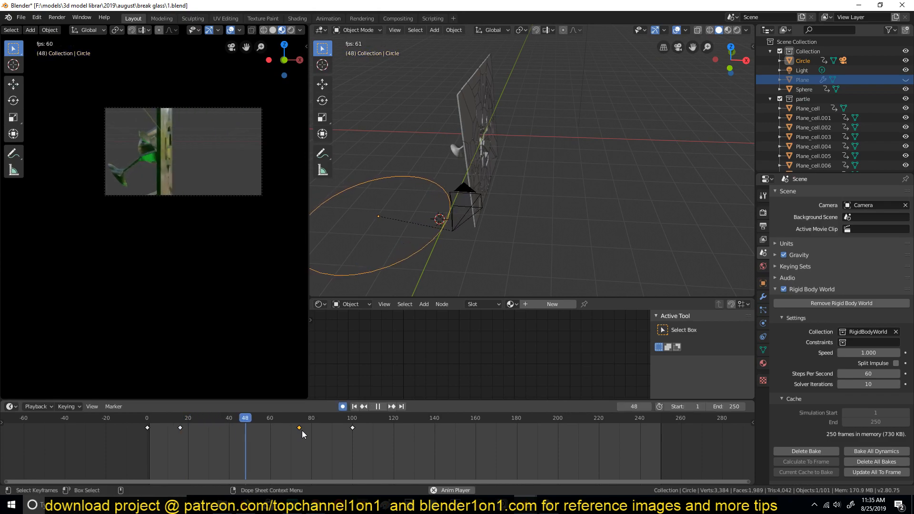
{"action": "key", "text": "space"}
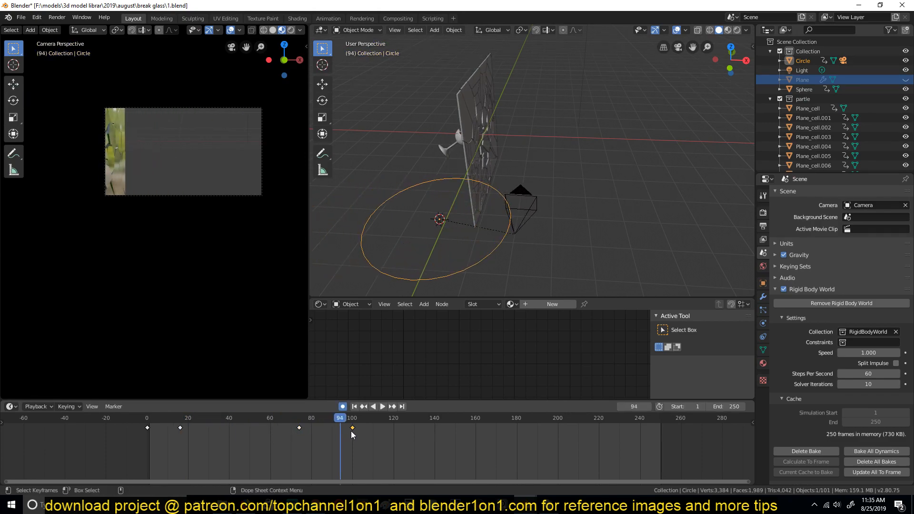
- Delete the circle's keyframe at frame 100 and move the frame 74 keyframe to frame 97
{"action": "left_click", "coordinate": [351, 431]}
{"action": "key", "text": "Delete"}
{"action": "left_click_drag", "start_coordinate": [302, 428], "coordinate": [349, 433]}
{"action": "right_click_drag", "start_coordinate": [328, 434], "coordinate": [143, 437], "text": "shift"}
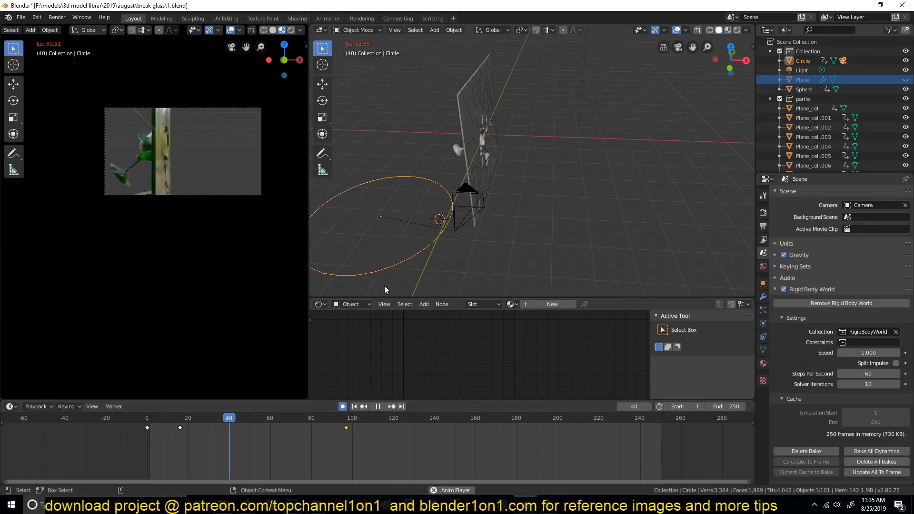
- Replay the animation several times to examine the circle's motion against the shattering glass
{"action": "key", "text": "Escape"}
{"action": "key", "text": "space"}
{"action": "key", "text": "Escape"}
{"action": "key", "text": "space"}
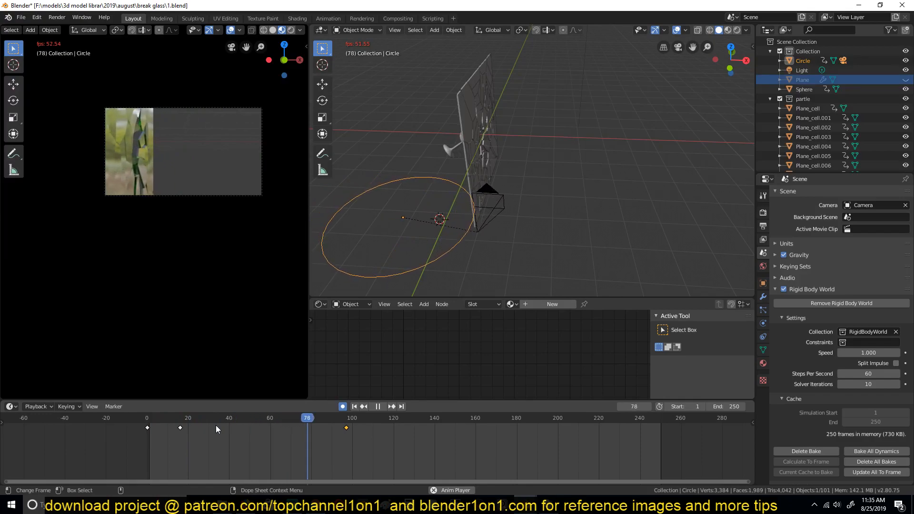
{"action": "key", "text": "Escape"}
{"action": "key", "text": "space"}
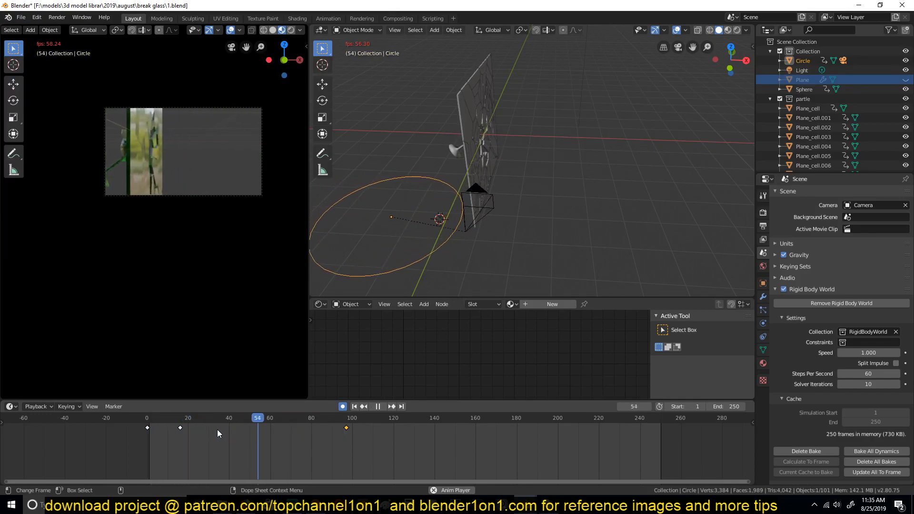
{"action": "key", "text": "space"}
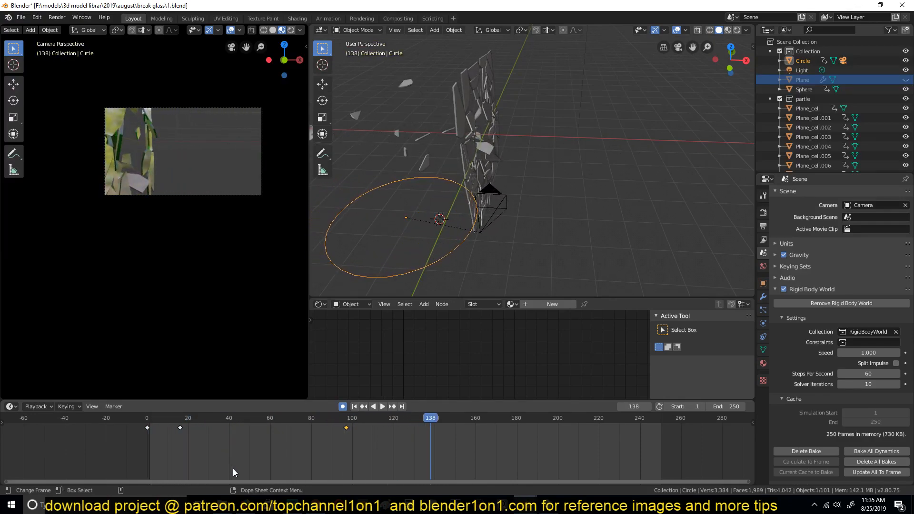
- Add a timeline marker at frame 115 and play the animation from frame 0
{"action": "mouse_move", "coordinate": [393, 422]}
{"action": "left_mouse_down"}
{"action": "mouse_move", "coordinate": [350, 432]}
{"action": "mouse_move", "coordinate": [419, 425]}
{"action": "mouse_move", "coordinate": [101, 426]}
{"action": "left_mouse_up"}
{"action": "key", "text": "m"}
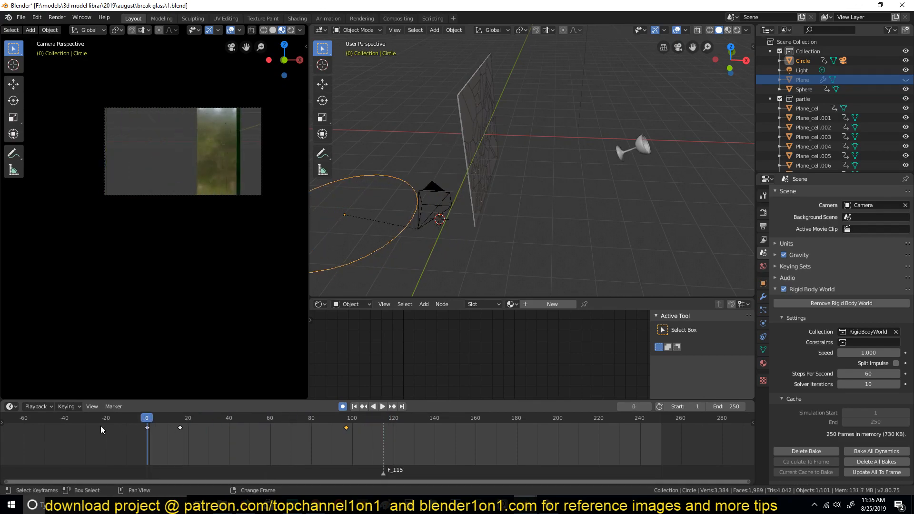
{"action": "key", "text": "space"}
{"action": "key", "text": "space"}
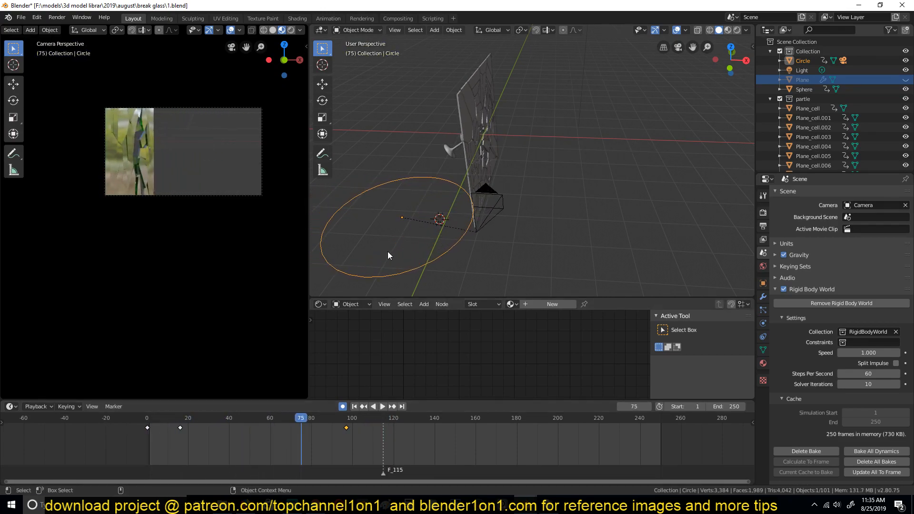
- At frame 89, move the camera back along the global X axis to bring the pane's edge near the centre of its view
{"action": "left_click_drag", "start_coordinate": [164, 438], "coordinate": [330, 446]}
{"action": "left_click", "coordinate": [497, 209]}
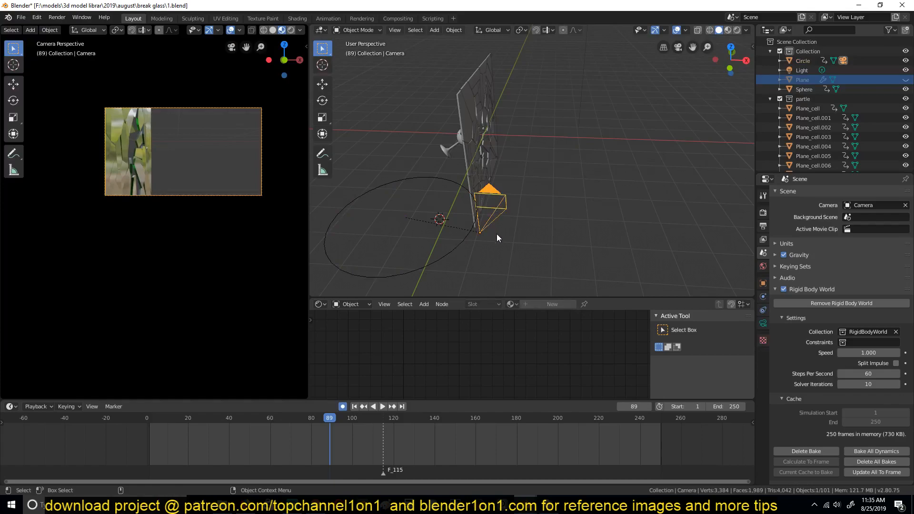
{"action": "key", "text": "g"}
{"action": "key", "text": "x"}
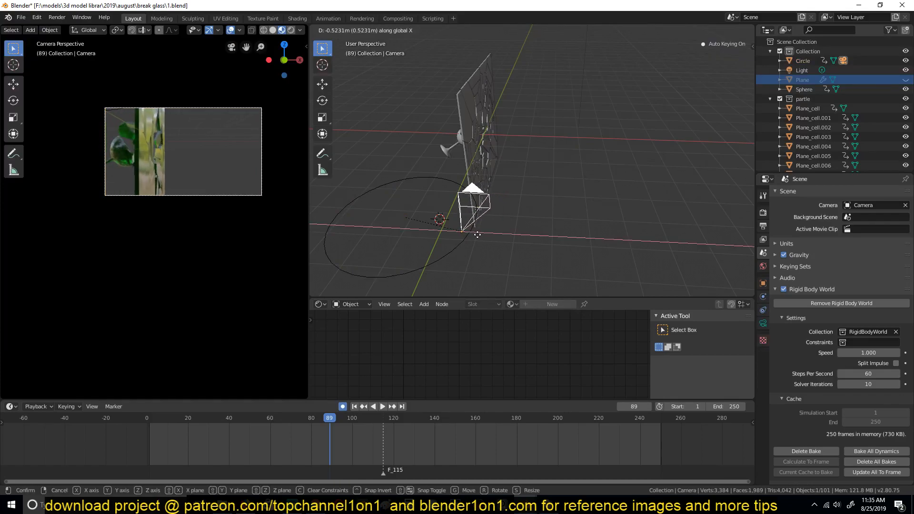
{"action": "left_click", "coordinate": [469, 233]}
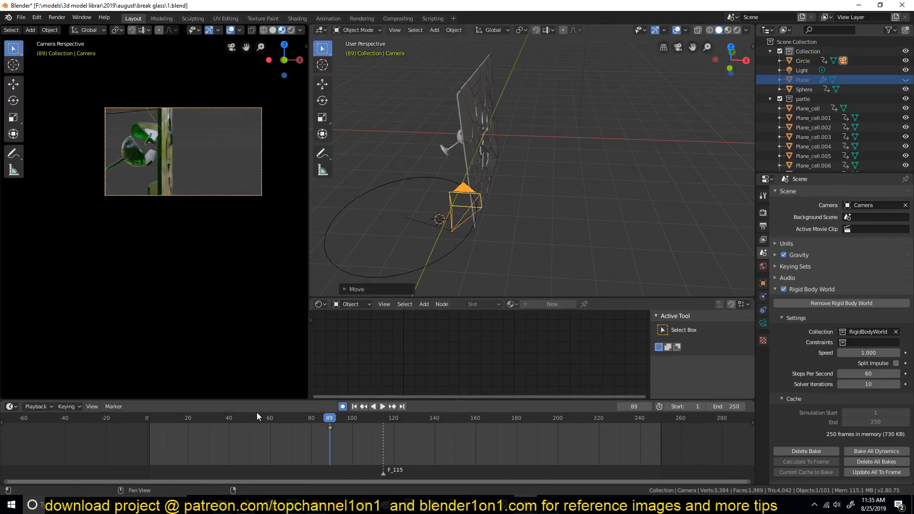
- Play the animation repeatedly from the start to check the repositioned camera's view of the impact and shatter
{"action": "right_click", "coordinate": [134, 437], "text": "shift"}
{"action": "key", "text": "space"}
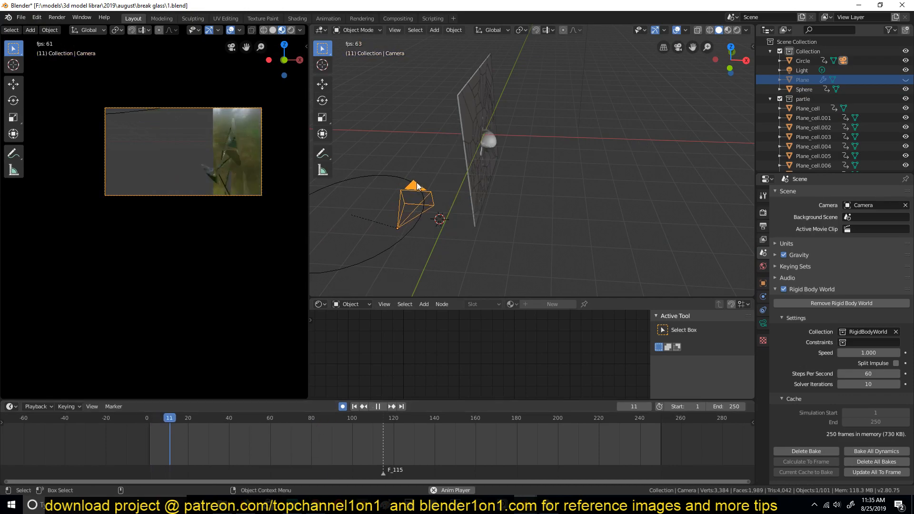
{"action": "key", "text": "space"}
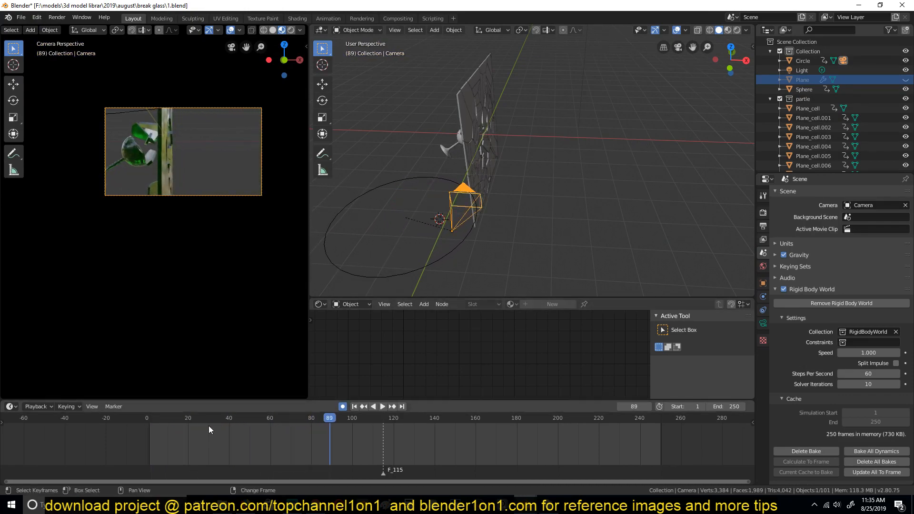
{"action": "right_click", "coordinate": [104, 431], "text": "shift"}
{"action": "key", "text": "space"}
{"action": "key", "text": "space"}
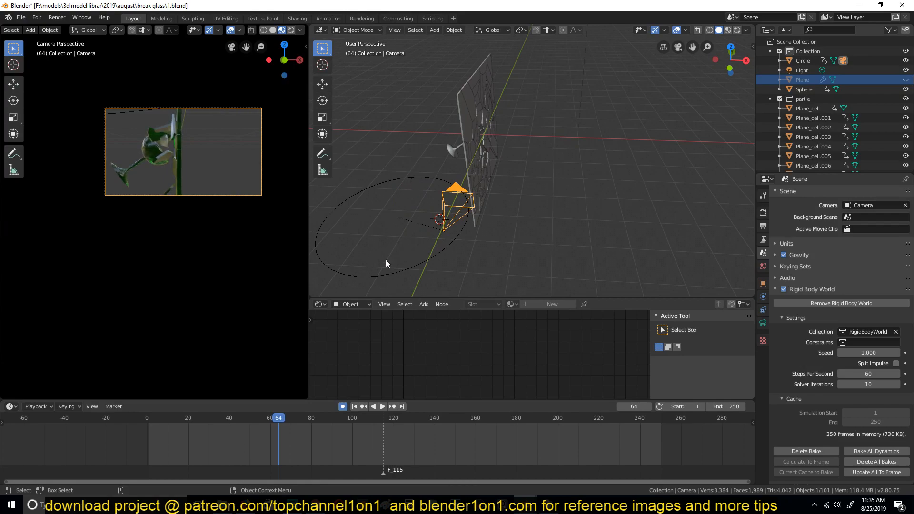
{"action": "right_click", "coordinate": [138, 430], "text": "shift"}
{"action": "key", "text": "space"}
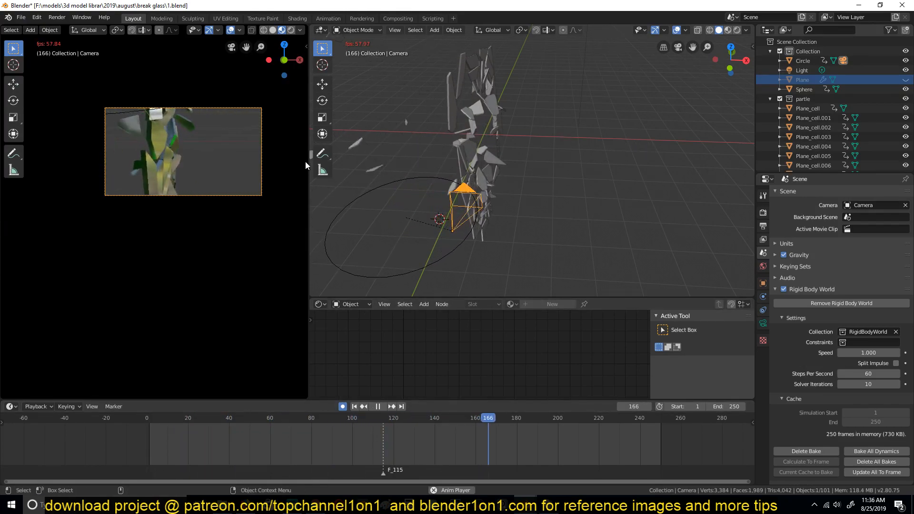
{"action": "key", "text": "shift+Left"}
{"action": "key", "text": "space"}
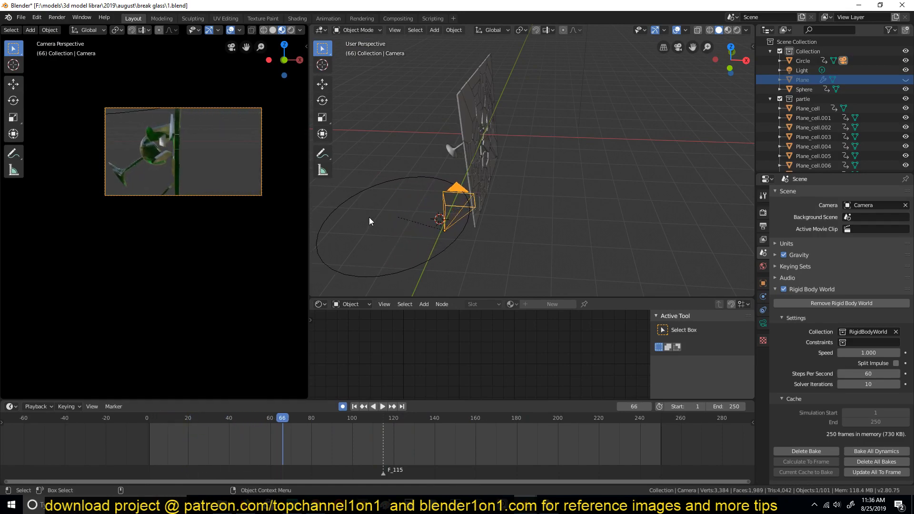
- Delete the circle's keyframe at frame 16 and move its last keyframe to frame 200
{"action": "left_click", "coordinate": [364, 194]}
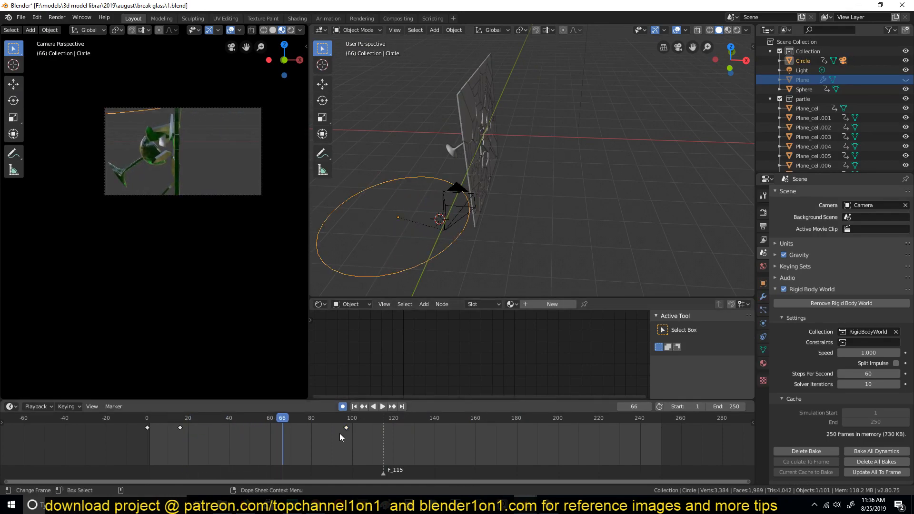
{"action": "left_click_drag", "start_coordinate": [346, 428], "coordinate": [394, 428]}
{"action": "left_click", "coordinate": [180, 427]}
{"action": "key", "text": "x"}
{"action": "left_click", "coordinate": [179, 427]}
{"action": "left_click_drag", "start_coordinate": [394, 429], "coordinate": [560, 430]}
- Replay the animation from the start to check the circle's longer, slower move
{"action": "key", "text": "shift+Left"}
{"action": "key", "text": "space"}
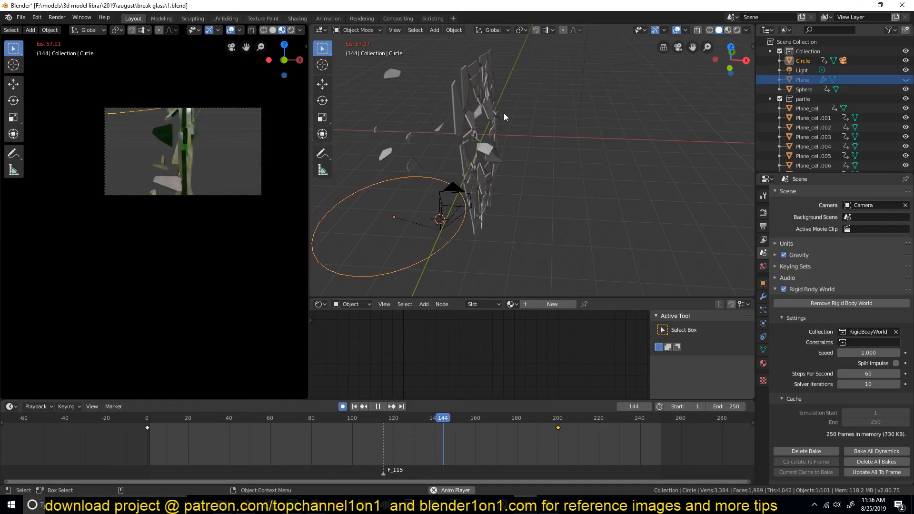
{"action": "key", "text": "shift+Left"}
{"action": "key", "text": "space"}
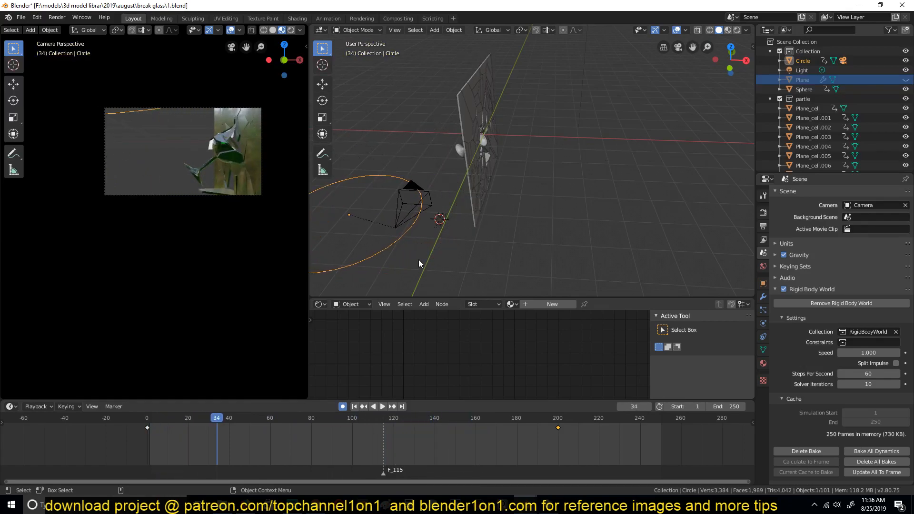
- At frame 34, move the camera about 1.6 m along the global X axis and play the animation
{"action": "left_click", "coordinate": [401, 219]}
{"action": "key", "text": "g"}
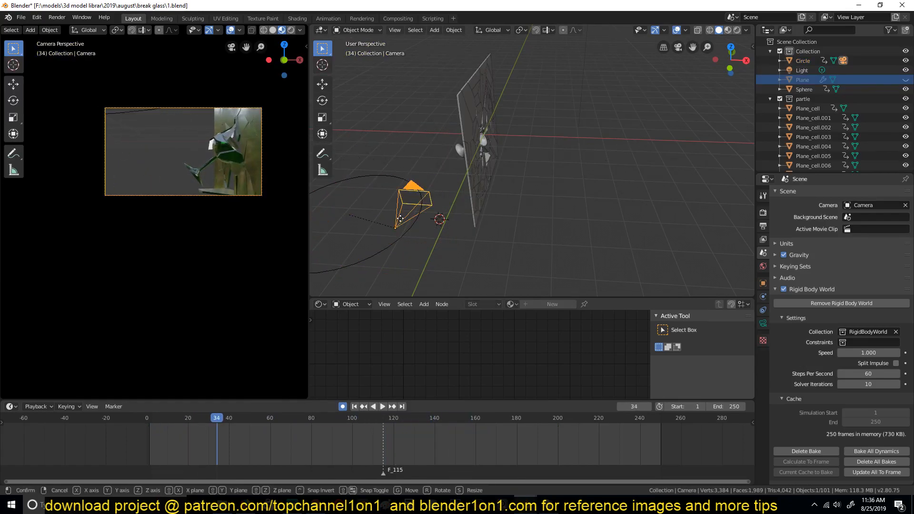
{"action": "key", "text": "x"}
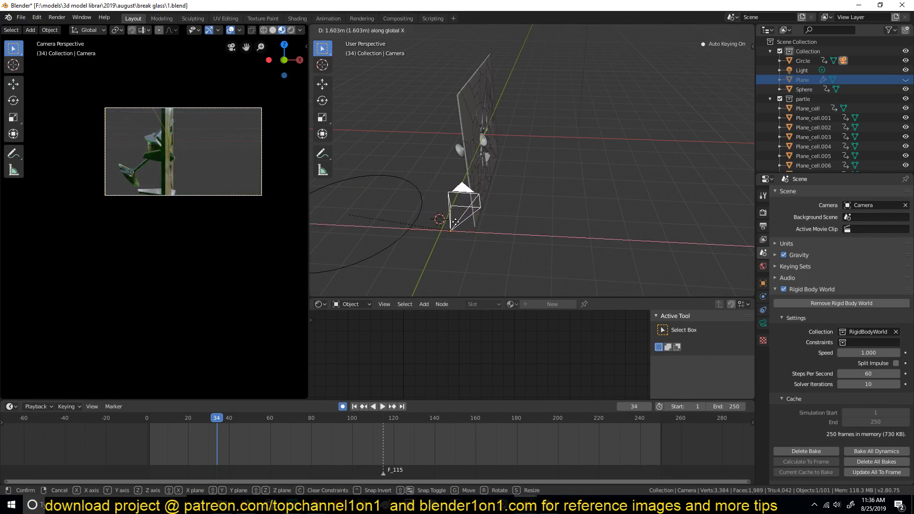
{"action": "left_click", "coordinate": [456, 222]}
{"action": "left_click", "coordinate": [138, 433]}
{"action": "key", "text": "space"}
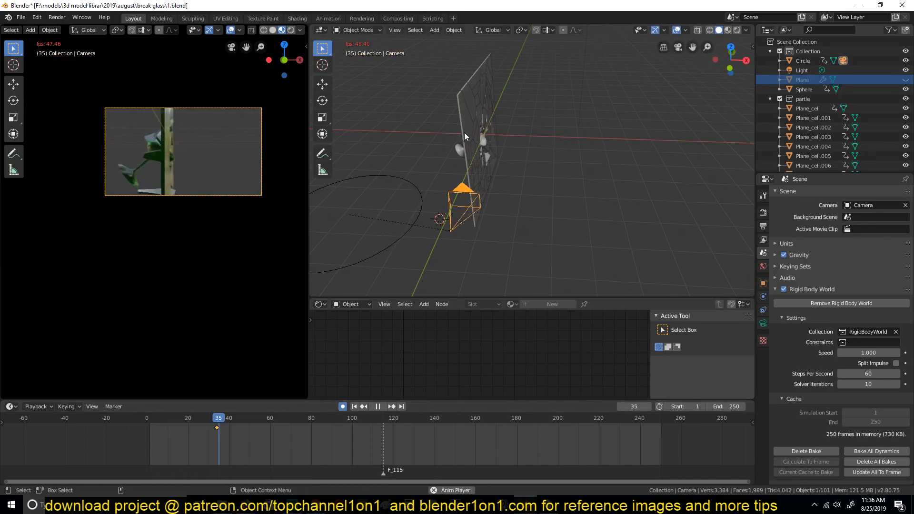
{"action": "key", "text": "Escape"}
- At frame 200, move the circle about -0.5 m along the global X axis and show its animation curves in the Graph Editor
{"action": "left_click", "coordinate": [412, 219]}
{"action": "left_click", "coordinate": [564, 428]}
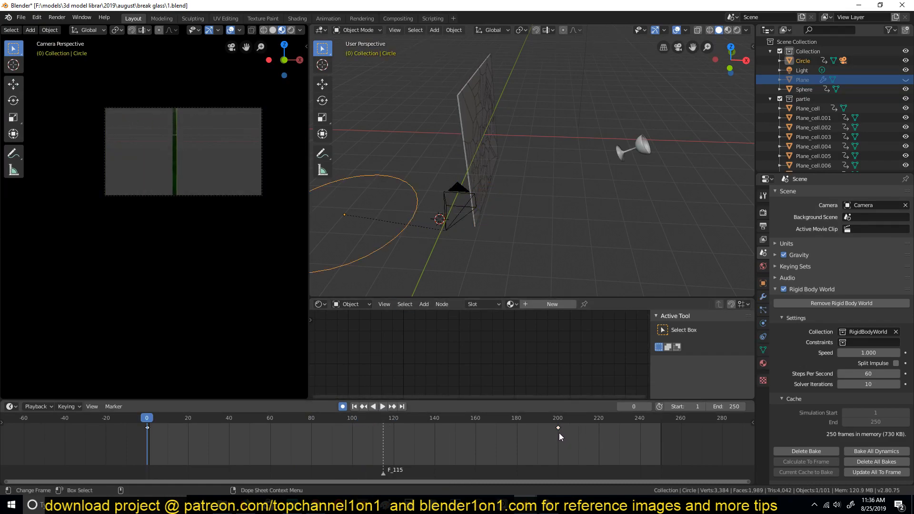
{"action": "left_click", "coordinate": [559, 430]}
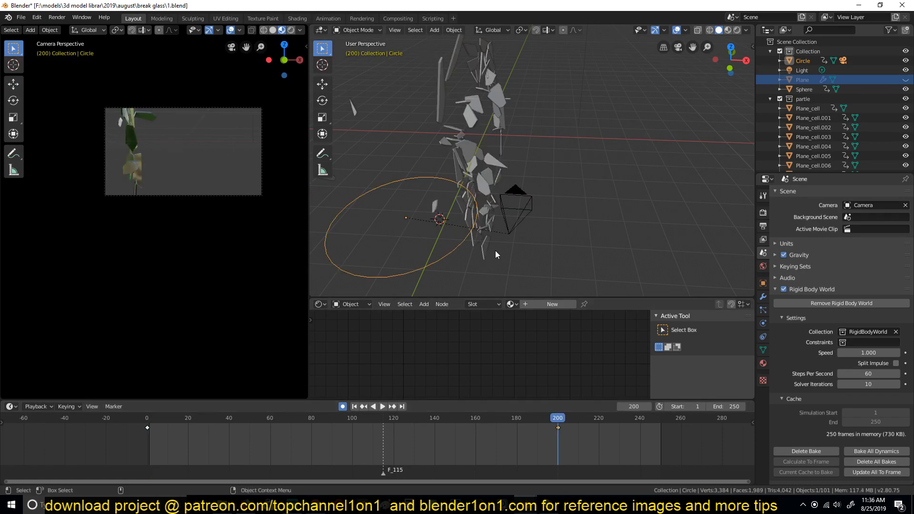
{"action": "key", "text": "g"}
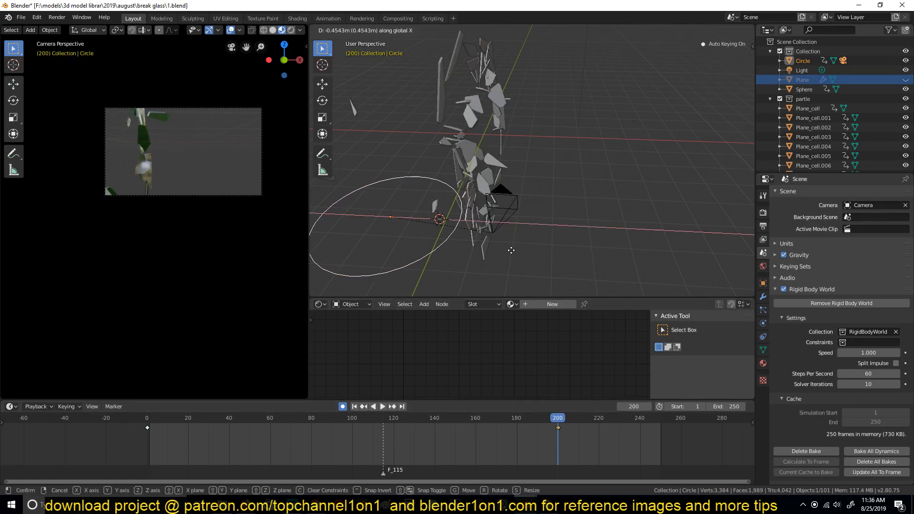
{"action": "left_click", "coordinate": [512, 249]}
{"action": "key", "text": "ctrl+Tab"}
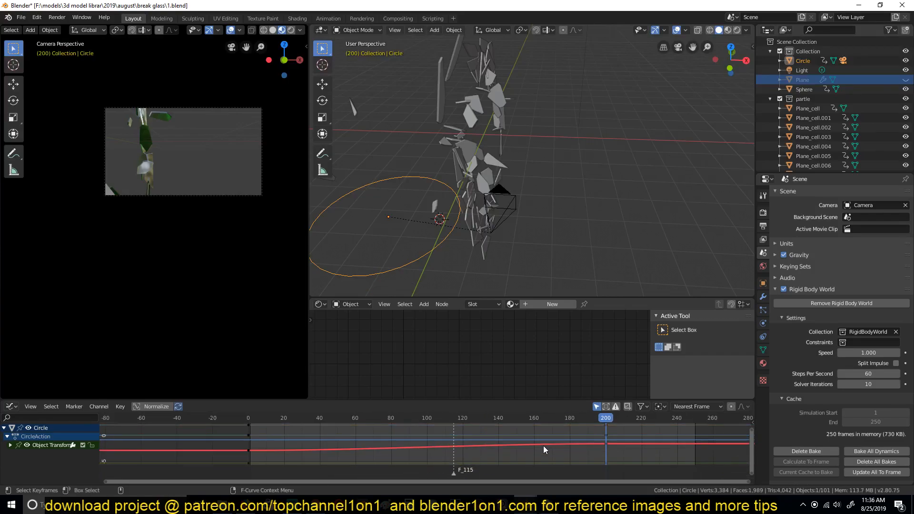
- Return to the timeline and replay the animation from the start to check the circle's move
{"action": "key", "text": "ctrl+Tab"}
{"action": "left_click", "coordinate": [141, 442]}
{"action": "key", "text": "space"}
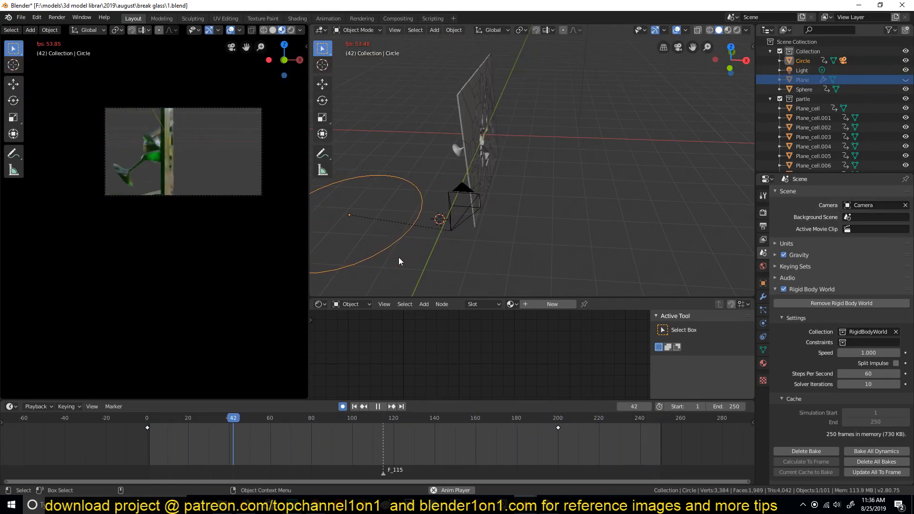
{"action": "key", "text": "Escape"}
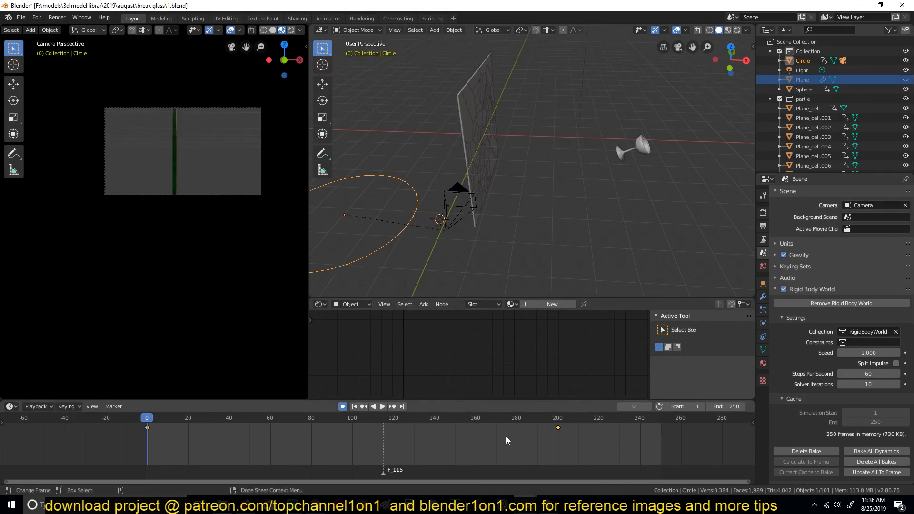
- Shift the circle's keyframes about 4 frames earlier and change their curve handles so the motion runs linearly, checking it in playback
{"action": "key", "text": "g"}
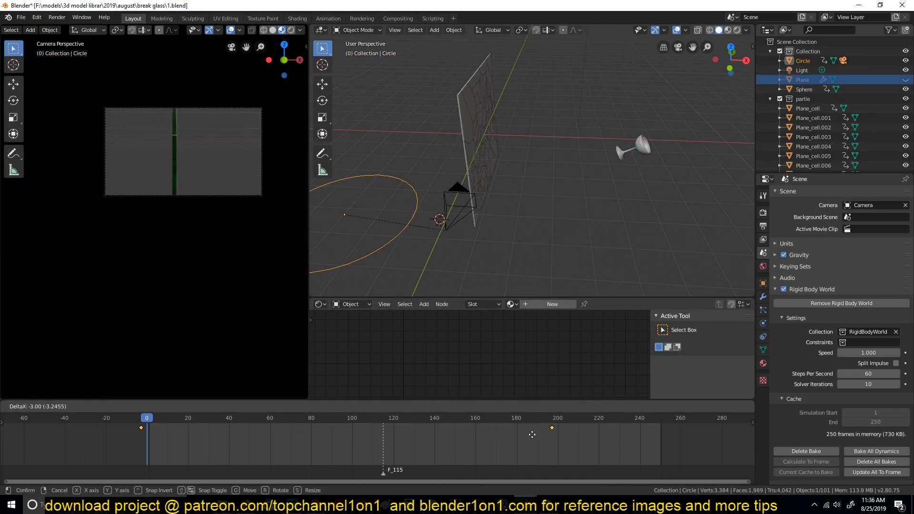
{"action": "left_click", "coordinate": [531, 436]}
{"action": "key", "text": "ctrl+Tab"}
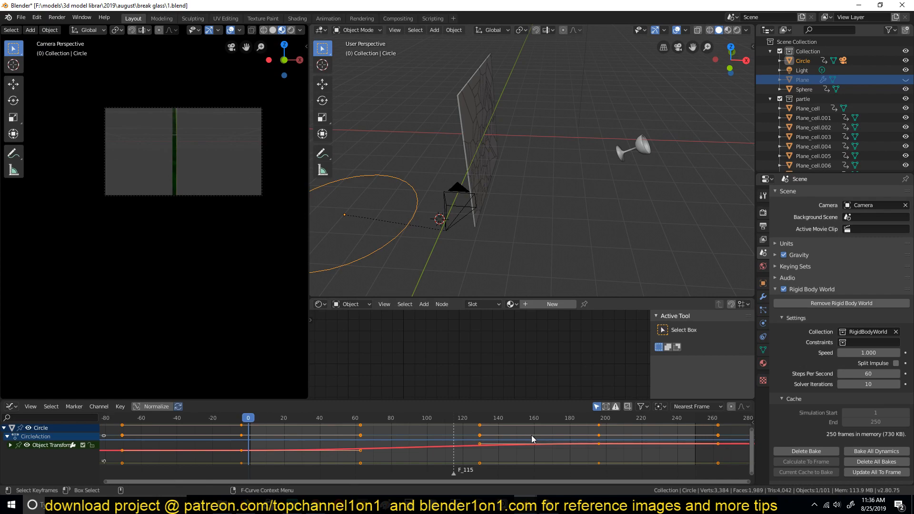
{"action": "key", "text": "v"}
{"action": "left_click", "coordinate": [533, 458]}
{"action": "left_click", "coordinate": [533, 456]}
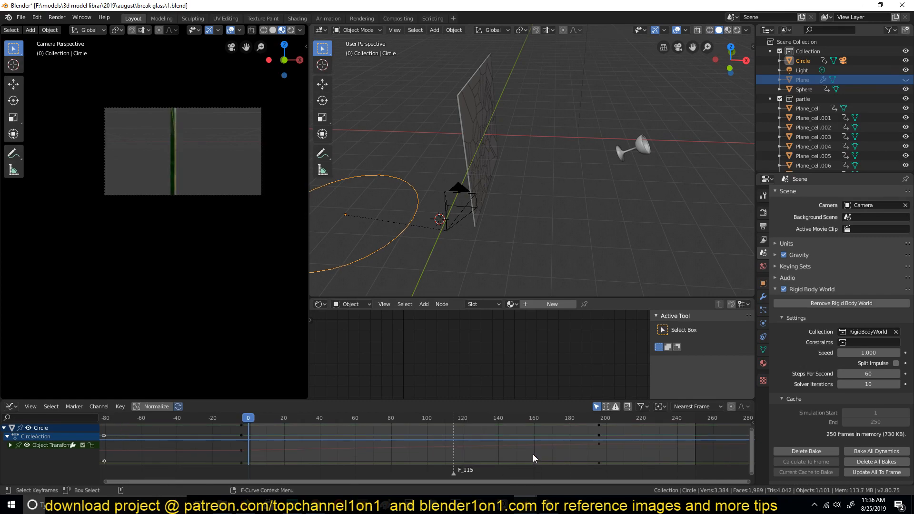
{"action": "key", "text": "ctrl+Tab"}
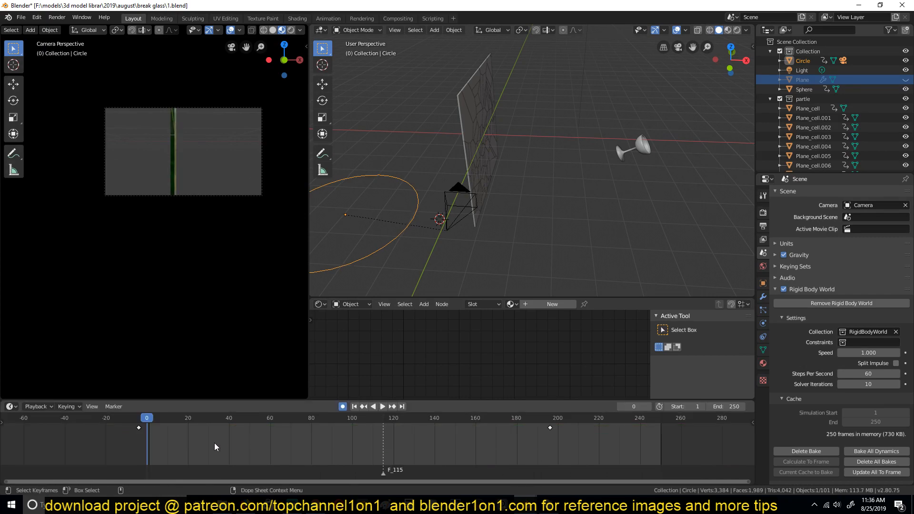
{"action": "key", "text": "space"}
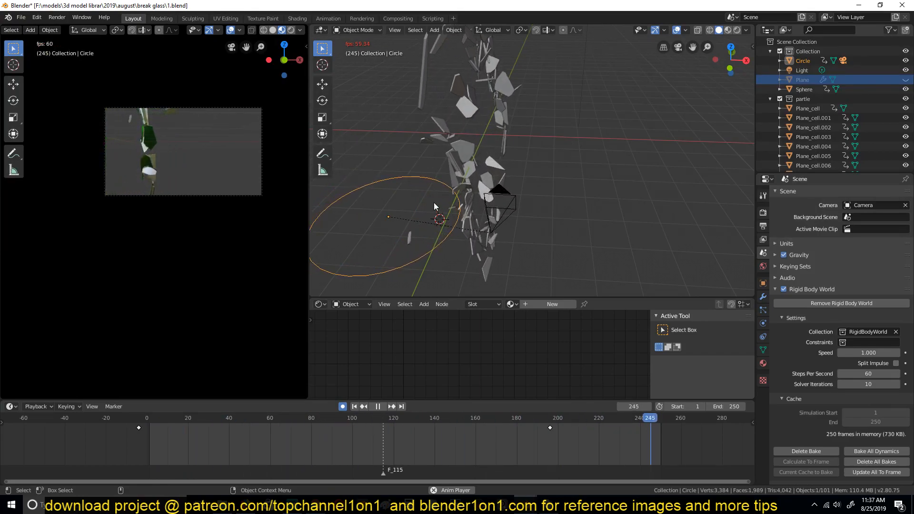
{"action": "key", "text": "space"}
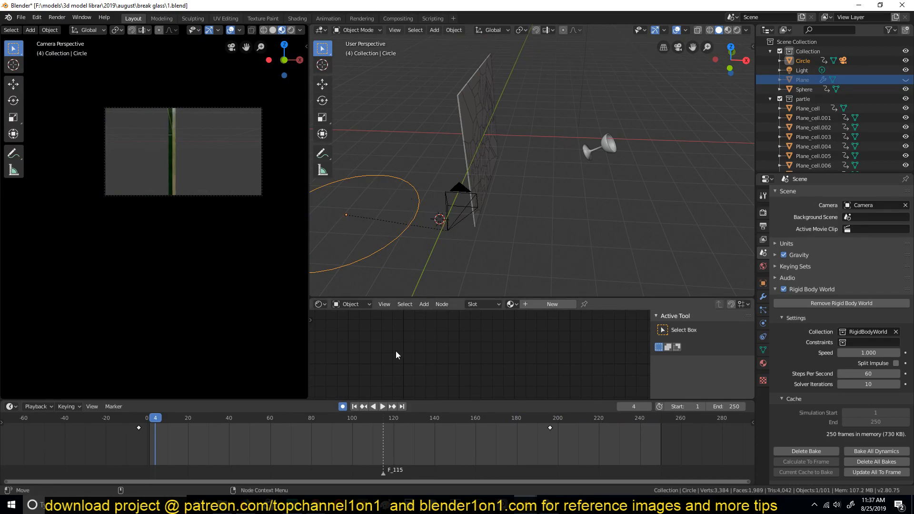
- At about frame 129, adjust the circle's position to record a new keyframe
{"action": "left_click_drag", "start_coordinate": [300, 448], "coordinate": [412, 441]}
{"action": "key", "text": "g"}
{"action": "left_click", "coordinate": [444, 275]}
- At frame 161, rotate the circle about 19° around the global Z axis and replay the animation
{"action": "left_click_drag", "start_coordinate": [424, 455], "coordinate": [477, 439]}
{"action": "key", "text": "g"}
{"action": "key", "text": "r"}
{"action": "key", "text": "z"}
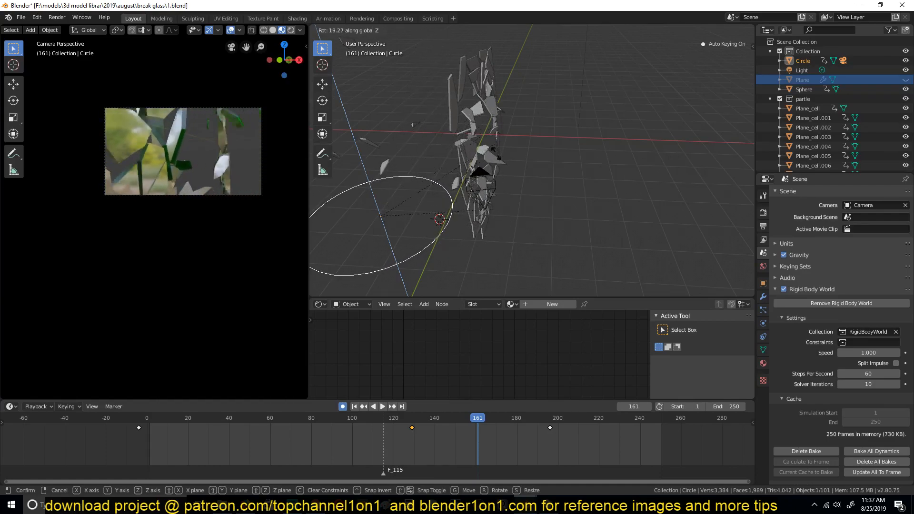
{"action": "left_click", "coordinate": [501, 138]}
{"action": "left_click", "coordinate": [132, 437]}
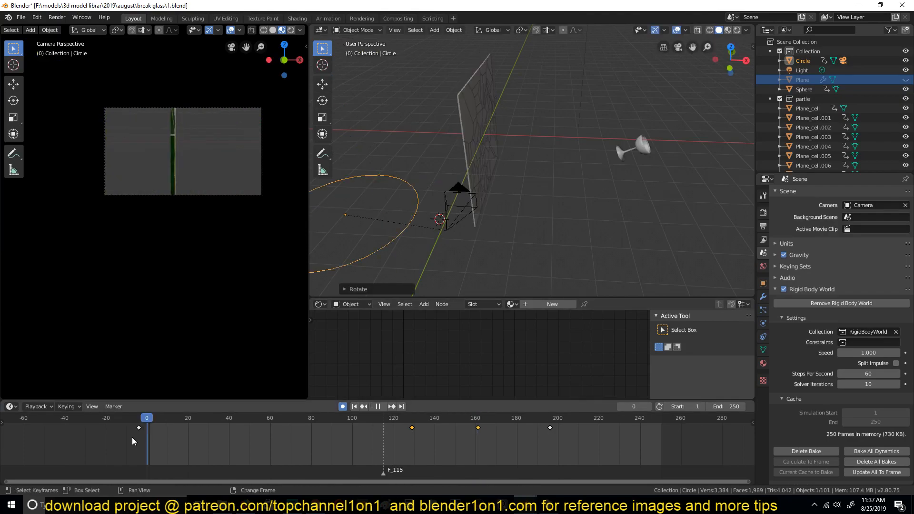
{"action": "key", "text": "space"}
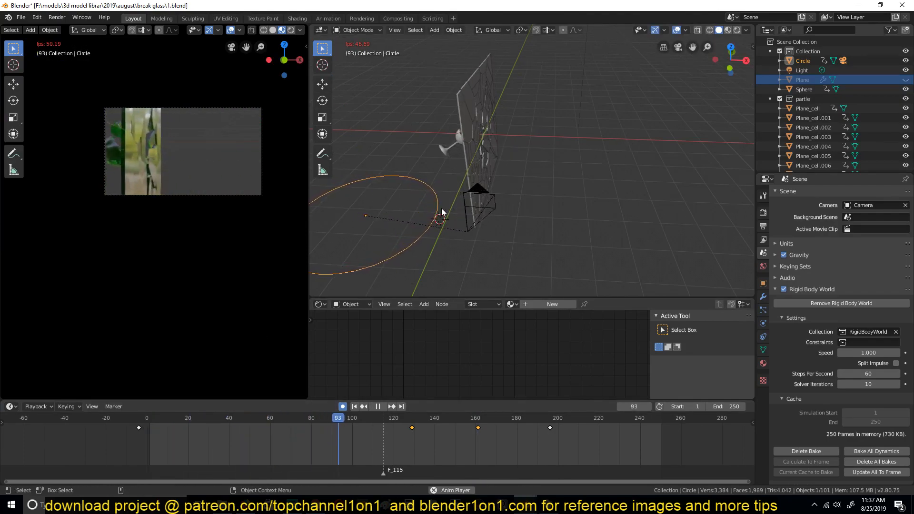
{"action": "key", "text": "space"}
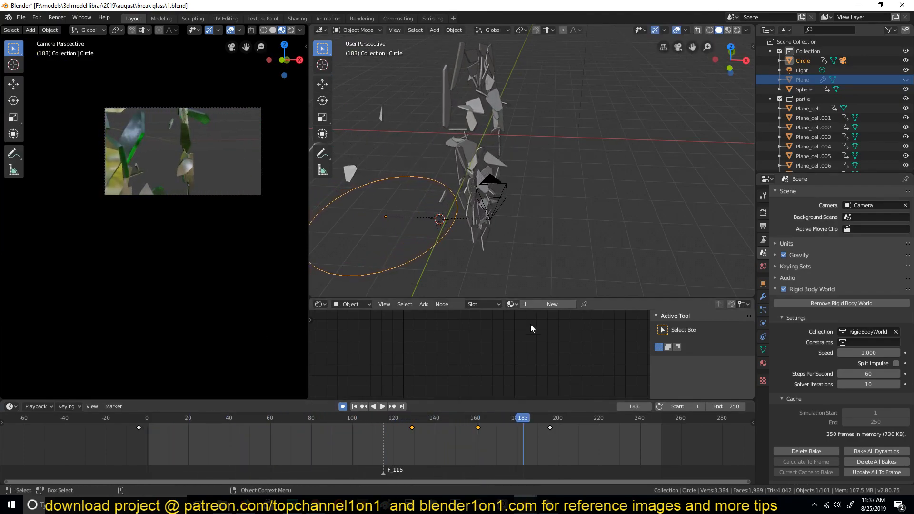
- Delete the circle's rotation keyframe at frame 161 and replay the animation
{"action": "left_click", "coordinate": [479, 430]}
{"action": "right_click", "coordinate": [479, 435]}
{"action": "left_click", "coordinate": [480, 435]}
{"action": "right_click", "coordinate": [141, 436], "text": "shift"}
{"action": "key", "text": "space"}
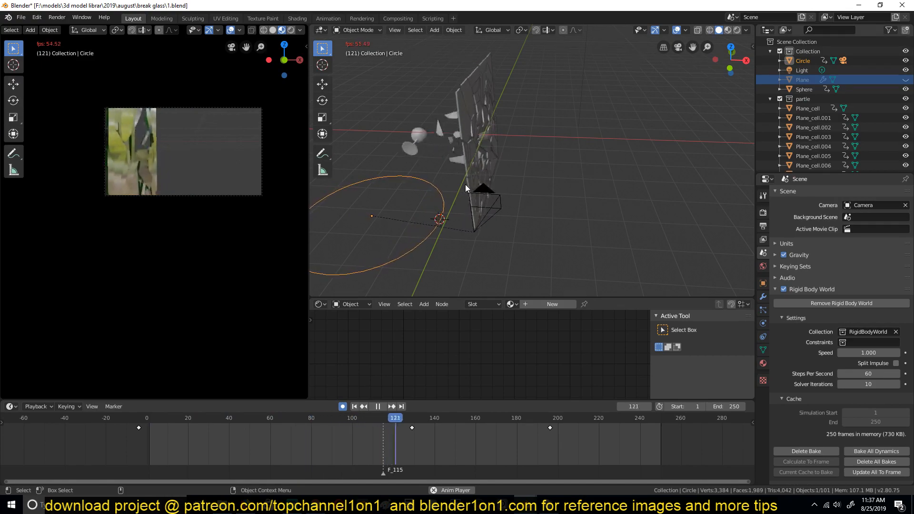
{"action": "key", "text": "Escape"}
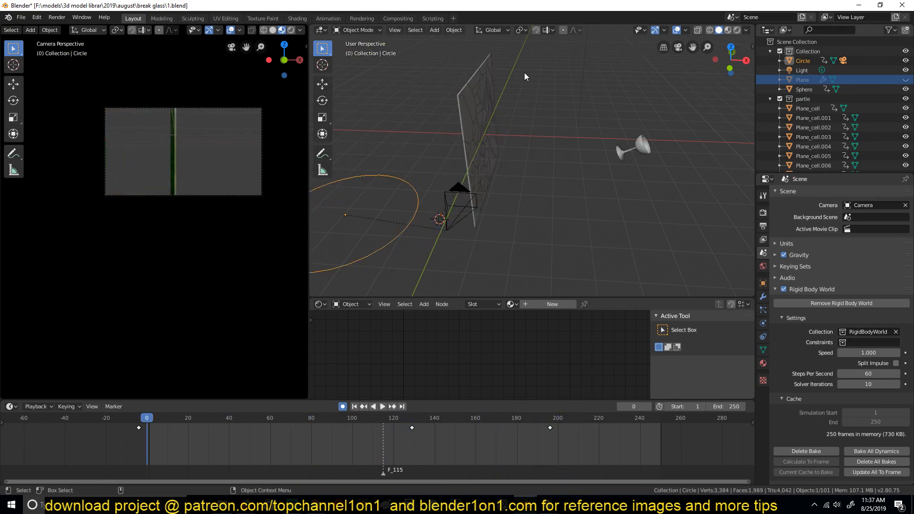
- Switch the smaller camera view to rendered shading and preview the shattering glass at frame 102
{"action": "left_click", "coordinate": [291, 29]}
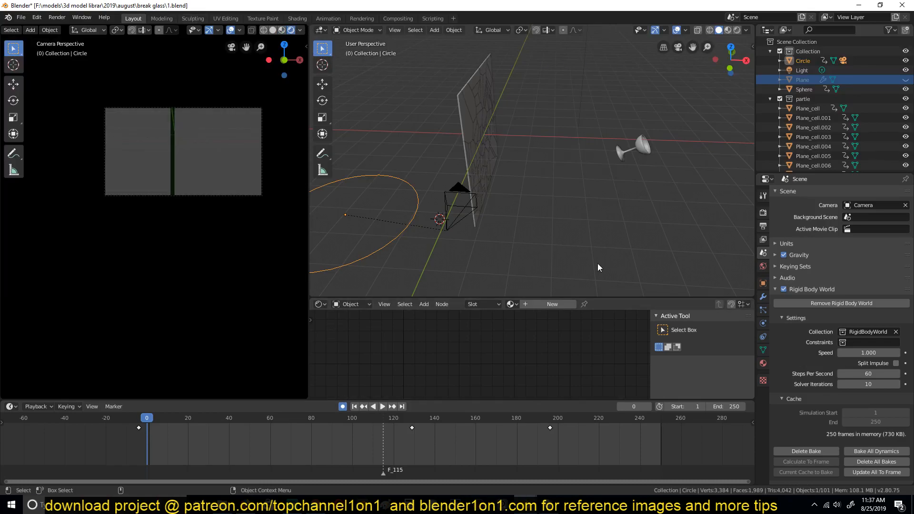
{"action": "left_click", "coordinate": [380, 421]}
{"action": "key", "text": "space"}
{"action": "left_click", "coordinate": [358, 422]}
{"action": "key", "text": "space"}
- Enable Bloom in the Eevee render settings and expand the Depth of Field options
{"action": "left_click", "coordinate": [763, 213]}
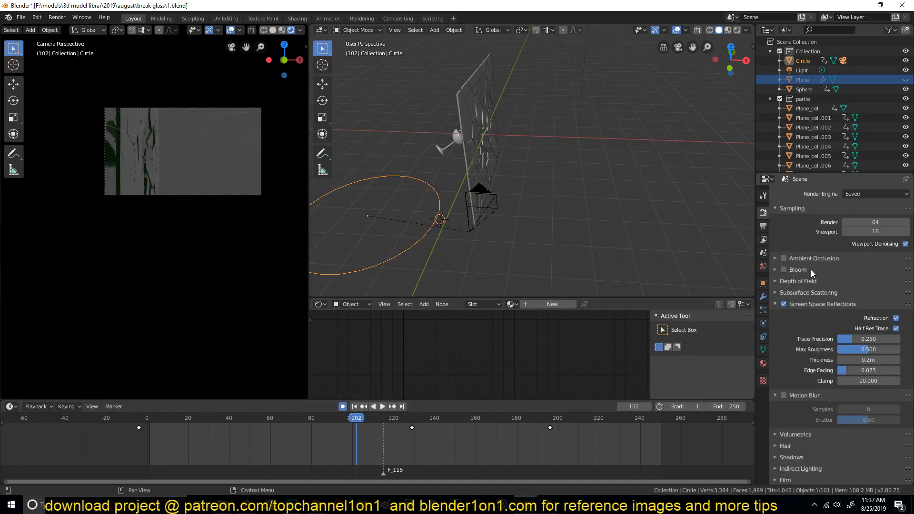
{"action": "left_click", "coordinate": [785, 270]}
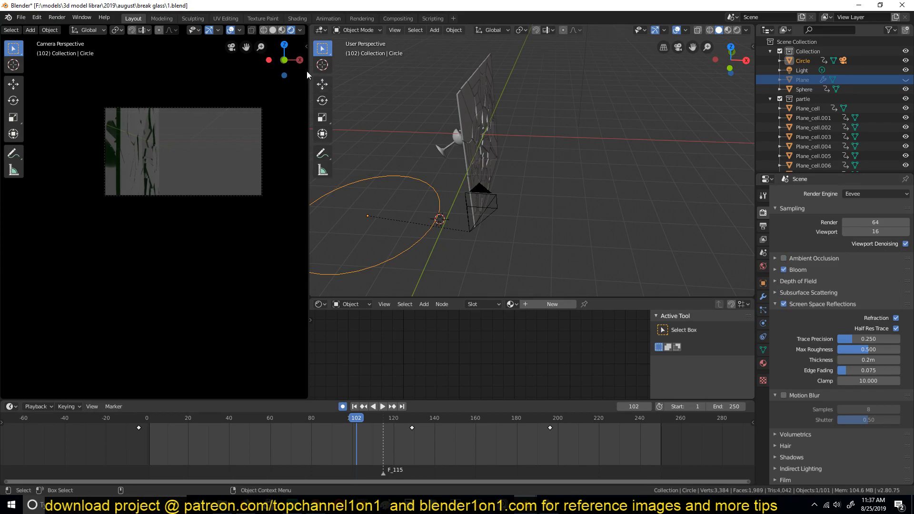
{"action": "left_click", "coordinate": [776, 282]}
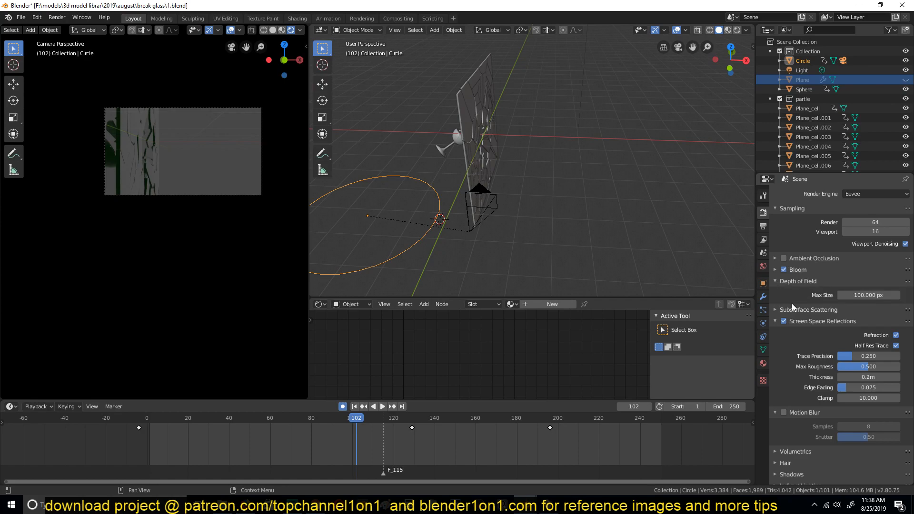
- Show the main 3D viewport through the camera with LookDev shading at frame 103
{"action": "left_click", "coordinate": [729, 30]}
{"action": "key", "text": "Right"}
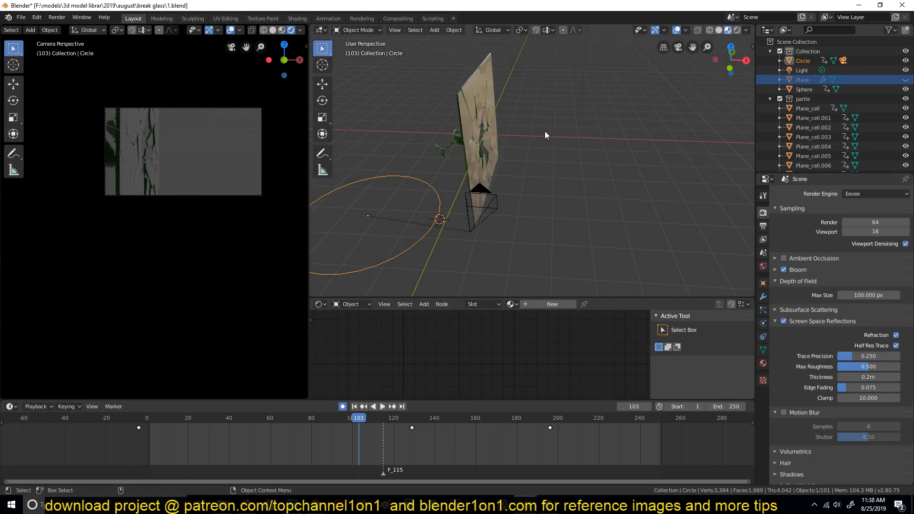
{"action": "key", "text": "KP_0"}
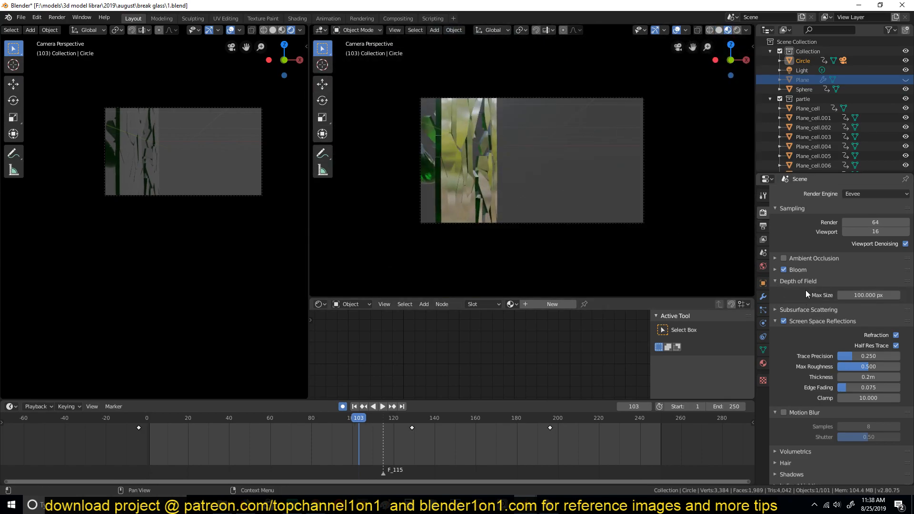
{"action": "left_click", "coordinate": [795, 281]}
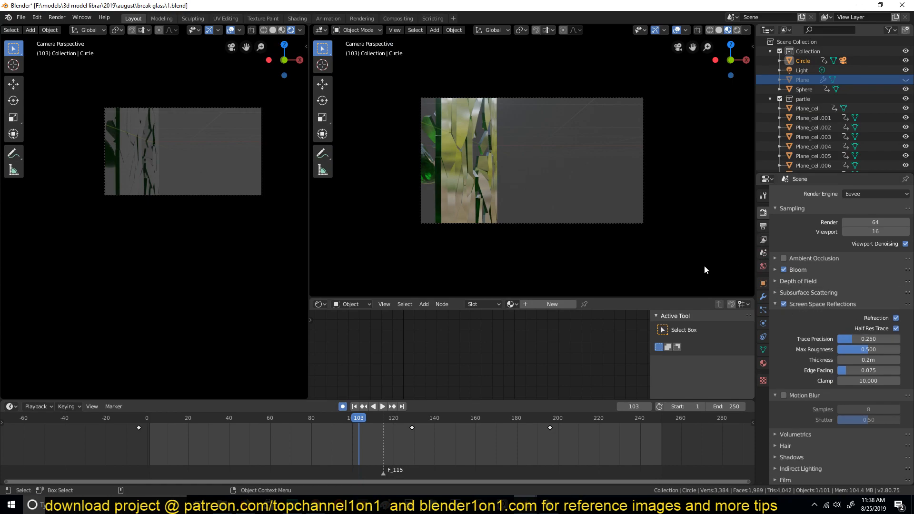
- Enable Depth of Field on the camera and set its focus object to the glass shard Plane_cell.004
{"action": "left_click", "coordinate": [624, 98]}
{"action": "left_click", "coordinate": [763, 323]}
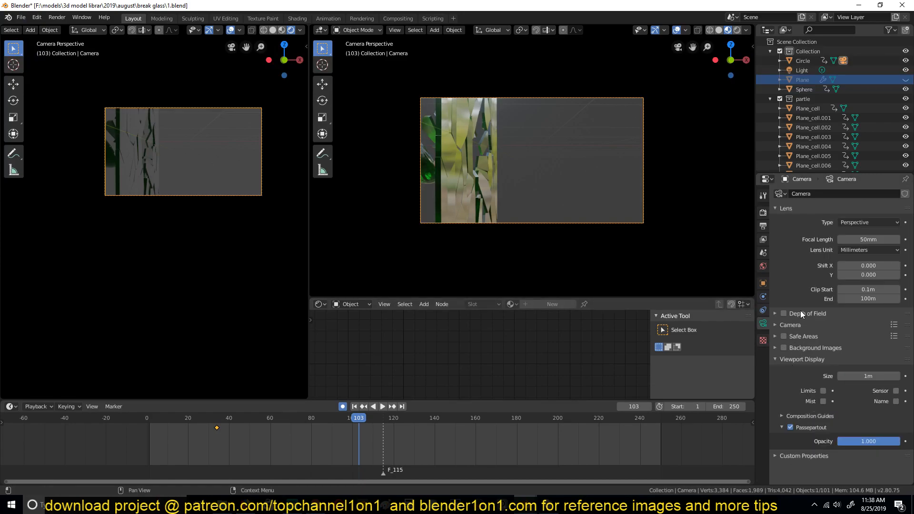
{"action": "left_click", "coordinate": [781, 314]}
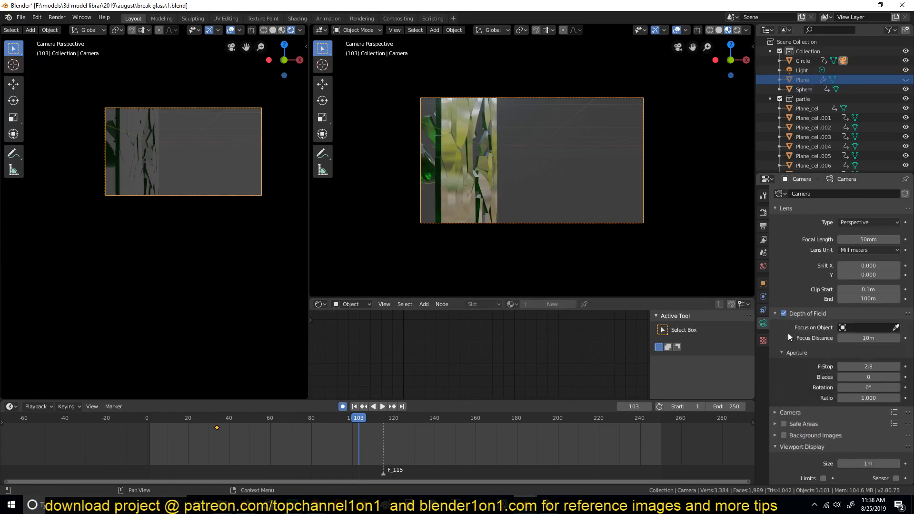
{"action": "left_click", "coordinate": [896, 329]}
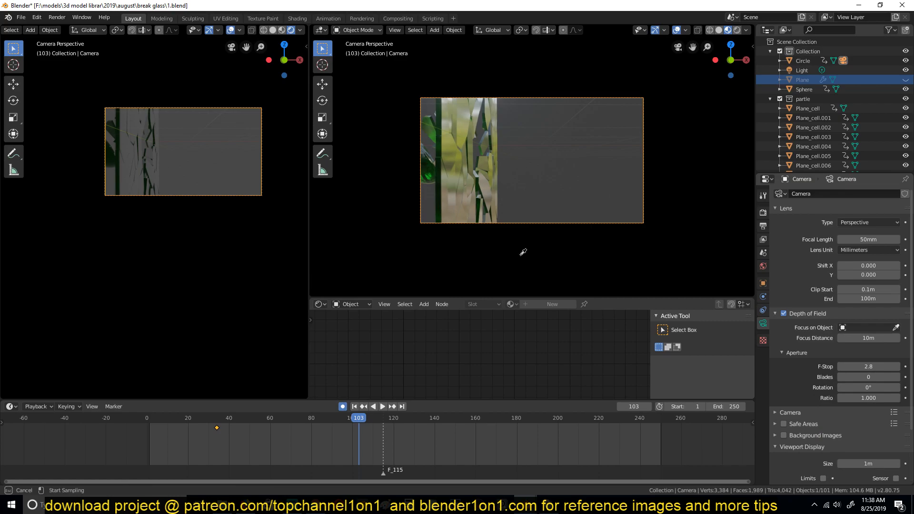
{"action": "left_click", "coordinate": [149, 151]}
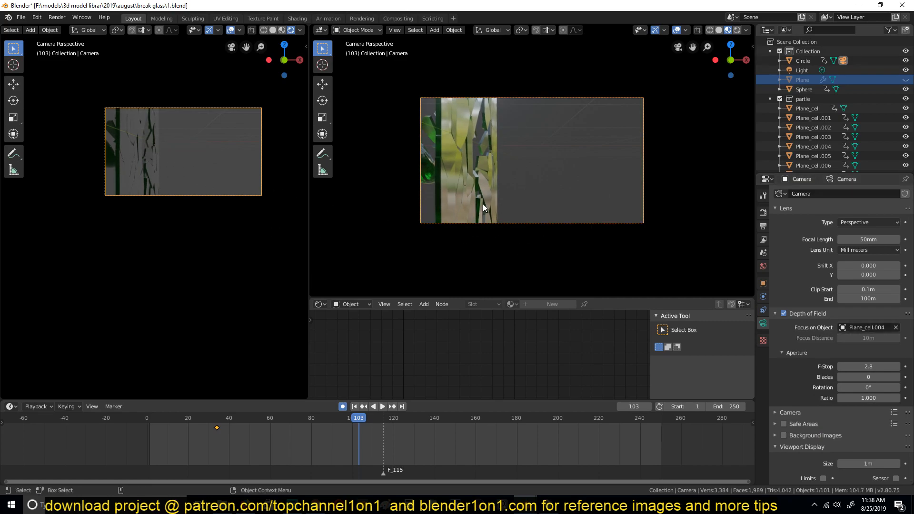
- Set the camera's Depth of Field F-Stop to 0.1
{"action": "left_click", "coordinate": [862, 370]}
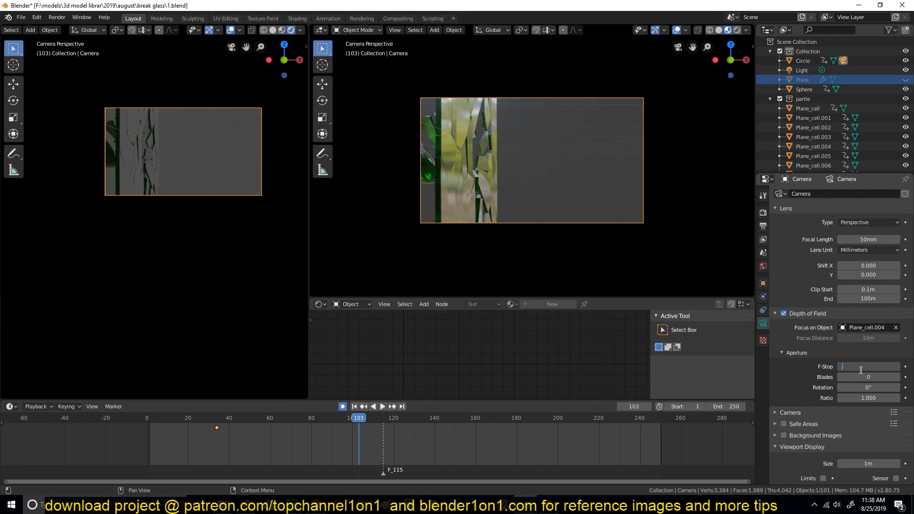
{"action": "type", "text": ".1"}
{"action": "key", "text": "Return"}
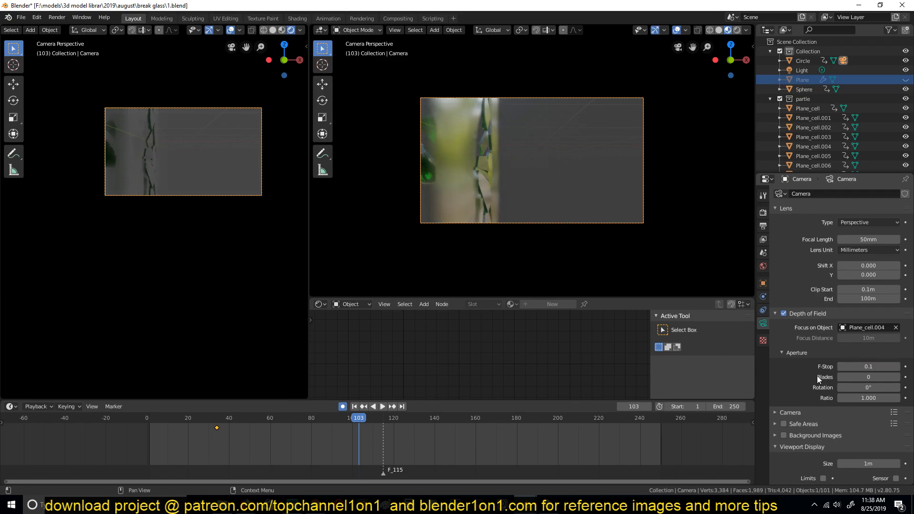
{"action": "left_click", "coordinate": [875, 367]}
- Go to frame 21 and change the camera's focus object to the goblet, Sphere
{"action": "mouse_move", "coordinate": [186, 422]}
{"action": "left_mouse_down"}
{"action": "mouse_move", "coordinate": [158, 435]}
{"action": "mouse_move", "coordinate": [175, 429]}
{"action": "mouse_move", "coordinate": [164, 425]}
{"action": "mouse_move", "coordinate": [278, 418]}
{"action": "mouse_move", "coordinate": [174, 418]}
{"action": "left_mouse_up"}
{"action": "key", "text": "space"}
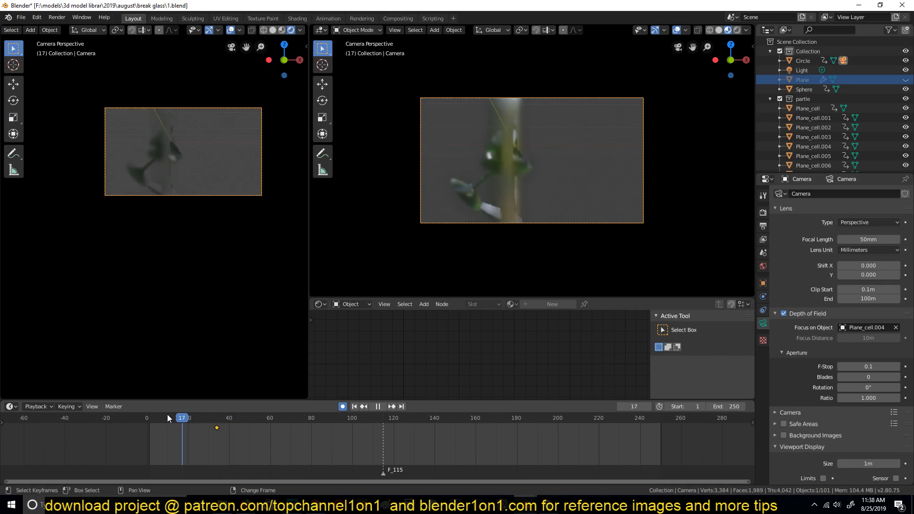
{"action": "left_click", "coordinate": [242, 436]}
{"action": "left_click_drag", "start_coordinate": [242, 436], "coordinate": [191, 436]}
{"action": "left_click", "coordinate": [894, 327]}
{"action": "left_click", "coordinate": [896, 327]}
{"action": "left_click", "coordinate": [492, 153]}
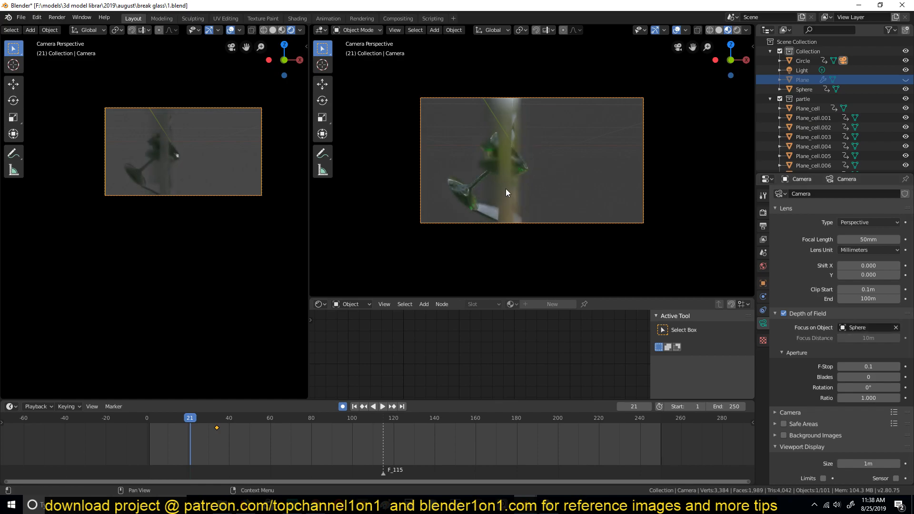
- Play and scrub through the early frames up to frame 45 to check the focus on the goblet
{"action": "key", "text": "space"}
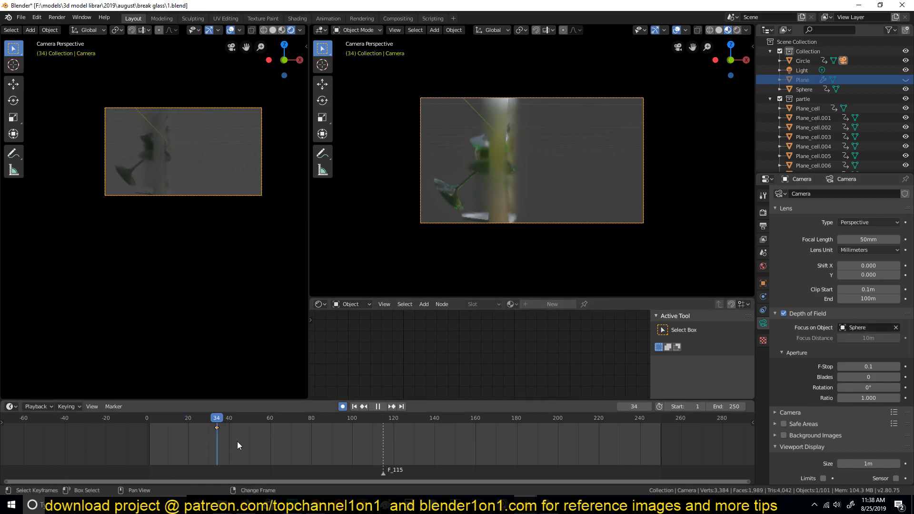
{"action": "left_click_drag", "start_coordinate": [318, 429], "coordinate": [105, 425]}
{"action": "left_click_drag", "start_coordinate": [201, 423], "coordinate": [241, 423]}
{"action": "key", "text": "space"}
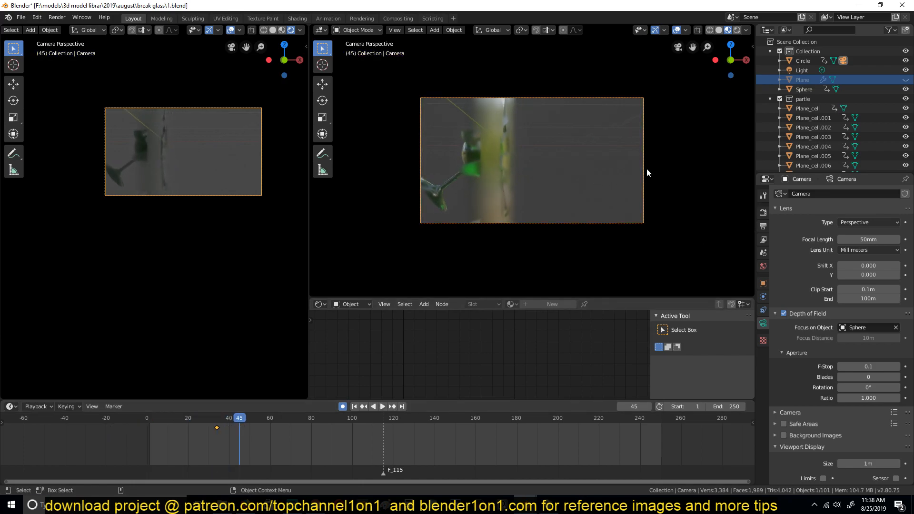
- Assign an Environment Texture to the World background color
{"action": "left_click", "coordinate": [764, 213]}
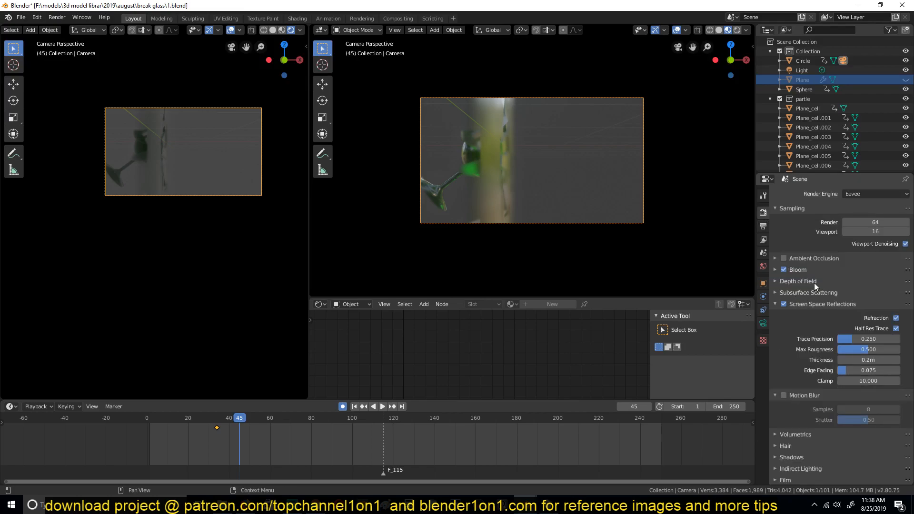
{"action": "left_click", "coordinate": [822, 304]}
{"action": "left_click", "coordinate": [763, 266]}
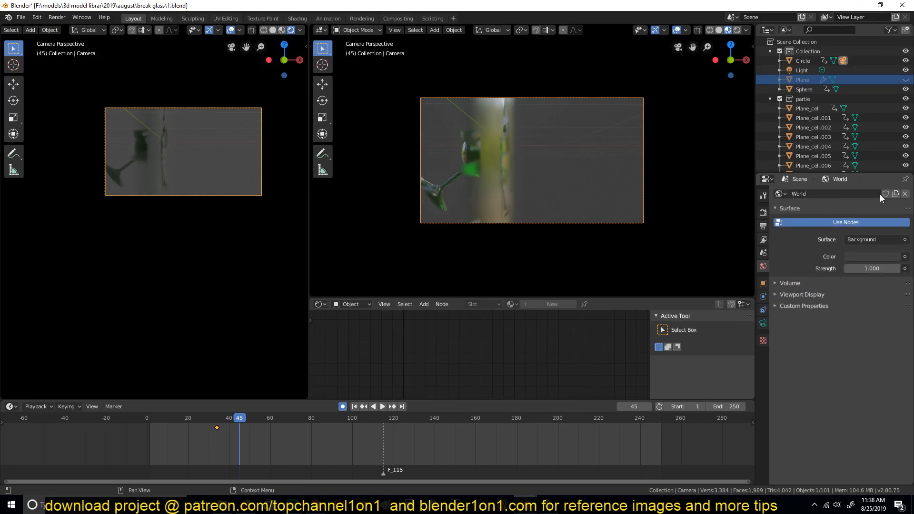
{"action": "left_click", "coordinate": [905, 257]}
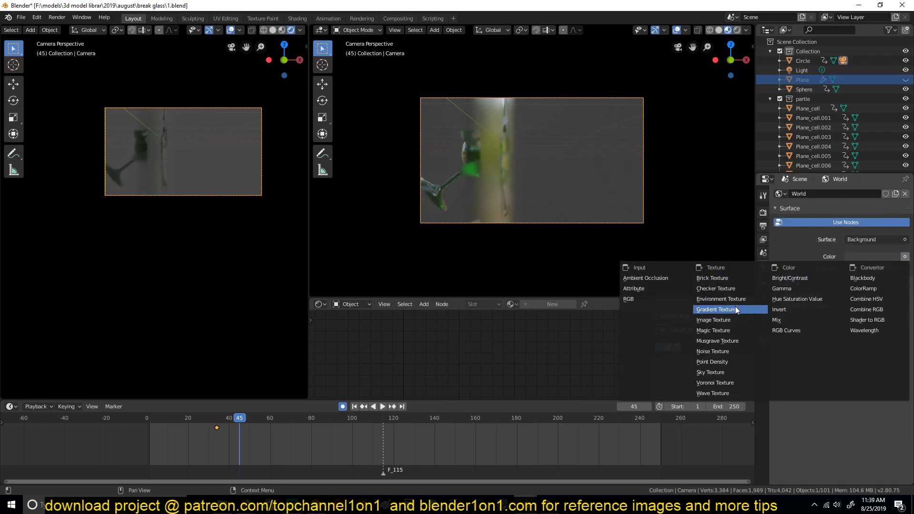
{"action": "left_click", "coordinate": [736, 299]}
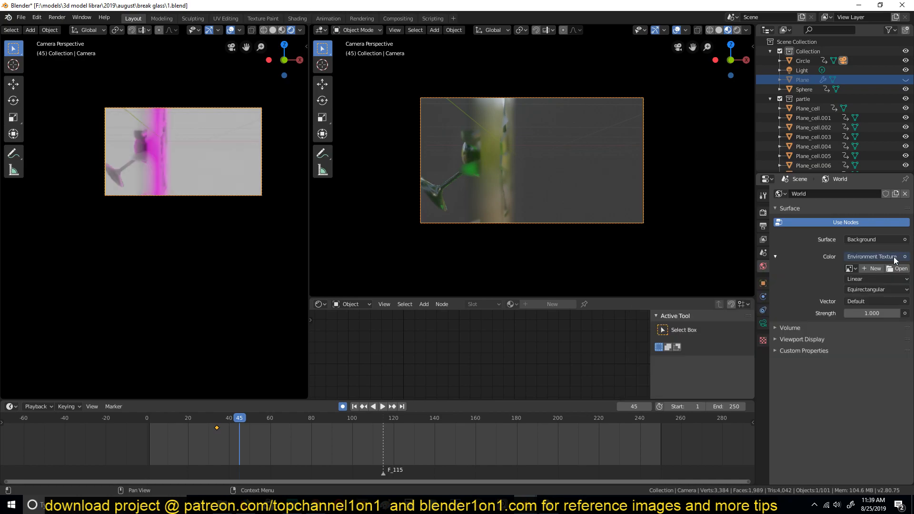
- Load hdri_8bit_01.jpg from the TEXTURES\hdri folder as the World's environment texture image
{"action": "left_click", "coordinate": [890, 269]}
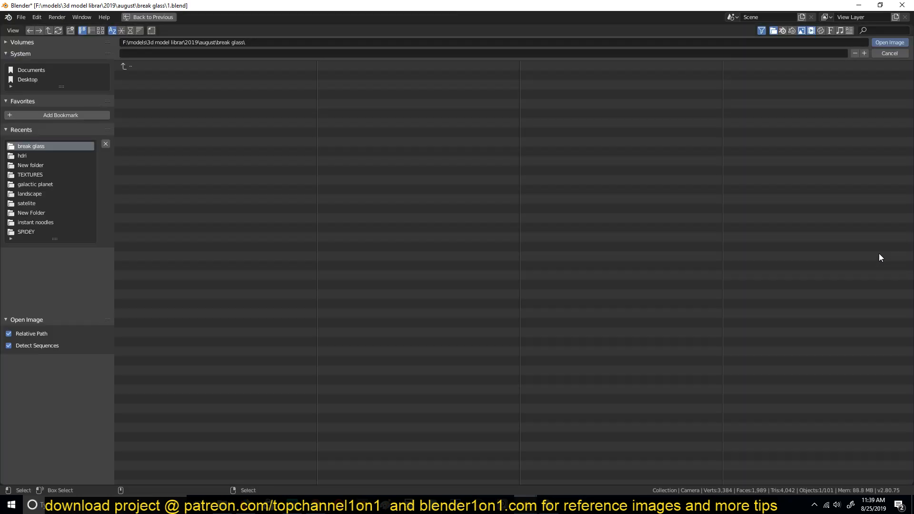
{"action": "left_click", "coordinate": [42, 170]}
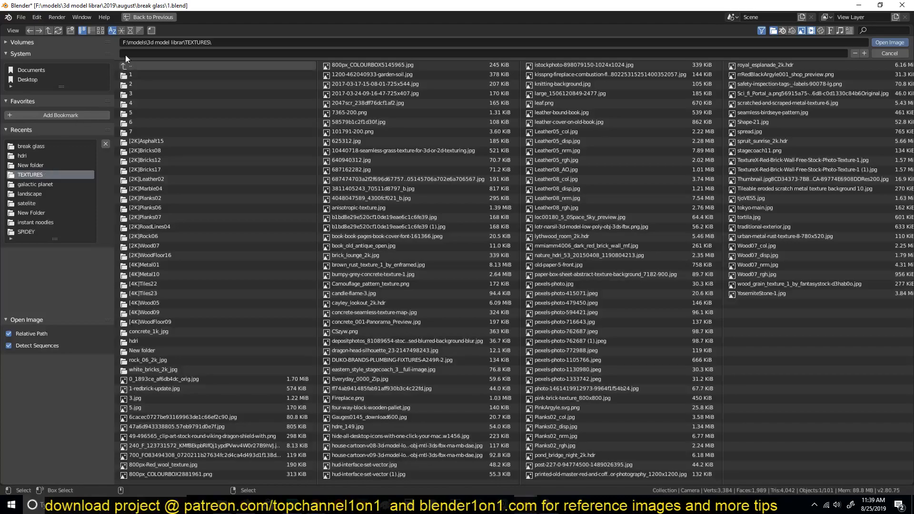
{"action": "left_click", "coordinate": [100, 30]}
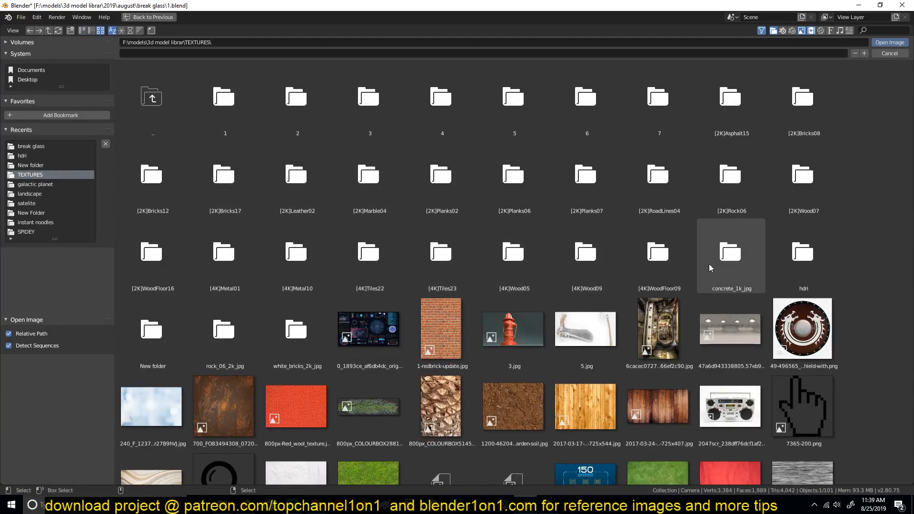
{"action": "double_click", "coordinate": [838, 255]}
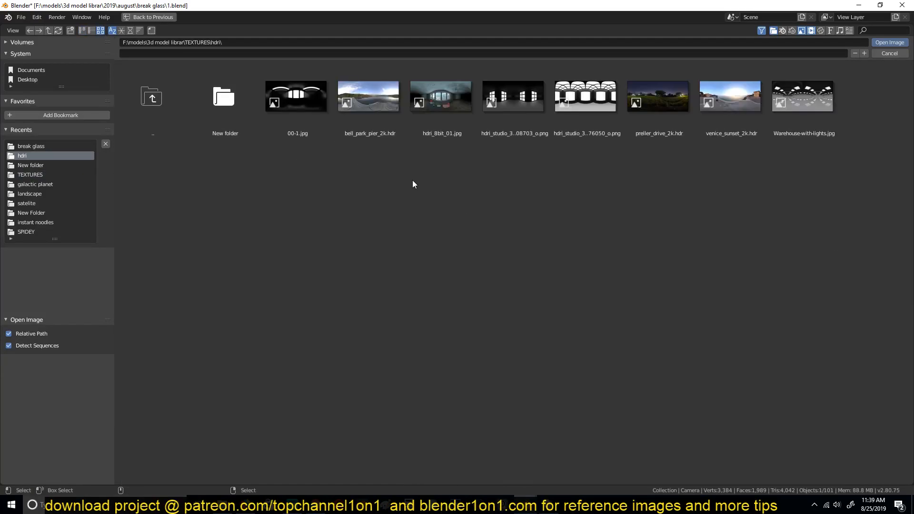
{"action": "left_click", "coordinate": [456, 95]}
{"action": "left_click", "coordinate": [881, 41]}
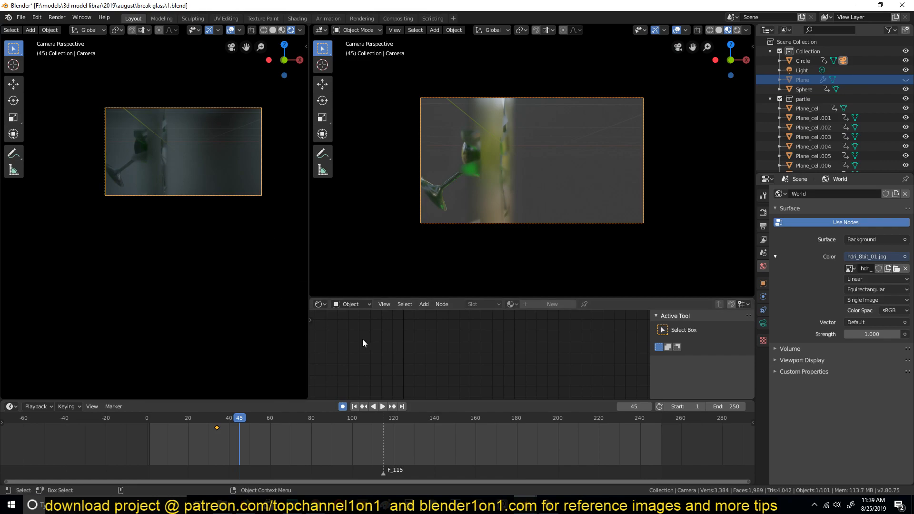
- Show the World shader nodes and add Texture Coordinate and Mapping nodes to the hdri_8bit_01.jpg texture
{"action": "left_click", "coordinate": [763, 212]}
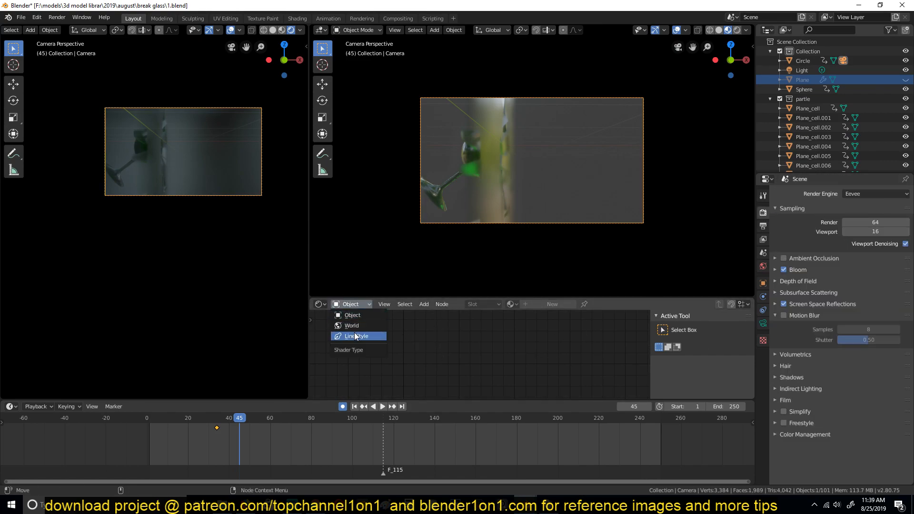
{"action": "left_click", "coordinate": [355, 337]}
{"action": "left_click", "coordinate": [351, 304]}
{"action": "left_click", "coordinate": [356, 325]}
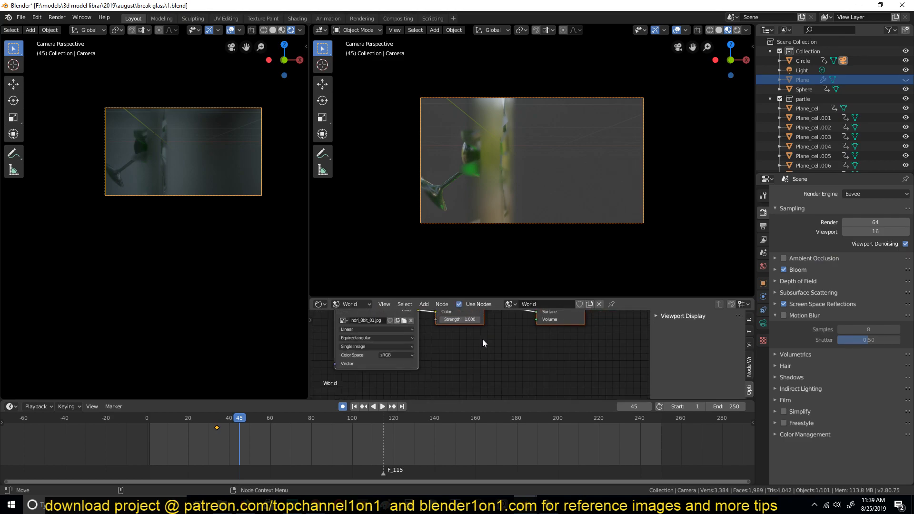
{"action": "key", "text": "Home"}
{"action": "left_click", "coordinate": [453, 341]}
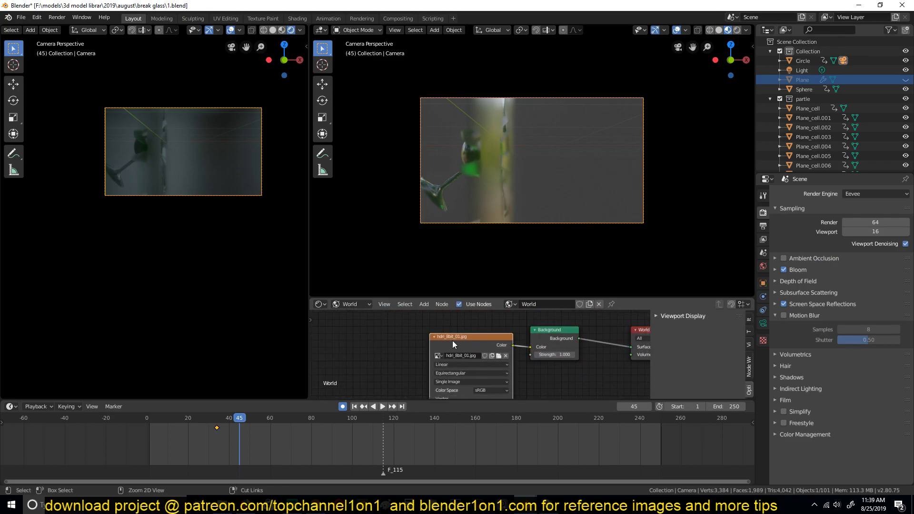
{"action": "key", "text": "ctrl+t"}
- Set the Mapping node's Z rotation to 223° to turn the environment image
{"action": "middle_click_drag", "start_coordinate": [389, 346], "coordinate": [459, 343]}
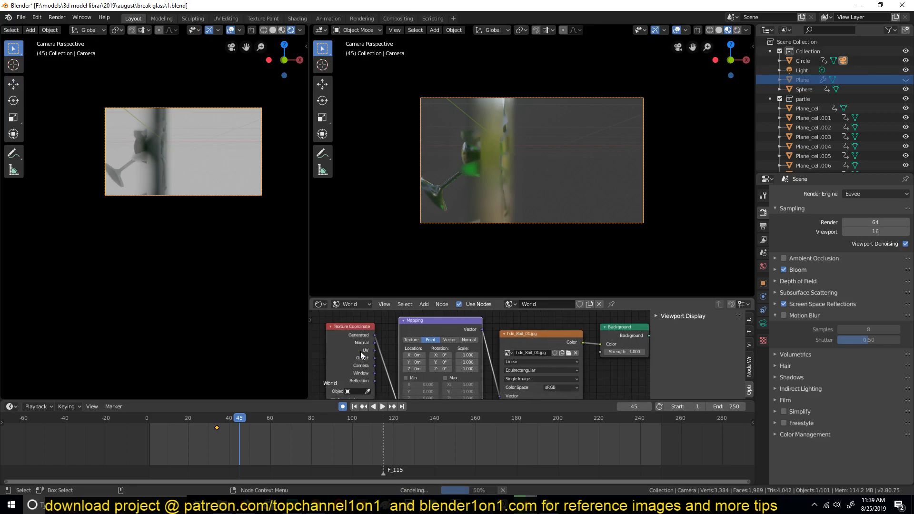
{"action": "scroll", "coordinate": [431, 350], "scroll_direction": "up", "scroll_amount": 2}
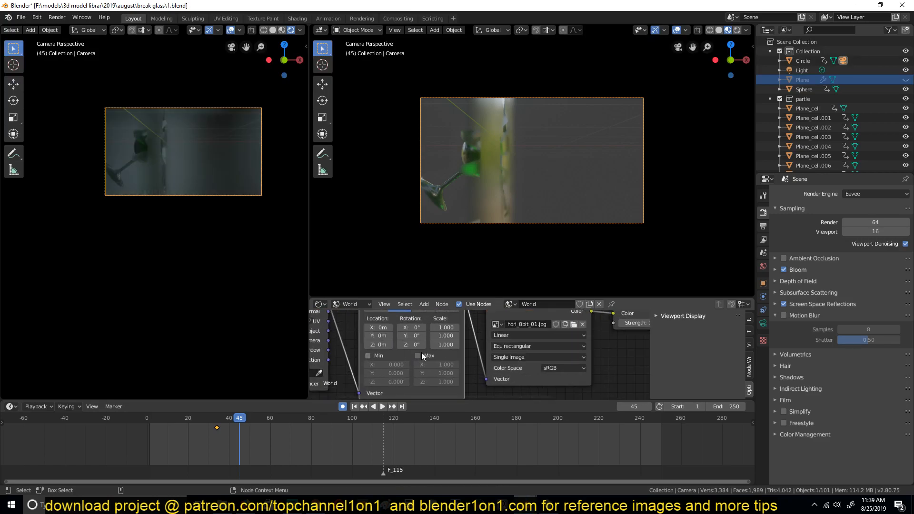
{"action": "left_click_drag", "start_coordinate": [411, 344], "coordinate": [518, 344]}
- Play the animation from frame 1 to frame 61 and examine the goblet against the new background up close
{"action": "key", "text": "shift+Left"}
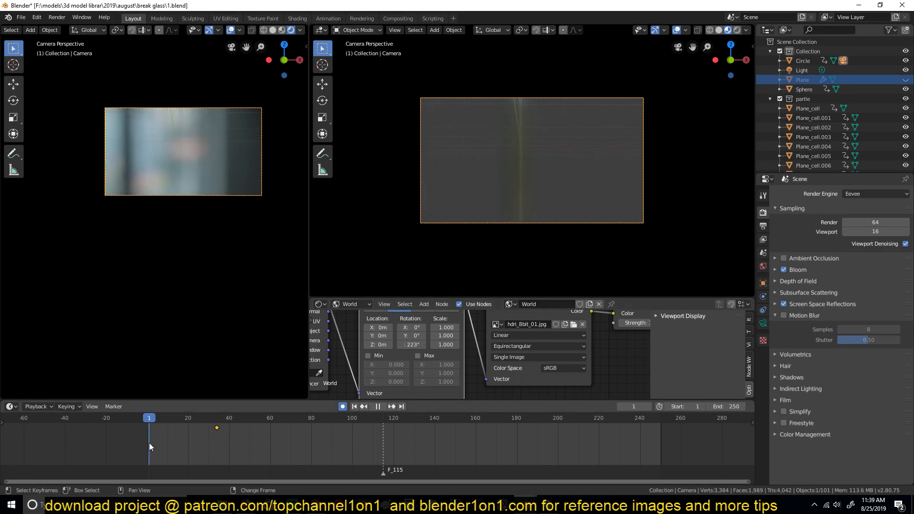
{"action": "key", "text": "space"}
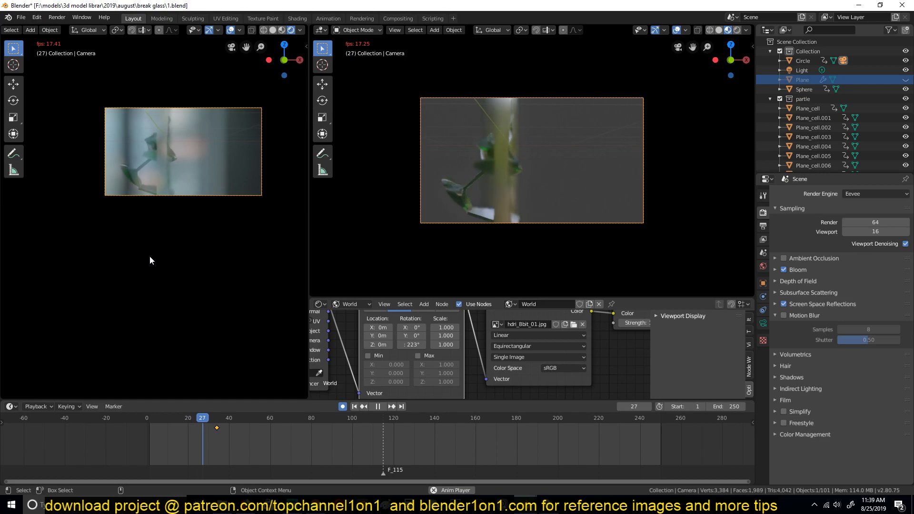
{"action": "key", "text": "space"}
{"action": "scroll", "coordinate": [108, 169], "scroll_direction": "up", "scroll_amount": 2}
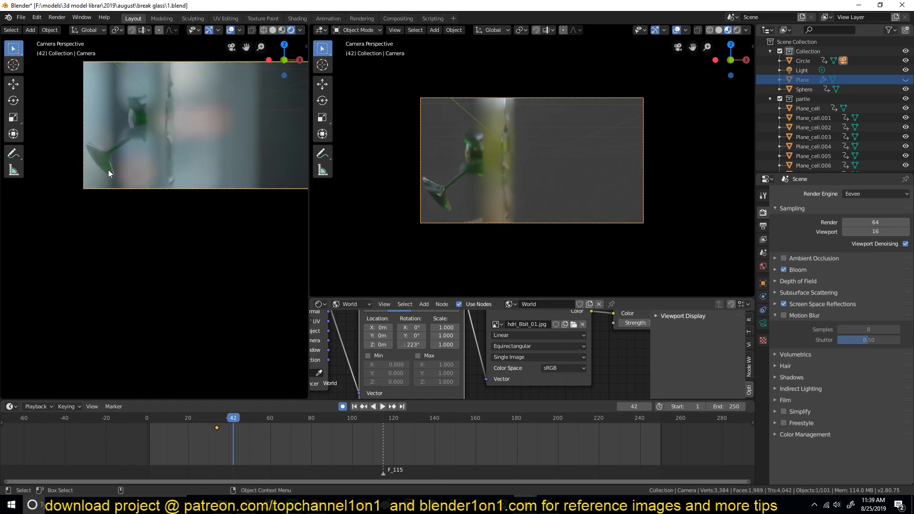
{"action": "scroll", "coordinate": [107, 169], "scroll_direction": "up", "scroll_amount": 2}
{"action": "middle_click_drag", "start_coordinate": [104, 188], "coordinate": [84, 271], "text": "shift"}
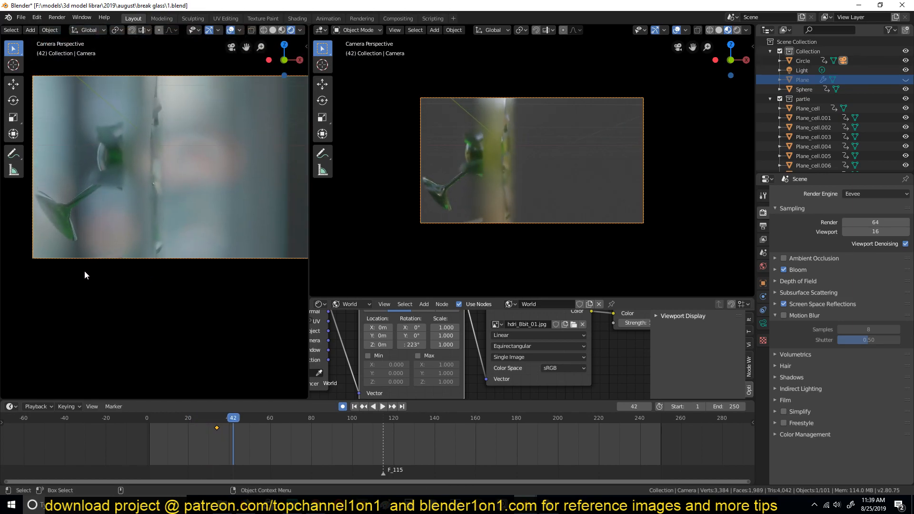
{"action": "key", "text": "space"}
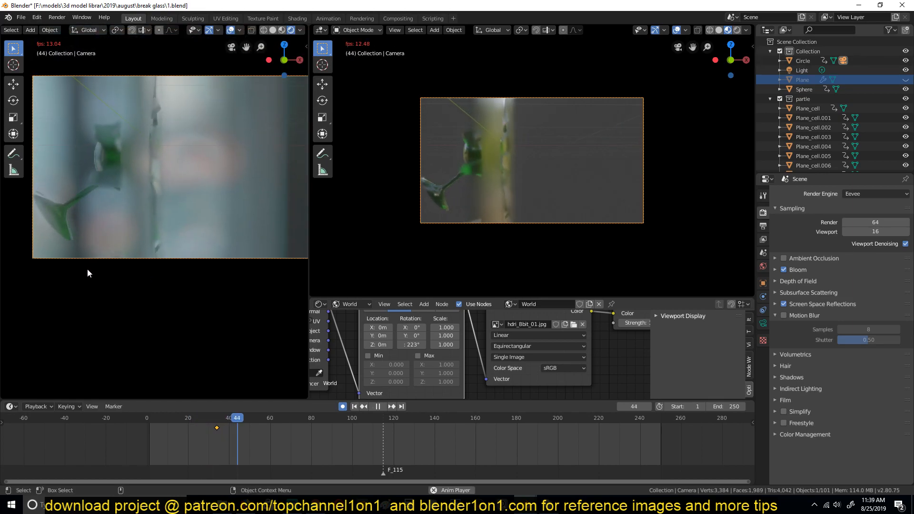
{"action": "key", "text": "space"}
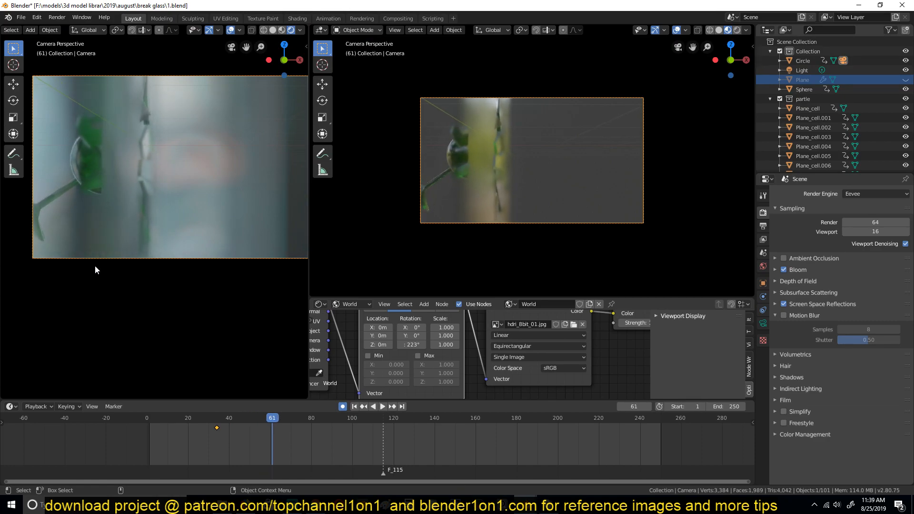
- Show the larger camera viewport in solid shading, then play and scrub through the shatter, stopping at frame 89
{"action": "left_click", "coordinate": [719, 30]}
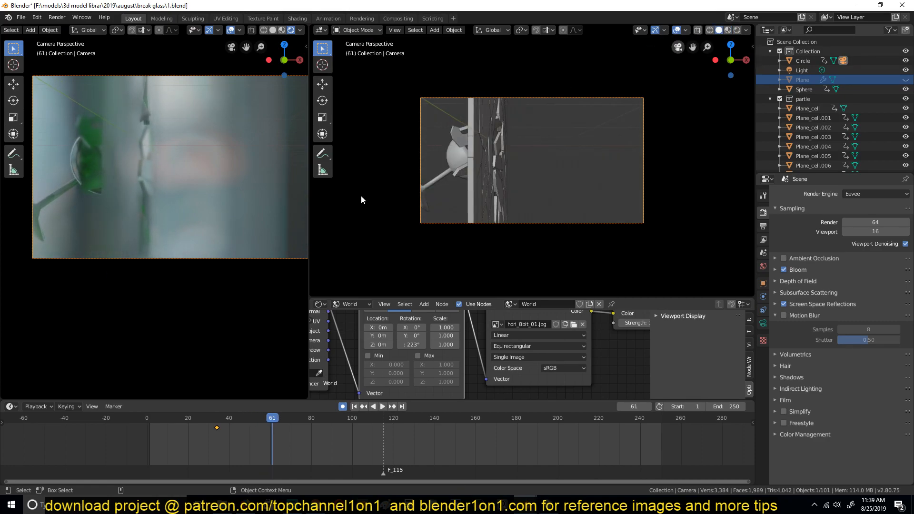
{"action": "key", "text": "space"}
{"action": "key", "text": "Escape"}
{"action": "key", "text": "space"}
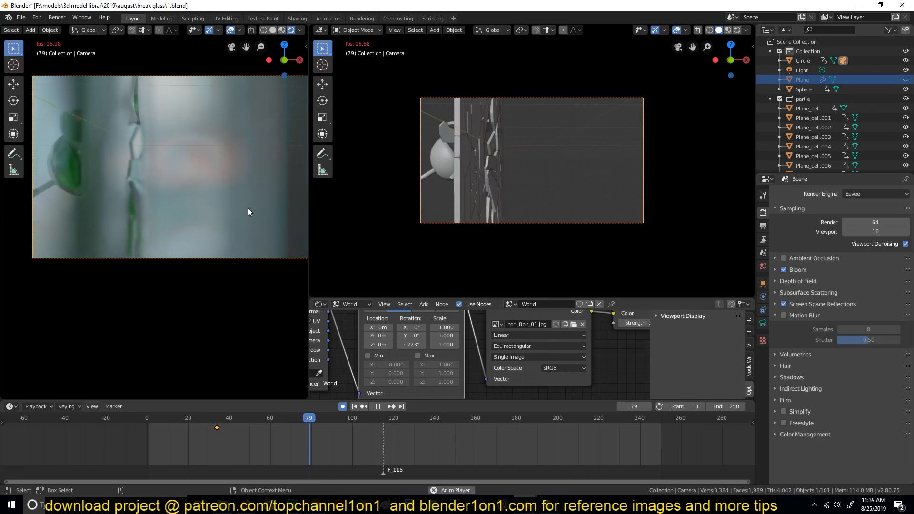
{"action": "key", "text": "Escape"}
{"action": "key", "text": "space"}
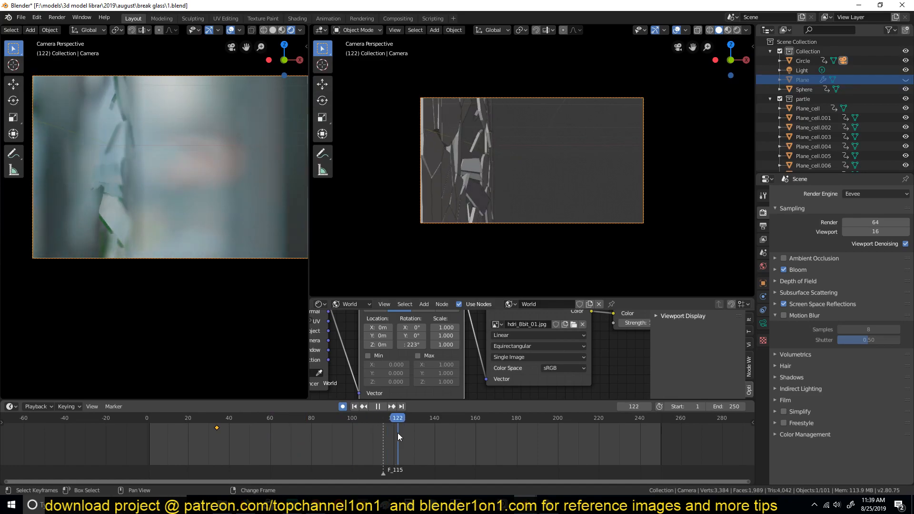
{"action": "left_click_drag", "start_coordinate": [439, 431], "coordinate": [330, 420]}
{"action": "key", "text": "space"}
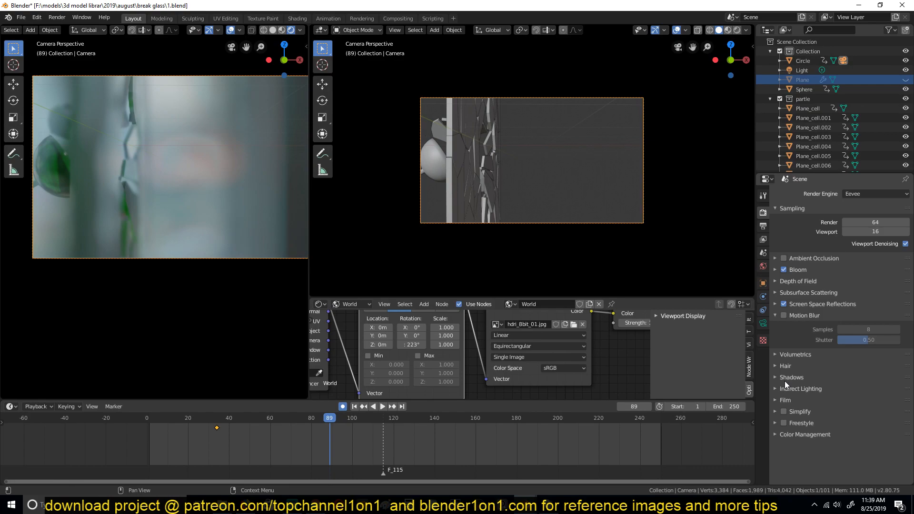
- Set the camera's Depth of Field F-Stop to 0.2
{"action": "left_click", "coordinate": [764, 324]}
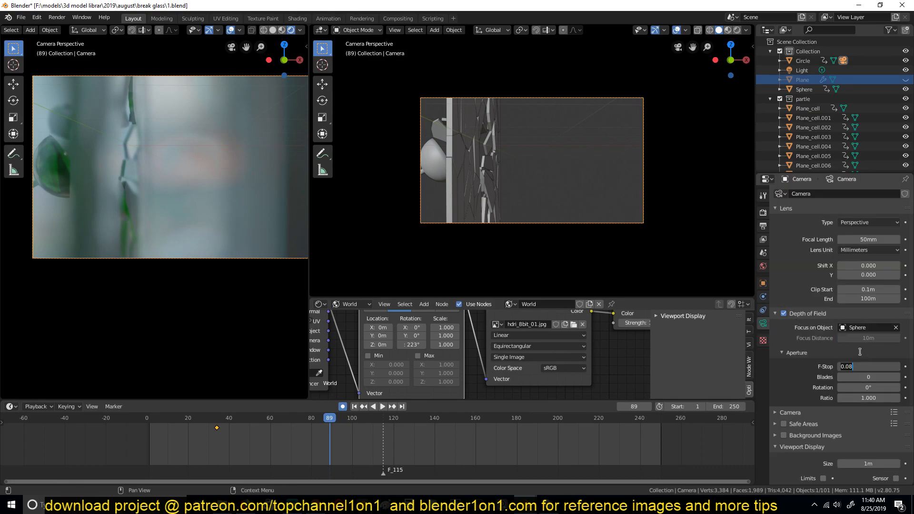
{"action": "key", "text": "Return"}
{"action": "left_click", "coordinate": [859, 369]}
{"action": "type", "text": ".2"}
{"action": "key", "text": "Return"}
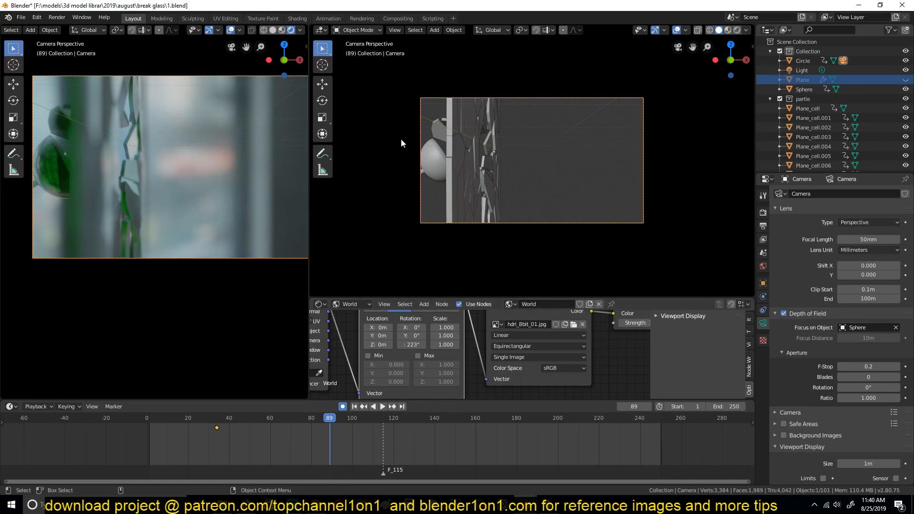
- Select the glass shard Plane_cell.084 and set its glass material's Alpha to 0.527 in the object shader nodes
{"action": "left_click", "coordinate": [448, 145]}
{"action": "left_click", "coordinate": [364, 302]}
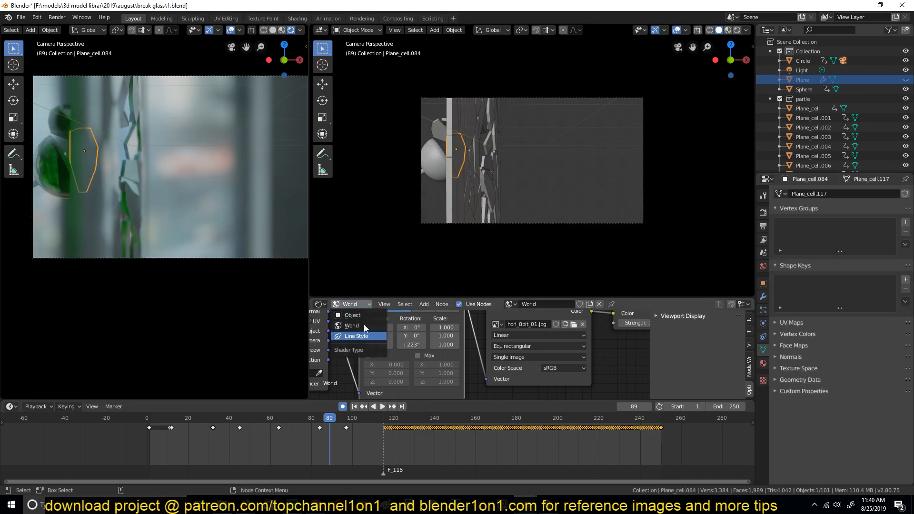
{"action": "left_click", "coordinate": [354, 316]}
{"action": "scroll", "coordinate": [524, 345], "scroll_direction": "down", "scroll_amount": 5}
{"action": "middle_click_drag", "start_coordinate": [547, 347], "coordinate": [454, 351]}
{"action": "scroll", "coordinate": [454, 354], "scroll_direction": "down", "scroll_amount": 2}
{"action": "scroll", "coordinate": [482, 353], "scroll_direction": "up", "scroll_amount": 5}
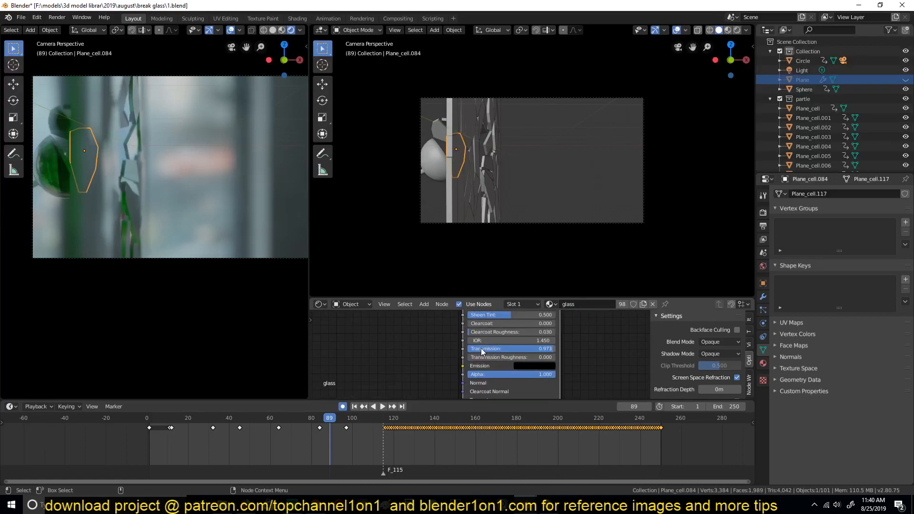
{"action": "scroll", "coordinate": [482, 352], "scroll_direction": "up", "scroll_amount": 2}
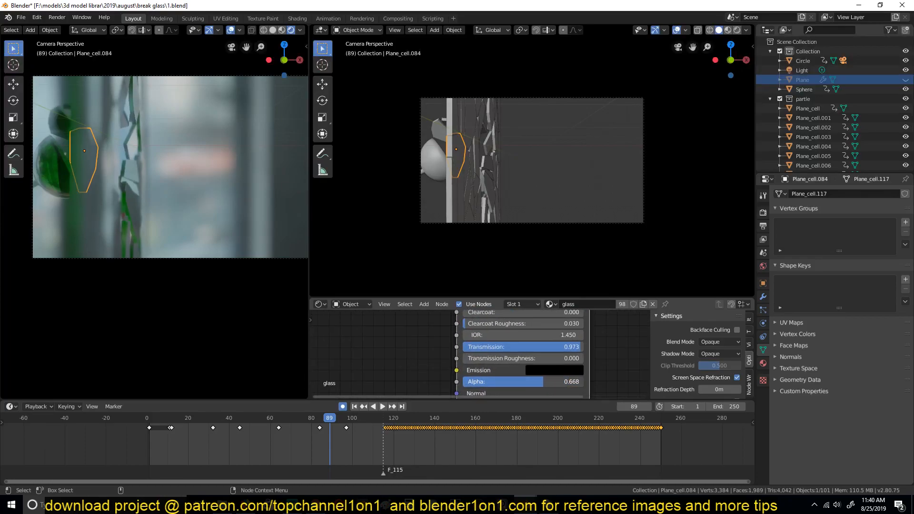
{"action": "left_click_drag", "start_coordinate": [530, 381], "coordinate": [526, 382]}
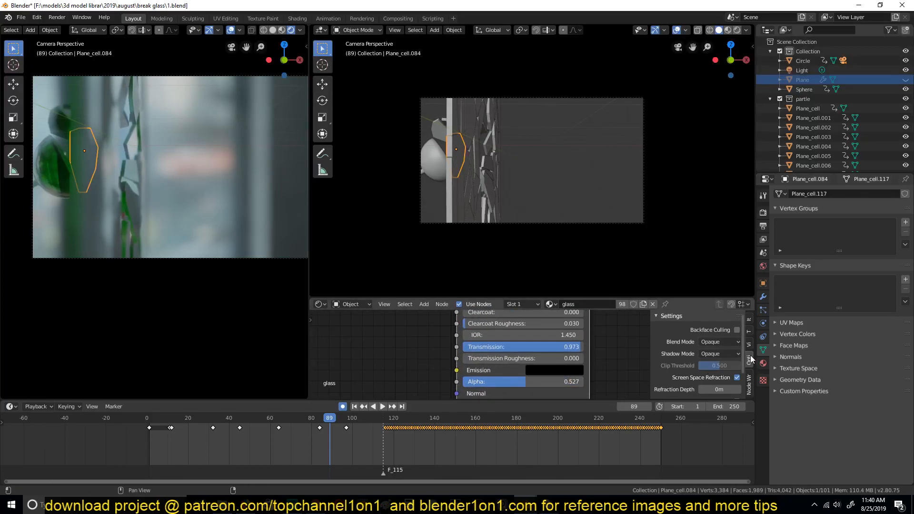
- Set the glass material's Blend Mode to Alpha Blend
{"action": "scroll", "coordinate": [733, 352], "scroll_direction": "down", "scroll_amount": 2}
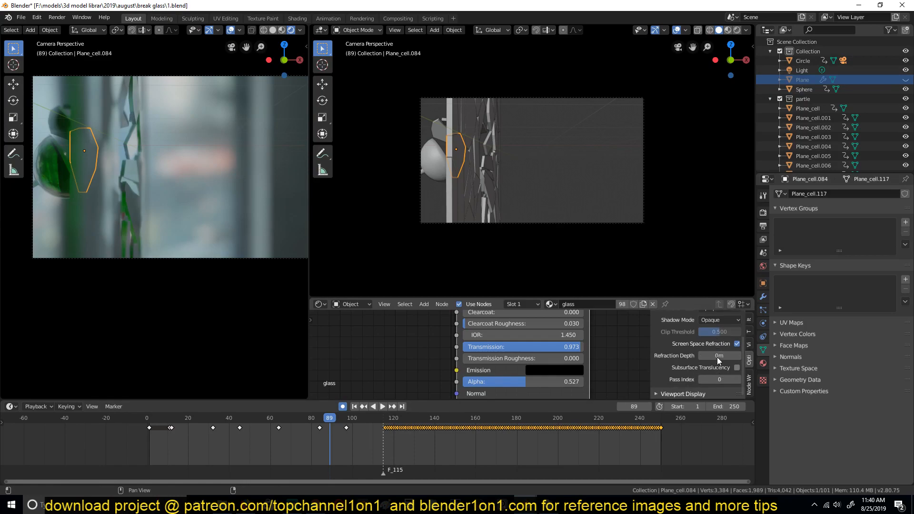
{"action": "left_click", "coordinate": [715, 329]}
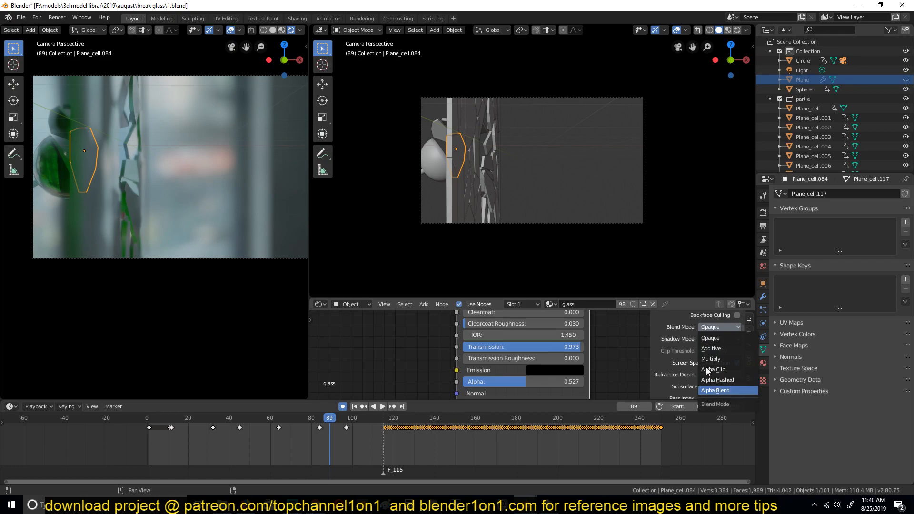
{"action": "left_click", "coordinate": [716, 391]}
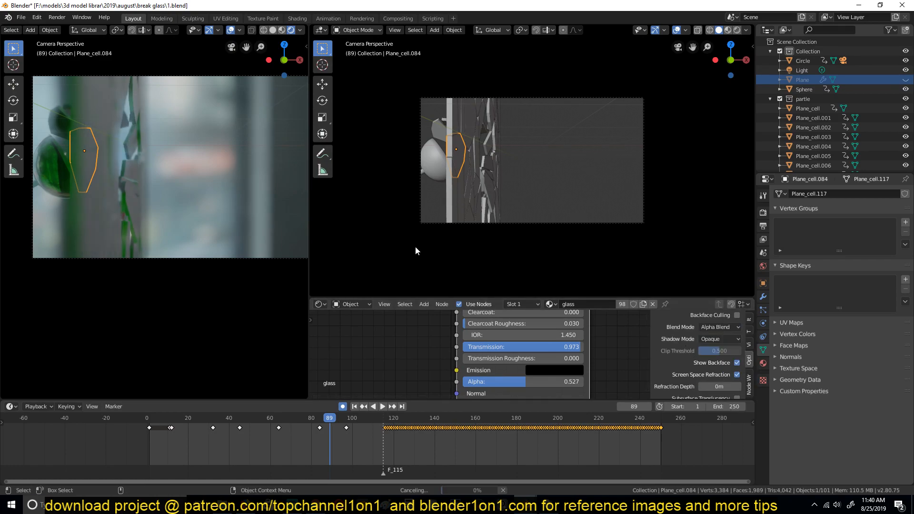
- Examine the glass shards' transparency from another angle and up close in the camera view, and review the blend mode options
{"action": "middle_click_drag", "start_coordinate": [174, 202], "coordinate": [283, 218]}
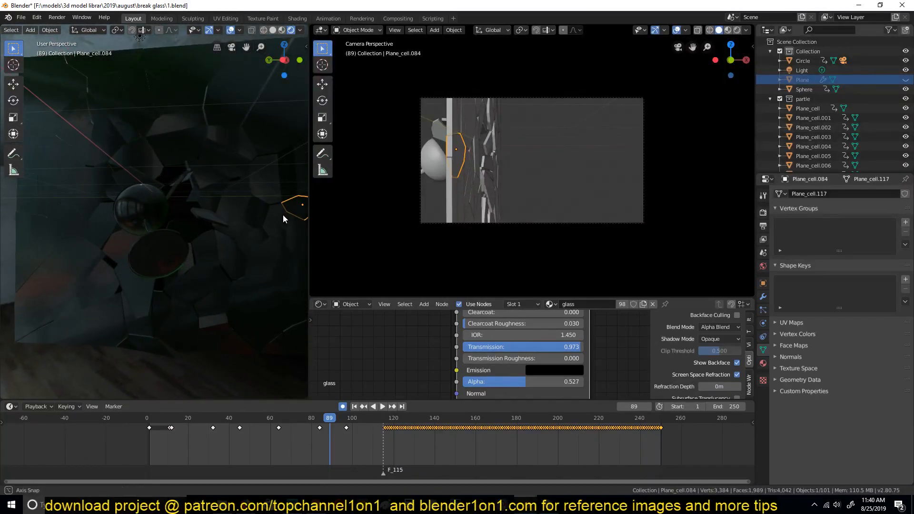
{"action": "key", "text": "KP_0"}
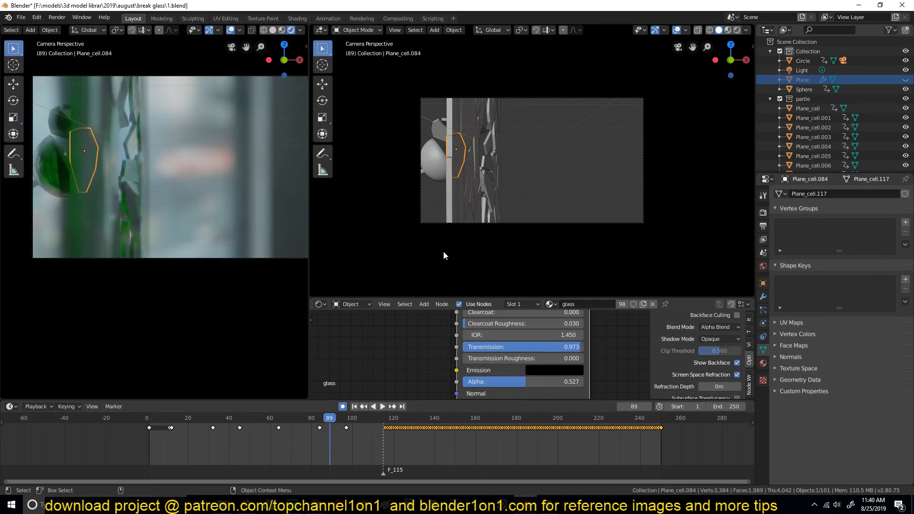
{"action": "scroll", "coordinate": [726, 360], "scroll_direction": "up", "scroll_amount": 1}
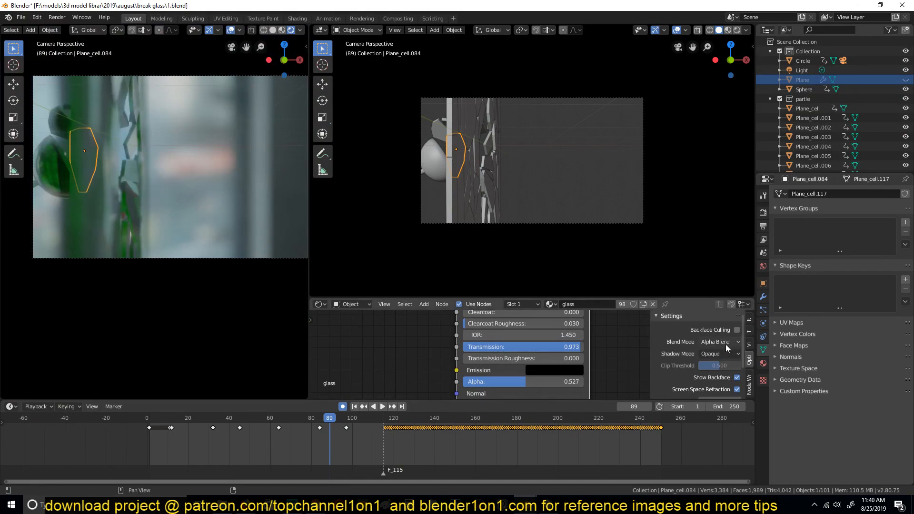
{"action": "left_click", "coordinate": [718, 342]}
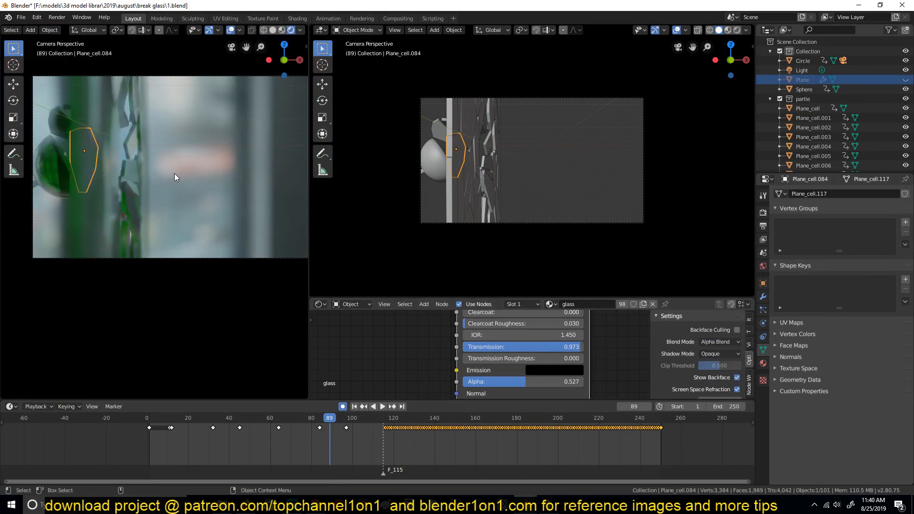
{"action": "scroll", "coordinate": [84, 152], "scroll_direction": "up", "scroll_amount": 5}
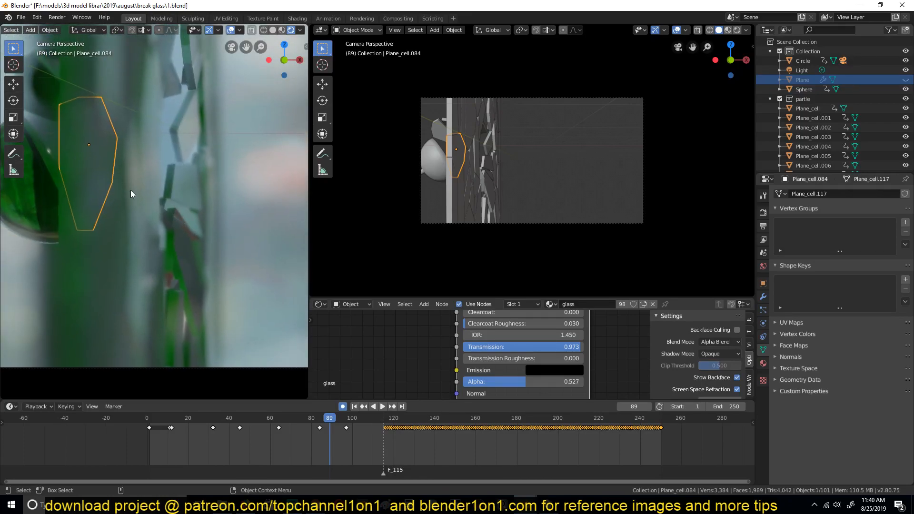
{"action": "scroll", "coordinate": [105, 157], "scroll_direction": "down", "scroll_amount": 1}
{"action": "scroll", "coordinate": [79, 185], "scroll_direction": "down", "scroll_amount": 1}
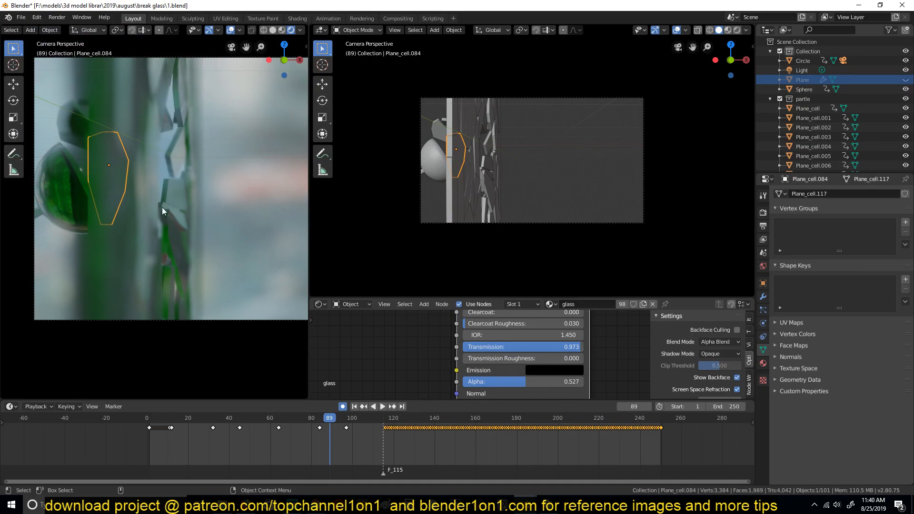
- Turn off Show Backface for the glass material
{"action": "scroll", "coordinate": [736, 358], "scroll_direction": "down", "scroll_amount": 2}
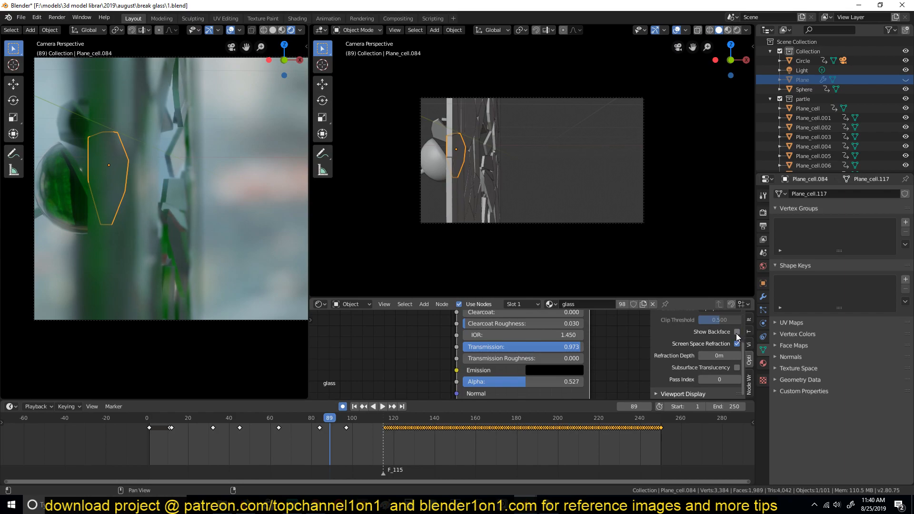
{"action": "scroll", "coordinate": [733, 335], "scroll_direction": "up", "scroll_amount": 2}
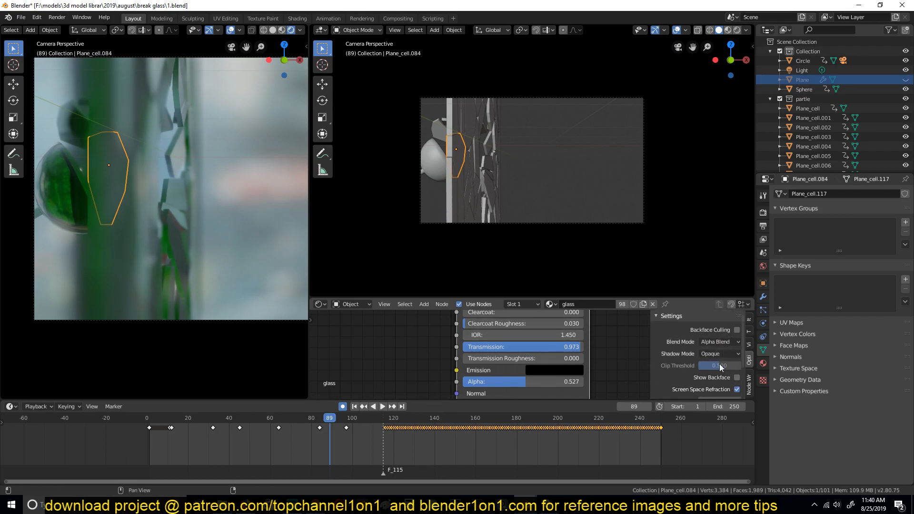
- Try the Alpha Hashed blend mode on the glass material, then return it to Alpha Blend
{"action": "left_click", "coordinate": [714, 342]}
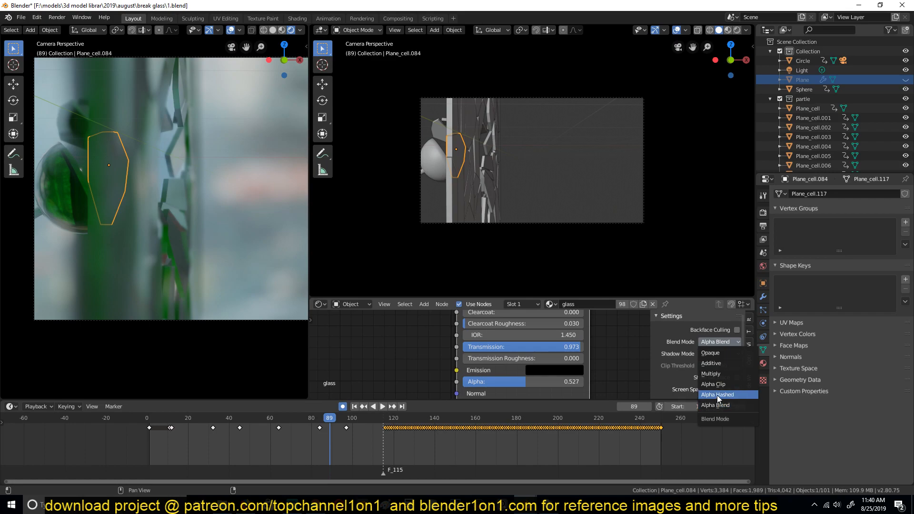
{"action": "left_click", "coordinate": [717, 396]}
{"action": "scroll", "coordinate": [249, 258], "scroll_direction": "down", "scroll_amount": 1}
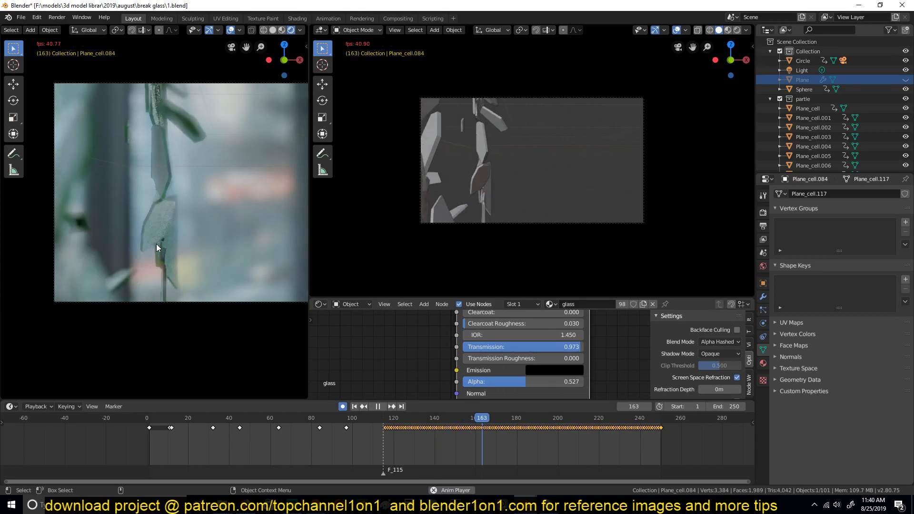
{"action": "left_click", "coordinate": [736, 342]}
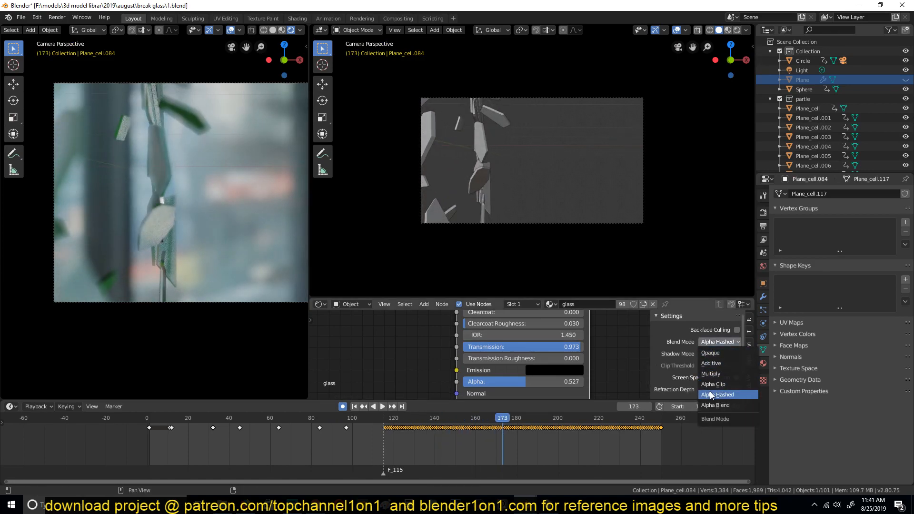
{"action": "left_click", "coordinate": [718, 405]}
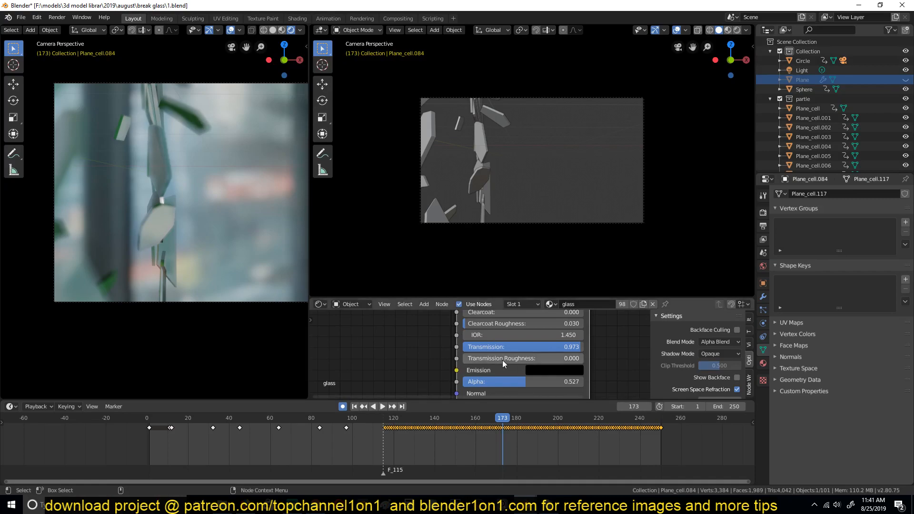
- Set the glass material's Alpha to 0.359 and its Roughness to 0.000 in the shader node
{"action": "left_click_drag", "start_coordinate": [517, 382], "coordinate": [490, 382]}
{"action": "scroll", "coordinate": [537, 360], "scroll_direction": "down", "scroll_amount": 4}
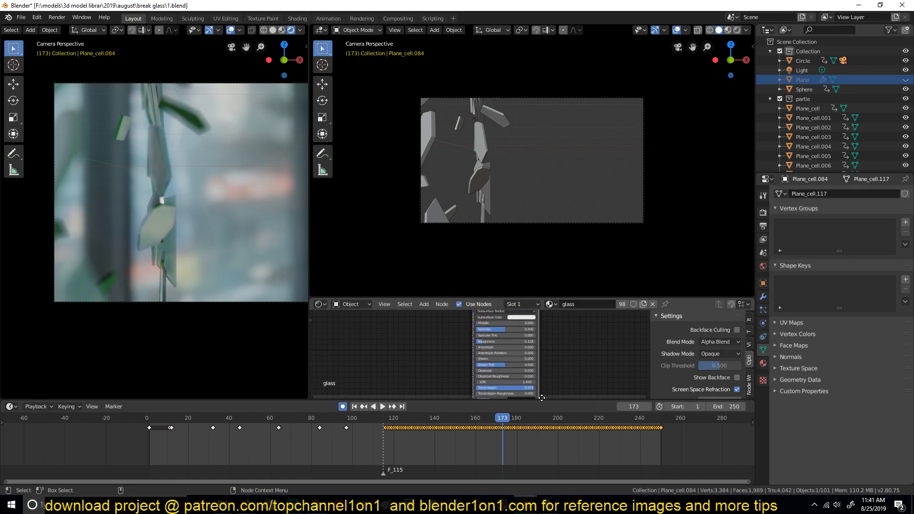
{"action": "scroll", "coordinate": [544, 333], "scroll_direction": "up", "scroll_amount": 4}
{"action": "left_click_drag", "start_coordinate": [498, 349], "coordinate": [495, 350]}
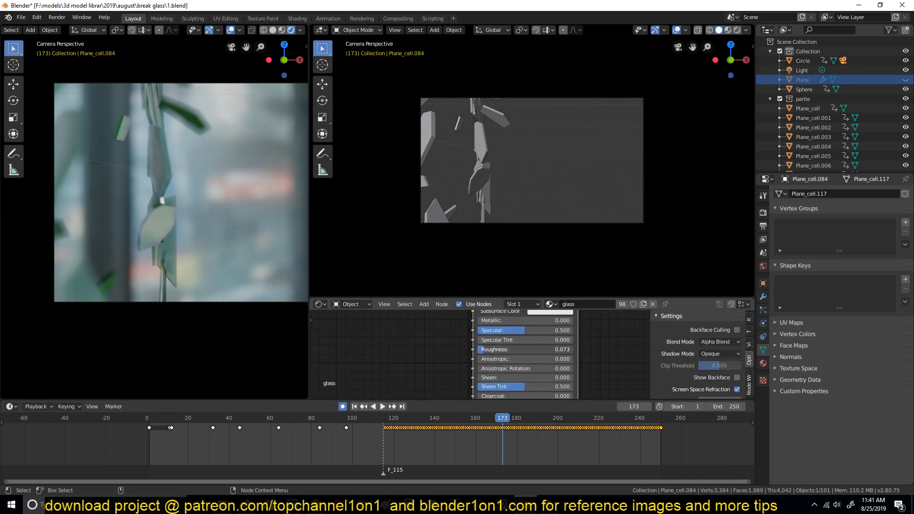
- Select the scene light and move it about -10.09 m along the global Y axis
{"action": "middle_click_drag", "start_coordinate": [498, 155], "coordinate": [467, 204]}
{"action": "scroll", "coordinate": [467, 204], "scroll_direction": "down", "scroll_amount": 5}
{"action": "left_click", "coordinate": [601, 58]}
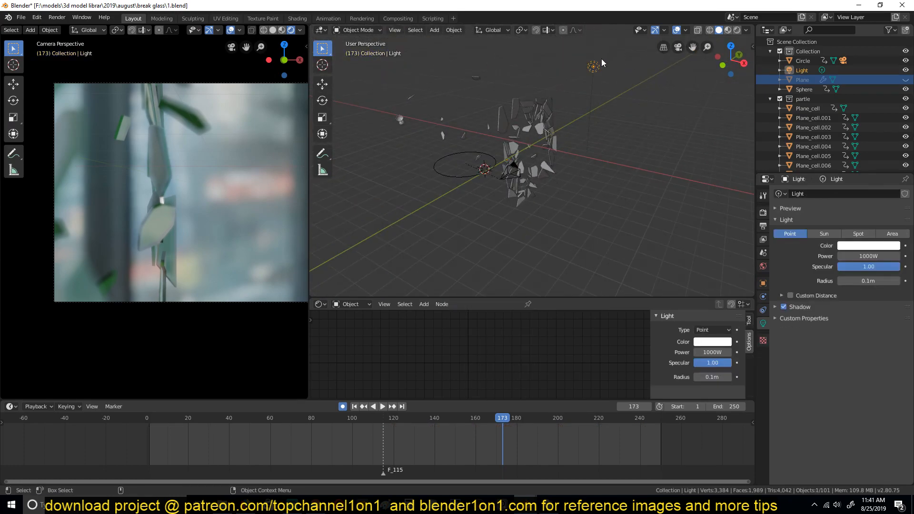
{"action": "key", "text": "g"}
{"action": "key", "text": "y"}
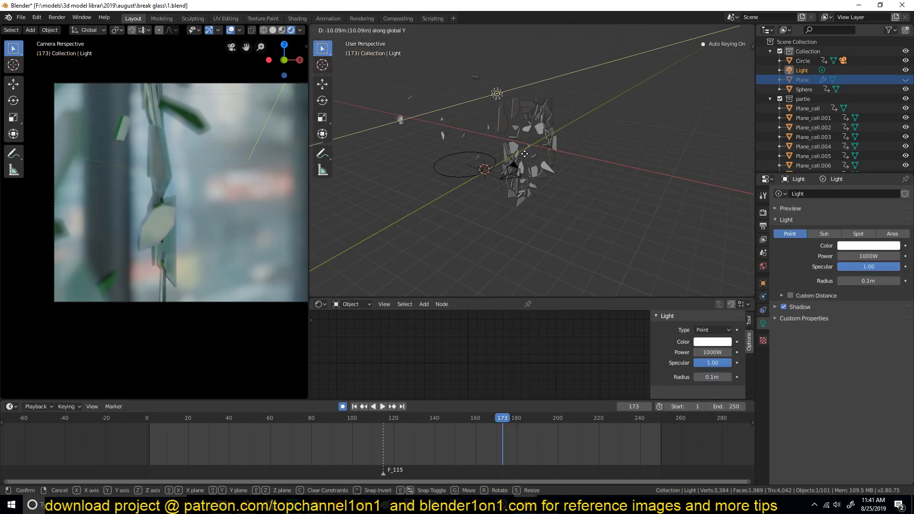
{"action": "left_click", "coordinate": [525, 154]}
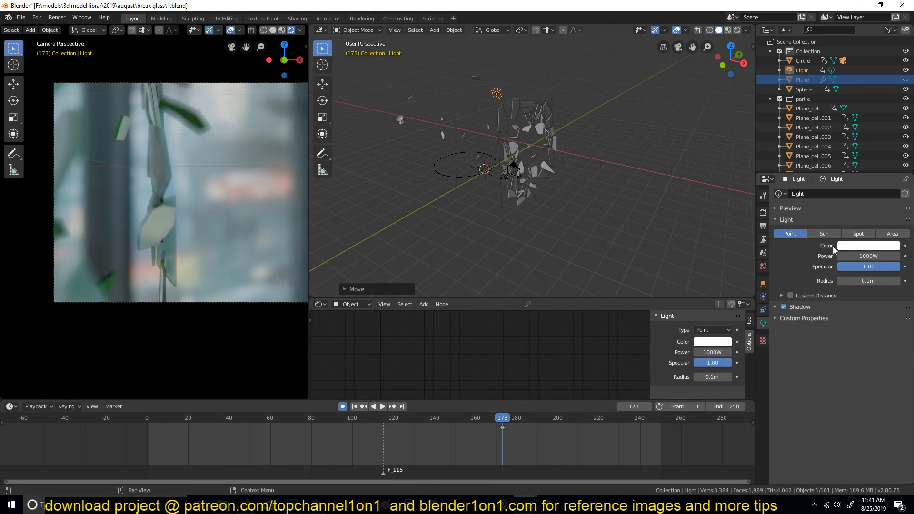
- Change the light to an Area light with a Square shape and a size of 1 m
{"action": "left_click", "coordinate": [892, 235]}
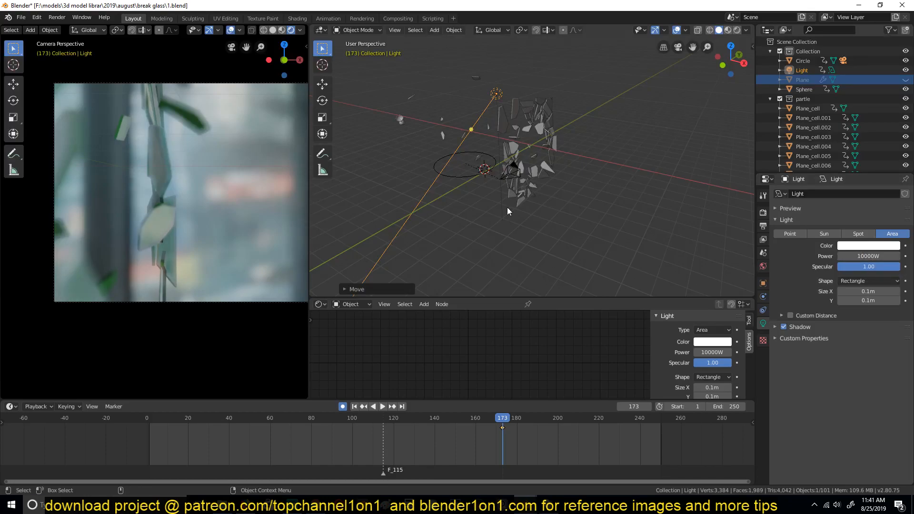
{"action": "left_click", "coordinate": [883, 285]}
{"action": "left_click", "coordinate": [859, 291]}
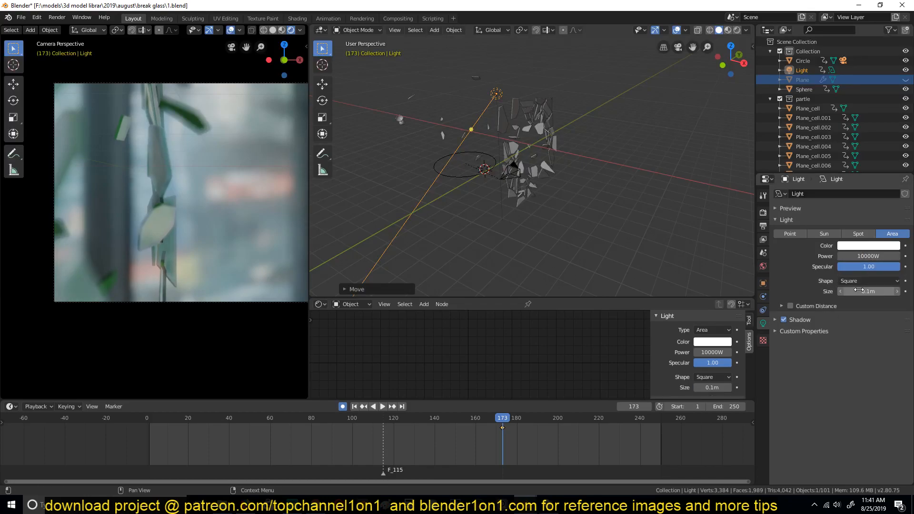
- In the top view, rotate the area light and move it about 8 m, mostly along Y, to beside the glass shards
{"action": "key", "text": "KP_7"}
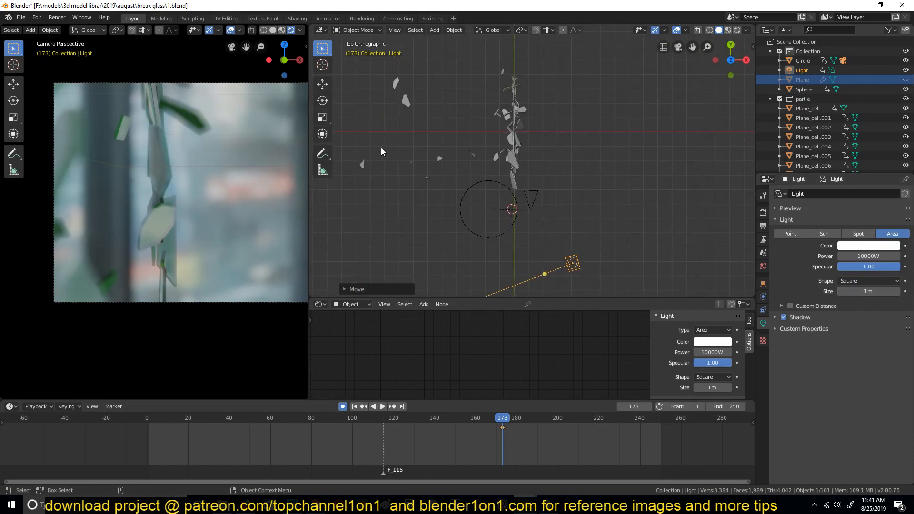
{"action": "key", "text": "r"}
{"action": "left_click", "coordinate": [579, 195]}
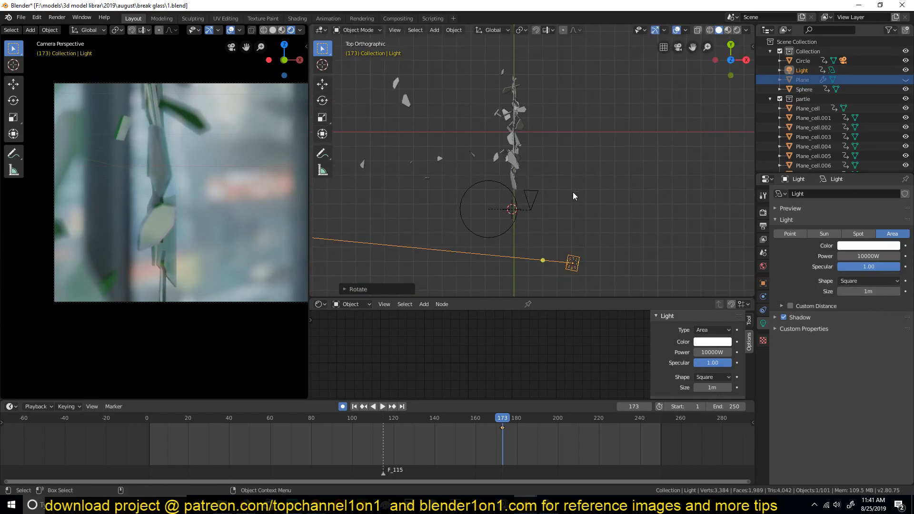
{"action": "key", "text": "g"}
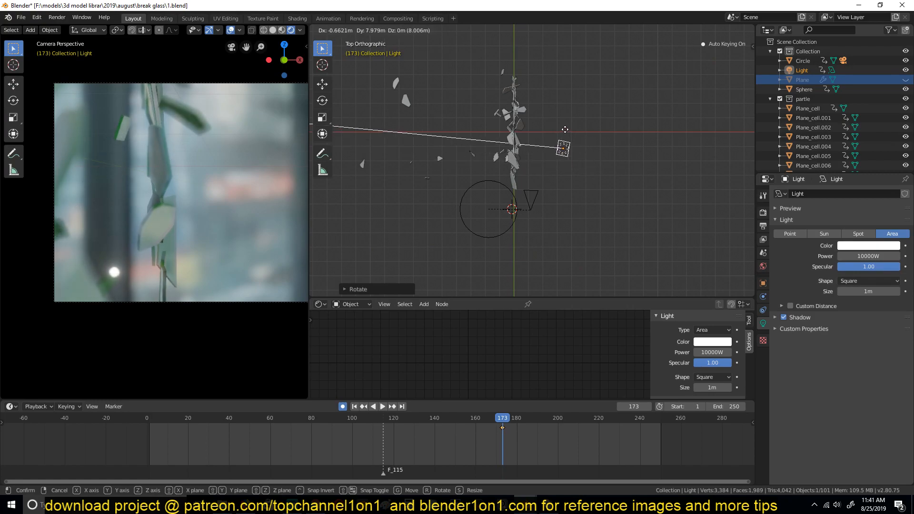
{"action": "left_click", "coordinate": [569, 134]}
- Lower the area light about 2.5 m along the global Z axis
{"action": "middle_click_drag", "start_coordinate": [568, 133], "coordinate": [480, 81]}
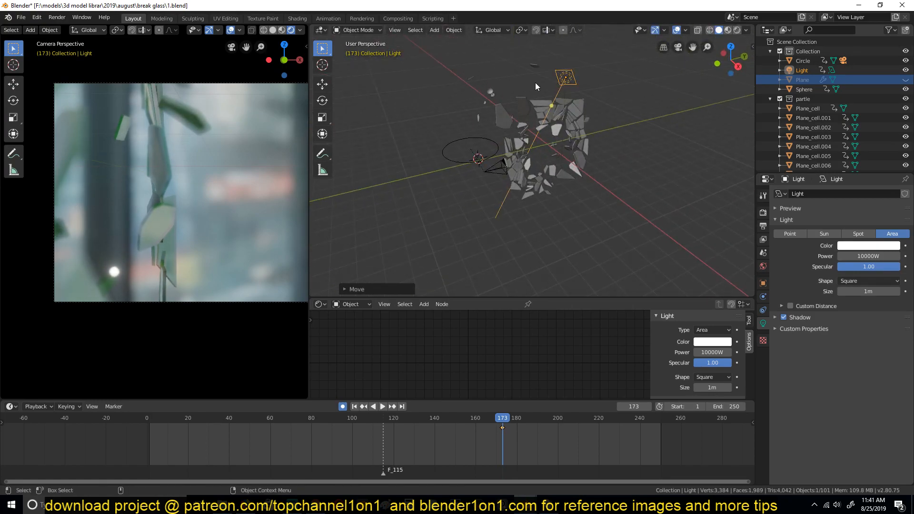
{"action": "key", "text": "g"}
{"action": "key", "text": "z"}
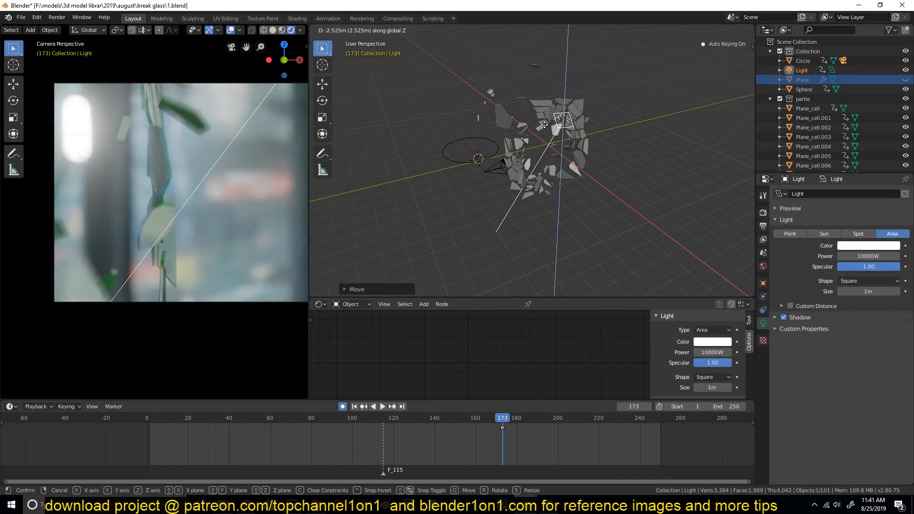
{"action": "left_click", "coordinate": [545, 125]}
- Play the animation from frame 0 to examine how the area light affects the breaking glass
{"action": "left_click", "coordinate": [147, 417]}
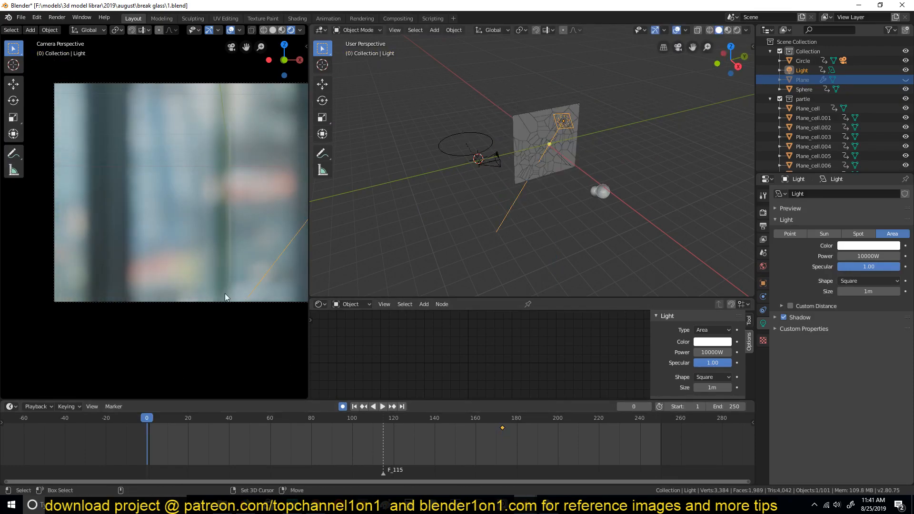
{"action": "key", "text": "space"}
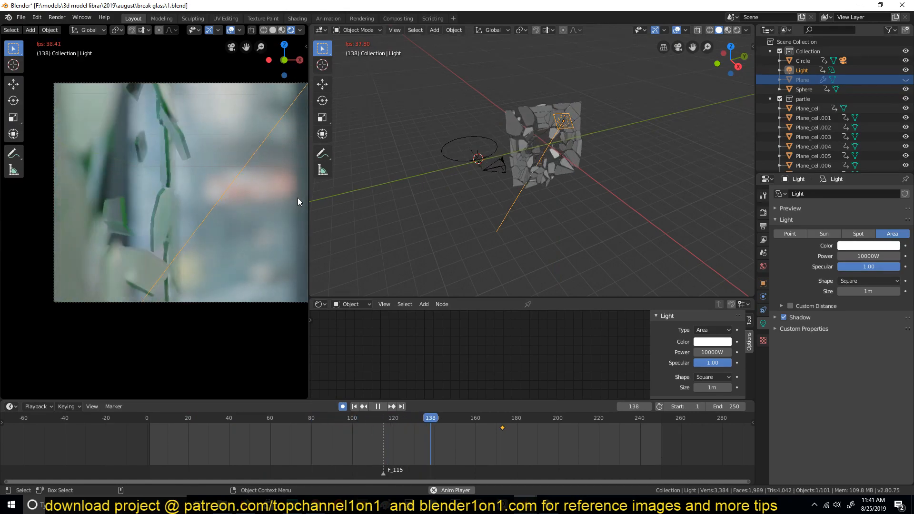
{"action": "key", "text": "space"}
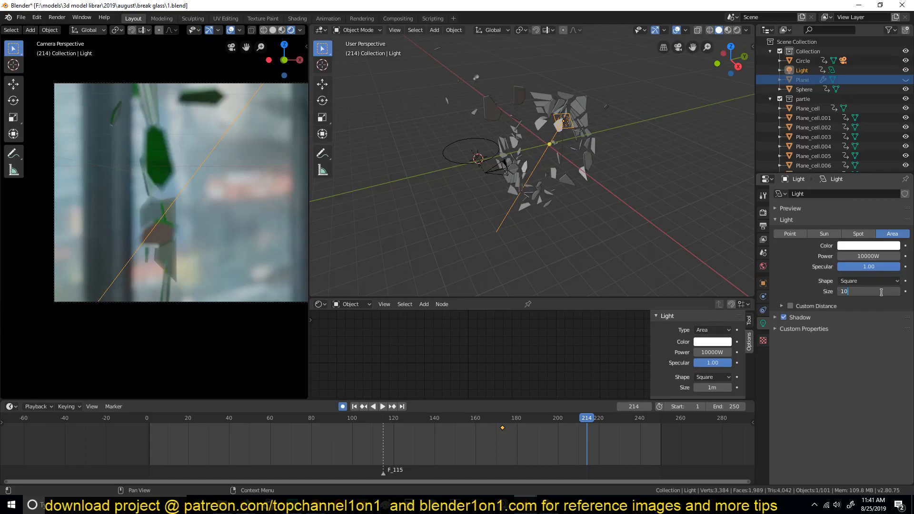
- Set the area light's size to 10 m
{"action": "type", "text": "0"}
{"action": "key", "text": "Return"}
{"action": "key", "text": "r"}
{"action": "key", "text": "r"}
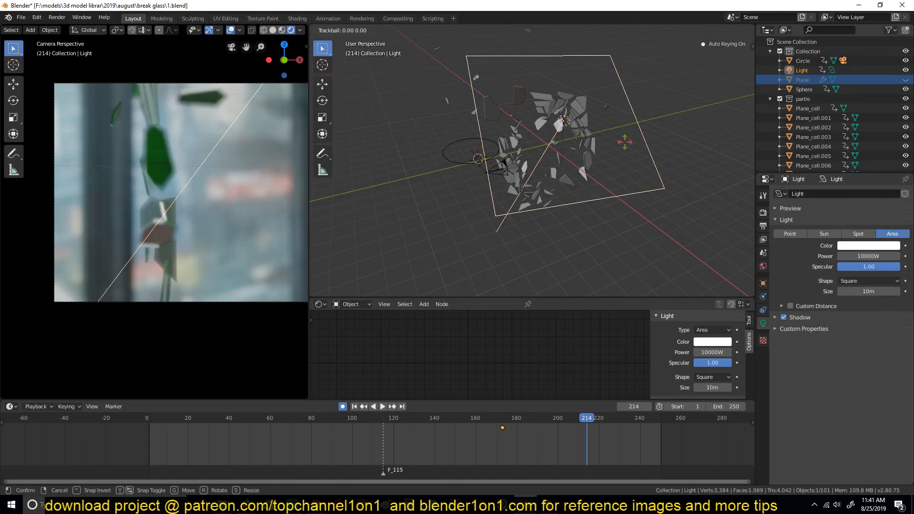
{"action": "key", "text": "x"}
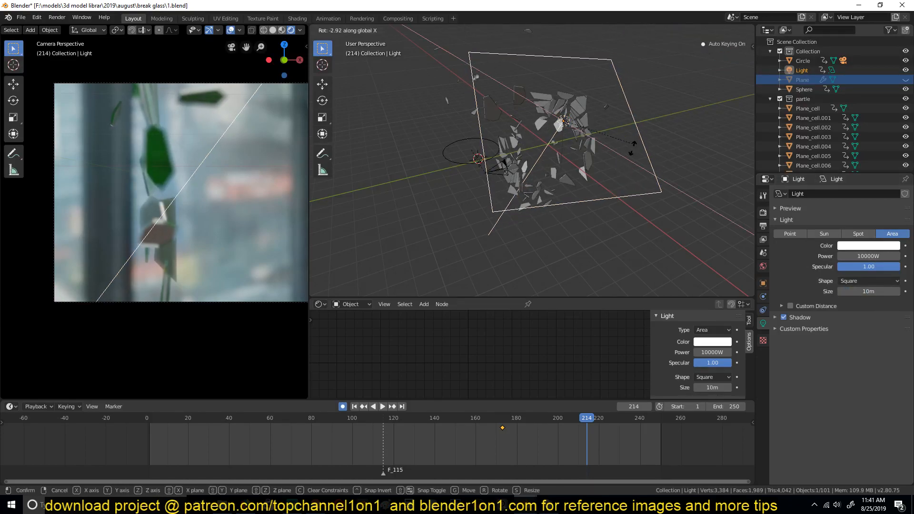
{"action": "key", "text": "Escape"}
- Clear the area light's rotation and reorient it around the X and Z axes, turning it about -66 degrees around Z
{"action": "key", "text": "alt+r"}
{"action": "key", "text": "r"}
{"action": "key", "text": "x"}
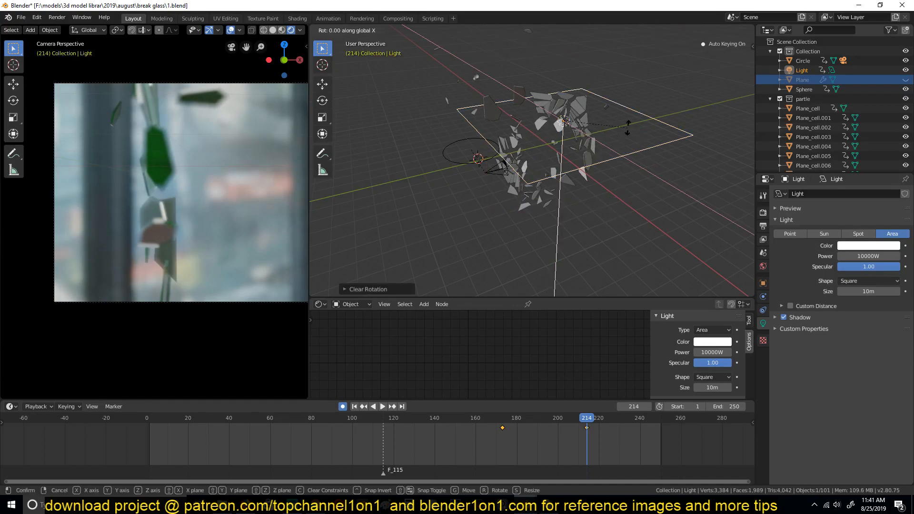
{"action": "left_click", "coordinate": [599, 242]}
{"action": "key", "text": "r"}
{"action": "key", "text": "z"}
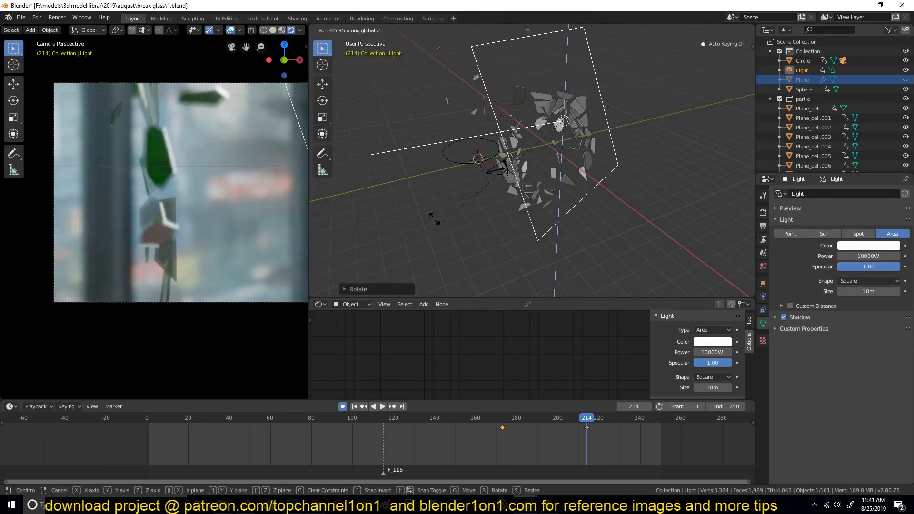
{"action": "key", "text": "Escape"}
- Shift the area light slightly along the global X axis and play the animation to preview the shattering glass
{"action": "key", "text": "g"}
{"action": "key", "text": "x"}
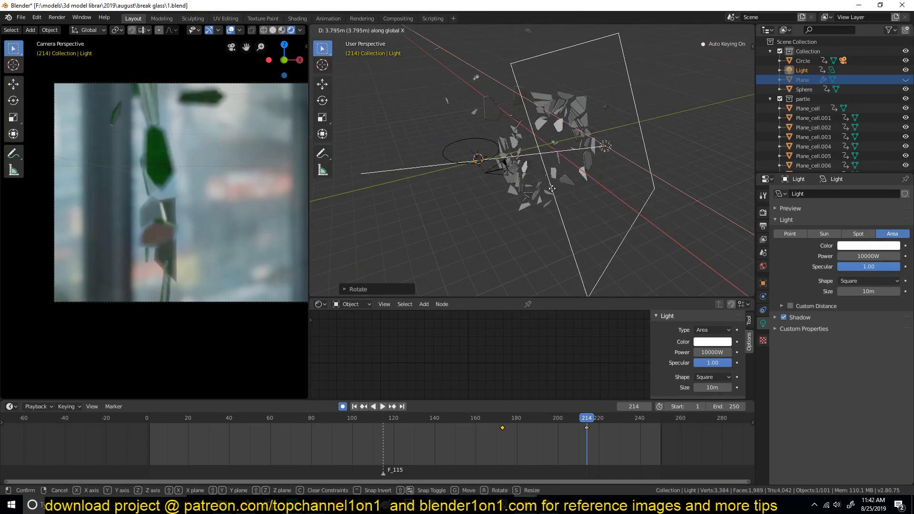
{"action": "left_click", "coordinate": [533, 166]}
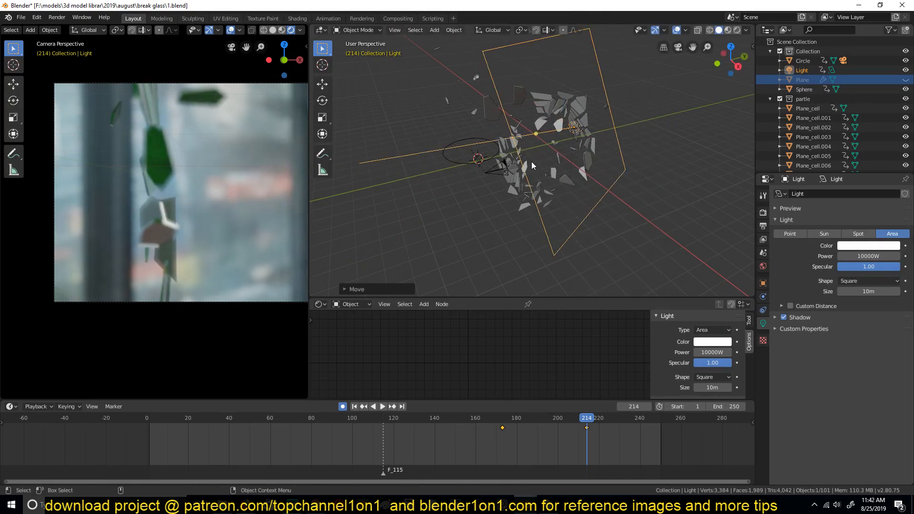
{"action": "key", "text": "space"}
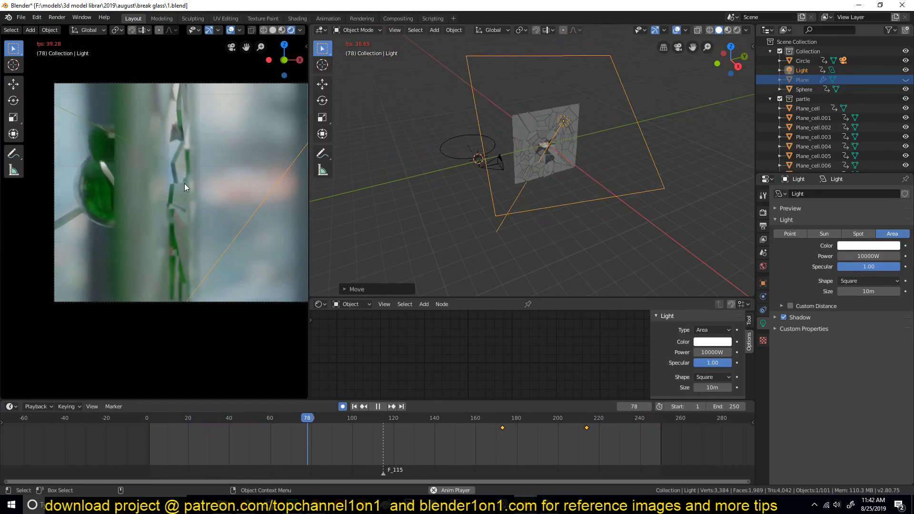
{"action": "key", "text": "space"}
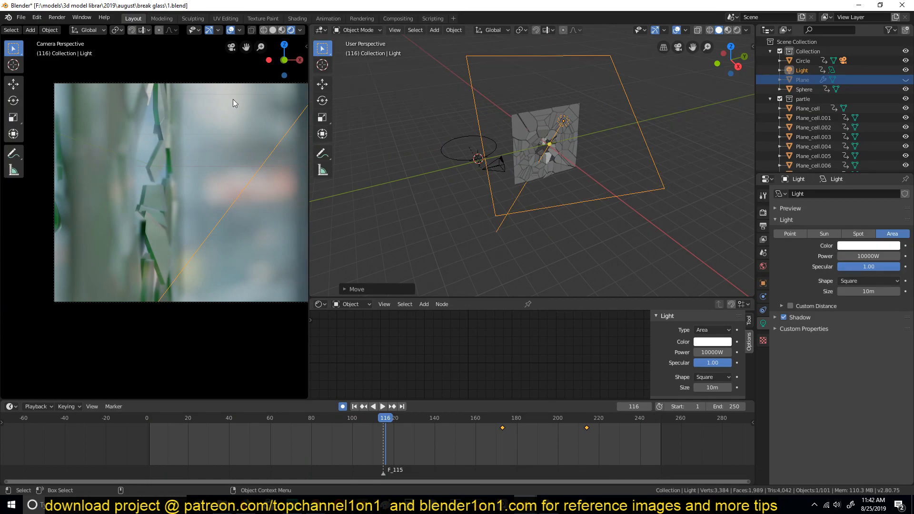
- Remove the Sphere as the camera's Depth of Field focus object and set the Focus Distance to 6 m
{"action": "left_click", "coordinate": [244, 84]}
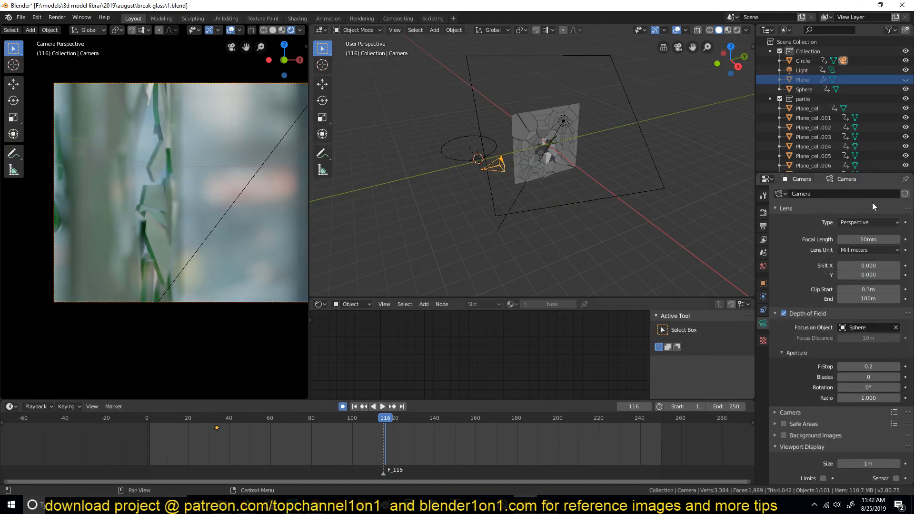
{"action": "left_click", "coordinate": [896, 330]}
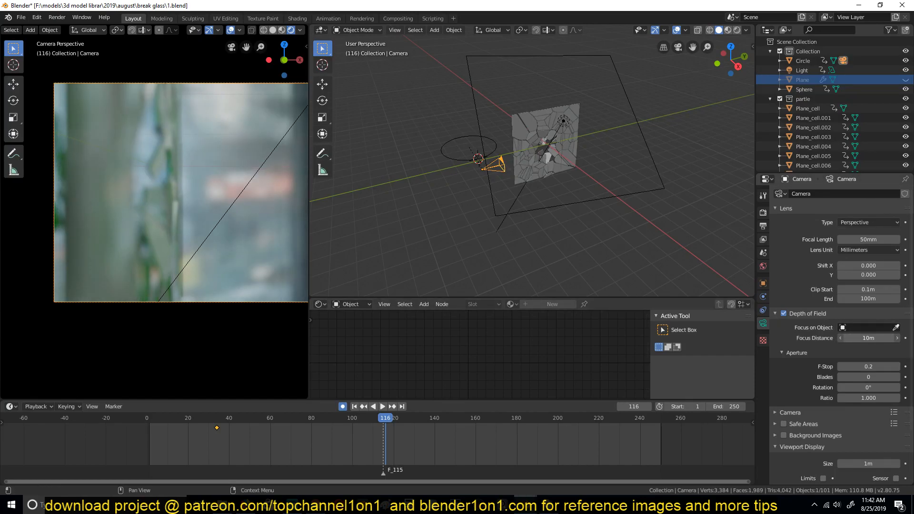
{"action": "mouse_move", "coordinate": [869, 338]}
{"action": "left_mouse_down"}
{"action": "mouse_move", "coordinate": [852, 338]}
{"action": "mouse_move", "coordinate": [867, 338]}
{"action": "left_mouse_up"}
{"action": "scroll", "coordinate": [161, 213], "scroll_direction": "up", "scroll_amount": 4}
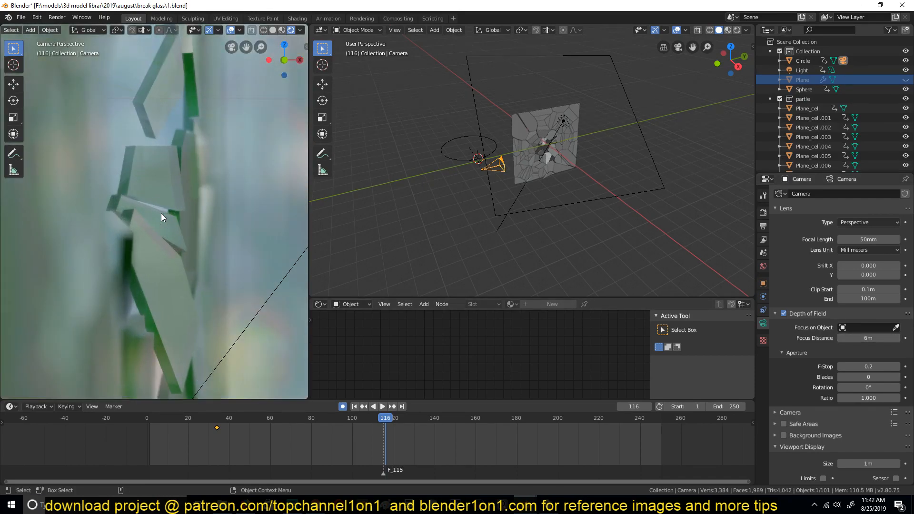
- Select a glass shard near the hole's edge and set the glass material's Transmission to 0.986
{"action": "scroll", "coordinate": [579, 145], "scroll_direction": "up", "scroll_amount": 5}
{"action": "left_click", "coordinate": [517, 131]}
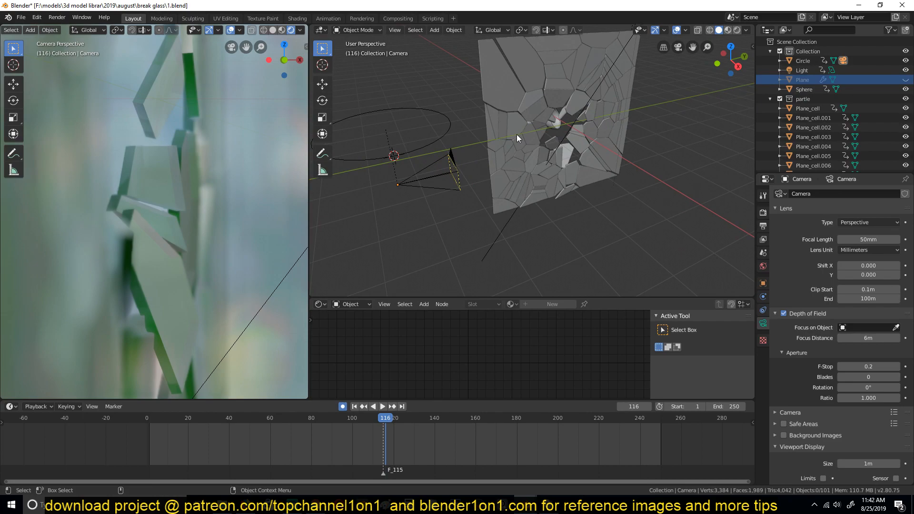
{"action": "scroll", "coordinate": [602, 372], "scroll_direction": "down", "scroll_amount": 4}
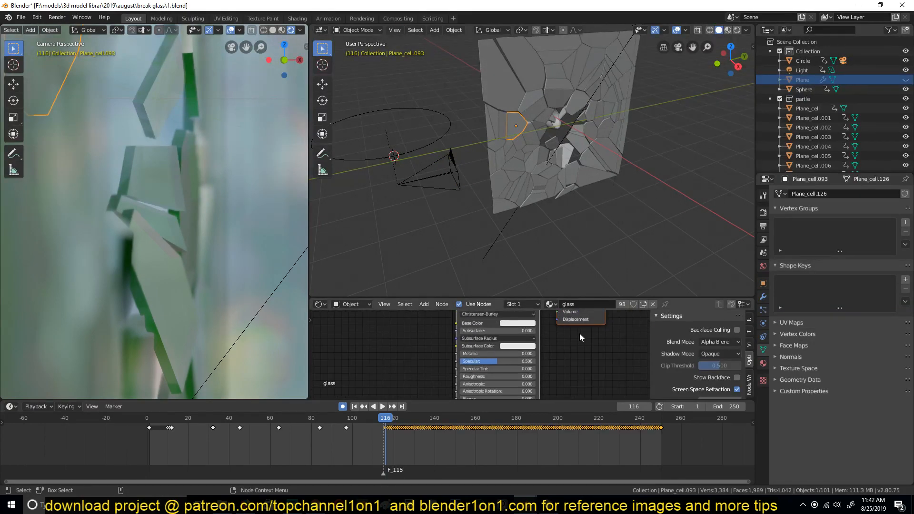
{"action": "scroll", "coordinate": [596, 320], "scroll_direction": "up", "scroll_amount": 5}
{"action": "mouse_move", "coordinate": [595, 320]}
{"action": "middle_mouse_down"}
{"action": "mouse_move", "coordinate": [587, 357]}
{"action": "mouse_move", "coordinate": [590, 331]}
{"action": "middle_mouse_up"}
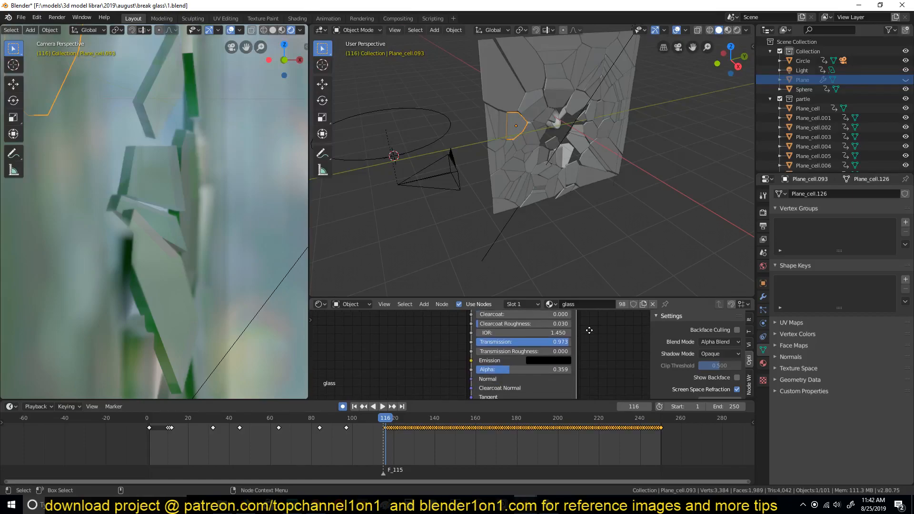
{"action": "left_click_drag", "start_coordinate": [559, 342], "coordinate": [571, 342]}
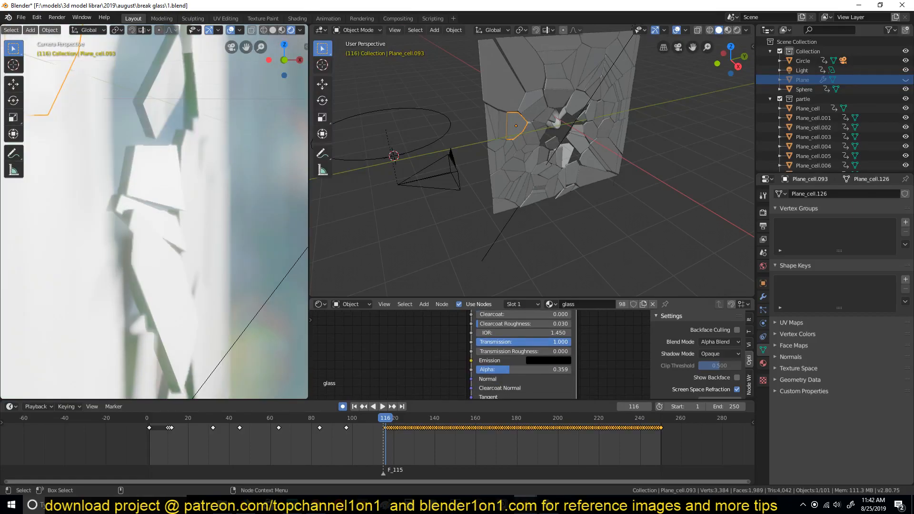
{"action": "scroll", "coordinate": [518, 181], "scroll_direction": "down", "scroll_amount": 1}
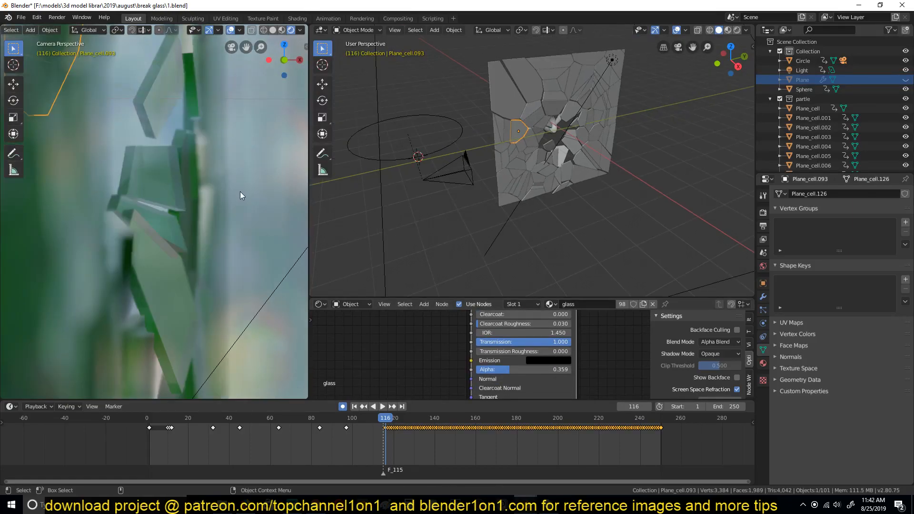
{"action": "scroll", "coordinate": [240, 191], "scroll_direction": "down", "scroll_amount": 2}
{"action": "scroll", "coordinate": [477, 353], "scroll_direction": "up", "scroll_amount": 2}
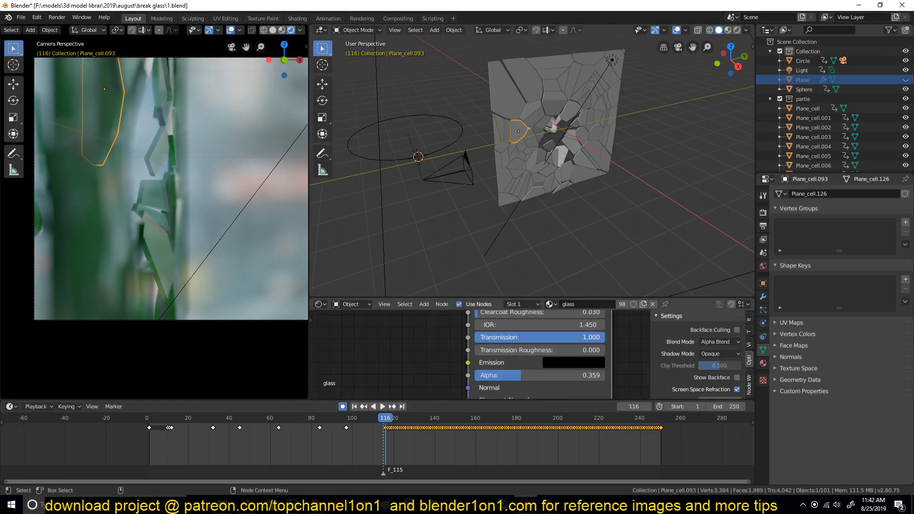
{"action": "left_click_drag", "start_coordinate": [572, 338], "coordinate": [570, 337]}
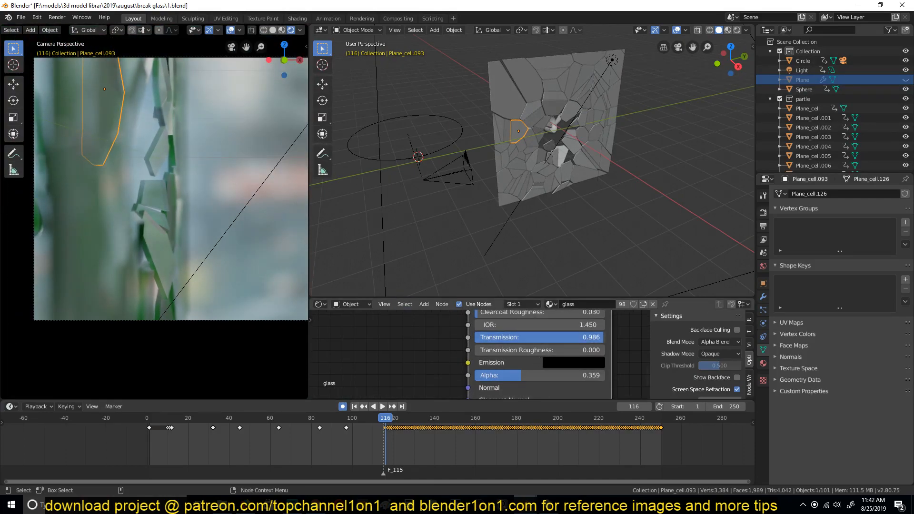
- Set the glass material's Alpha to 0.536 and deselect the shard
{"action": "mouse_move", "coordinate": [600, 373]}
{"action": "left_mouse_down"}
{"action": "mouse_move", "coordinate": [646, 373]}
{"action": "mouse_move", "coordinate": [618, 373]}
{"action": "left_mouse_up"}
{"action": "scroll", "coordinate": [516, 165], "scroll_direction": "down", "scroll_amount": 4}
{"action": "key", "text": "alt+a"}
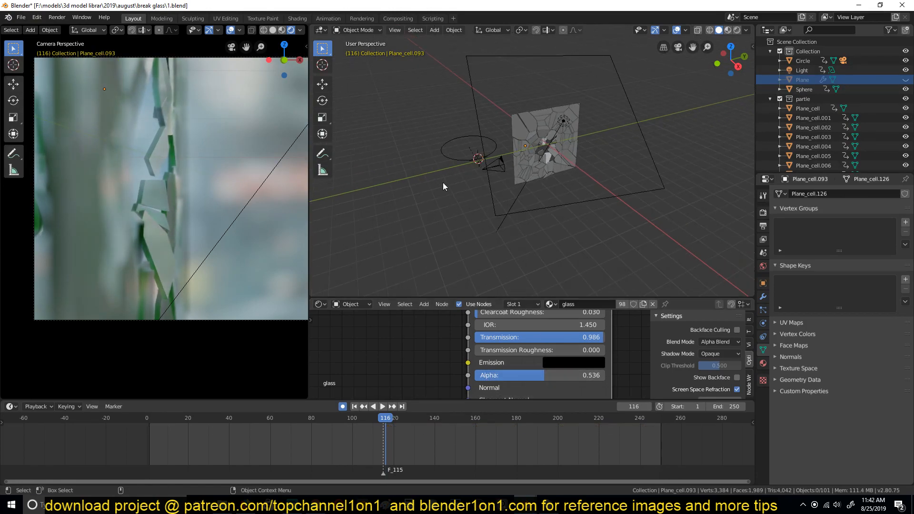
- Play the animation from frame 1 and examine the shattering glass through the camera and from an angled view
{"action": "middle_click_drag", "start_coordinate": [457, 185], "coordinate": [429, 195]}
{"action": "left_click", "coordinate": [150, 421]}
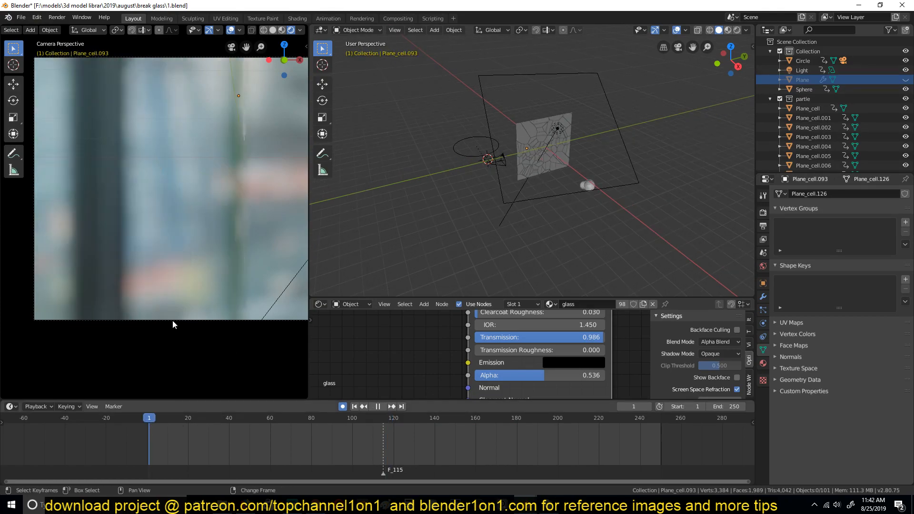
{"action": "scroll", "coordinate": [188, 189], "scroll_direction": "down", "scroll_amount": 3}
{"action": "key", "text": "space"}
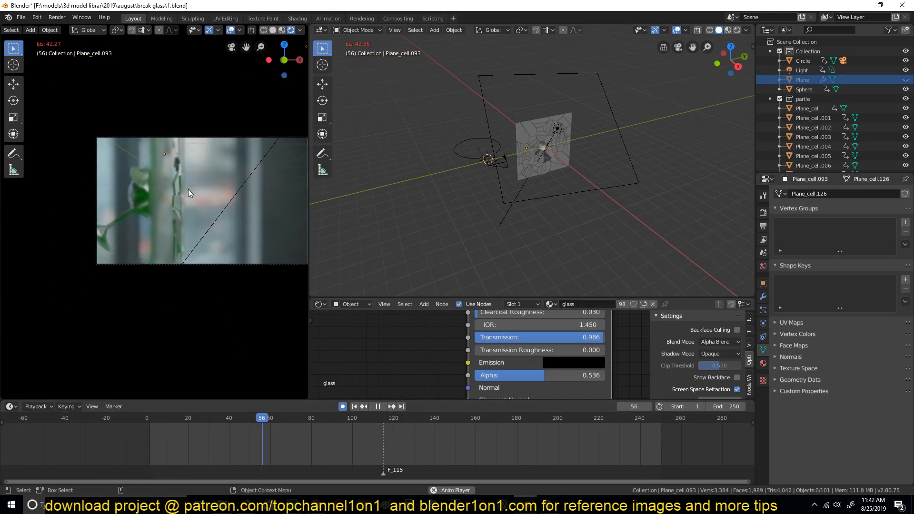
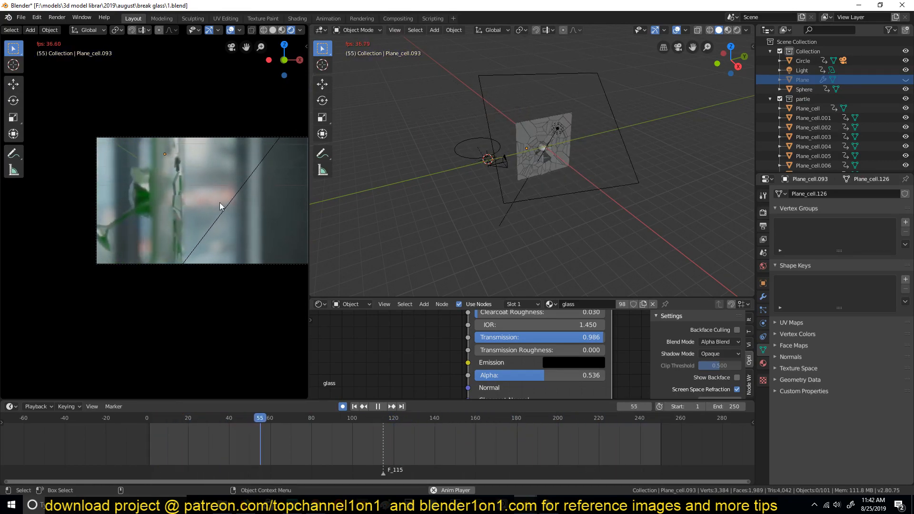
{"action": "middle_click_drag", "start_coordinate": [193, 212], "coordinate": [92, 222]}
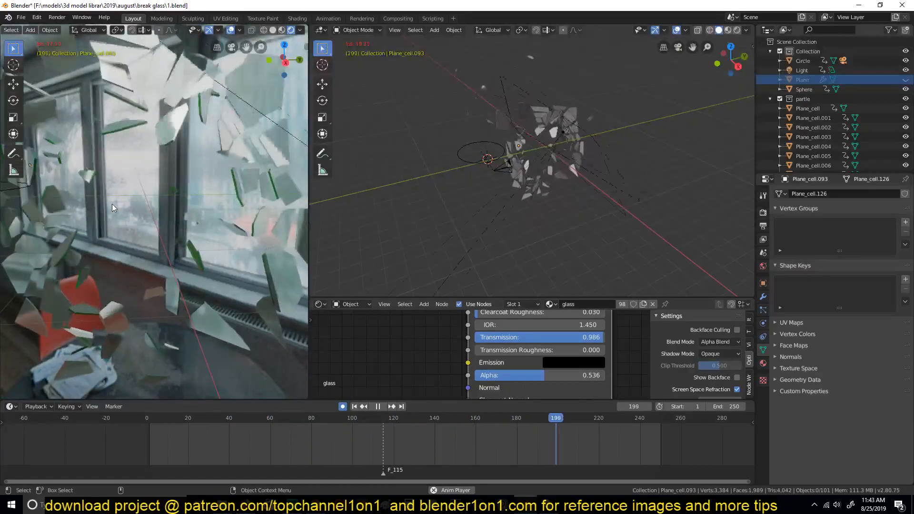
{"action": "key", "text": "space"}
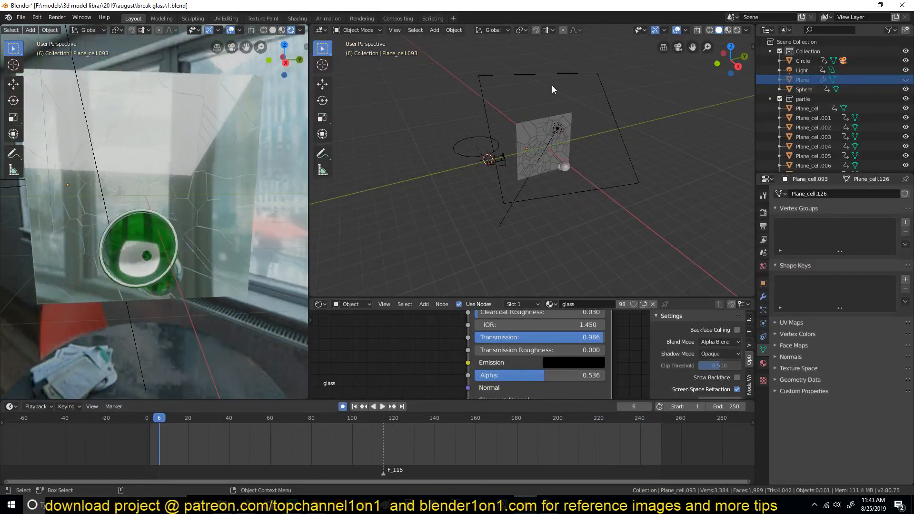
- Select the area light and delete its earlier keyframe, between frames 160 and 180
{"action": "left_click", "coordinate": [548, 86]}
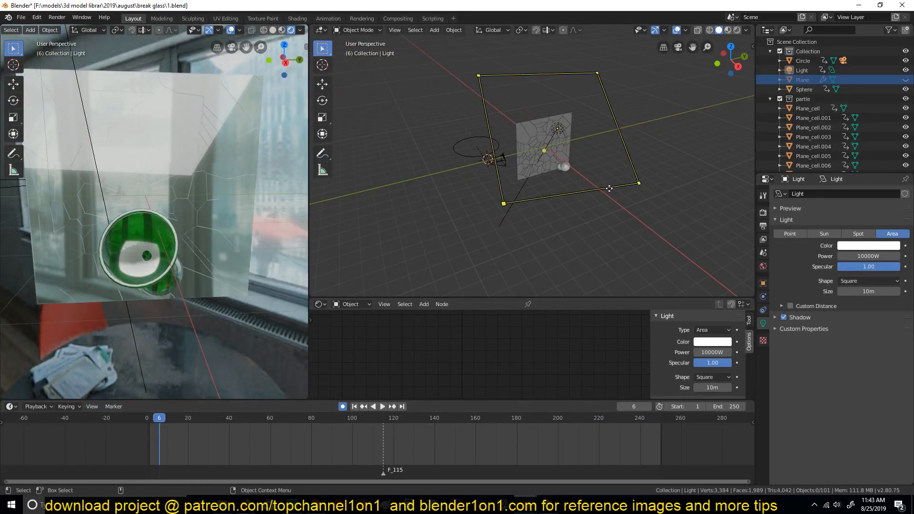
{"action": "left_click", "coordinate": [558, 131]}
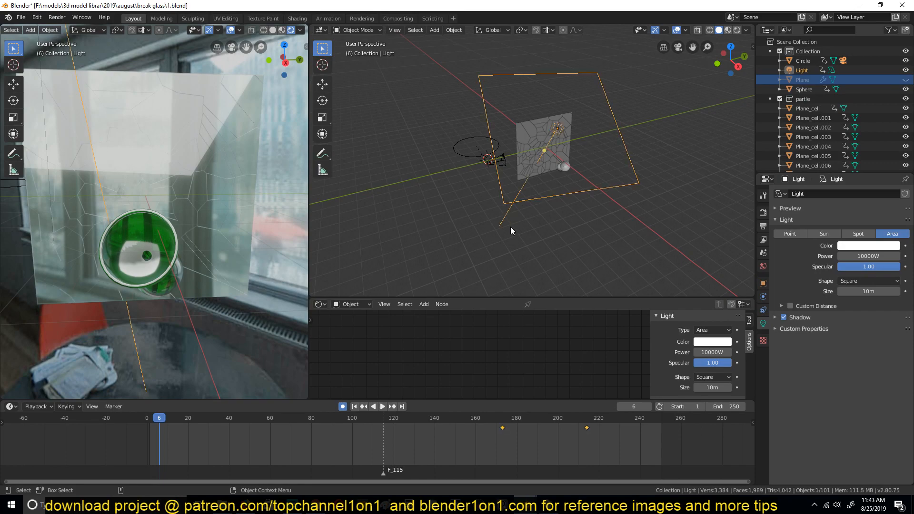
{"action": "key", "text": "x"}
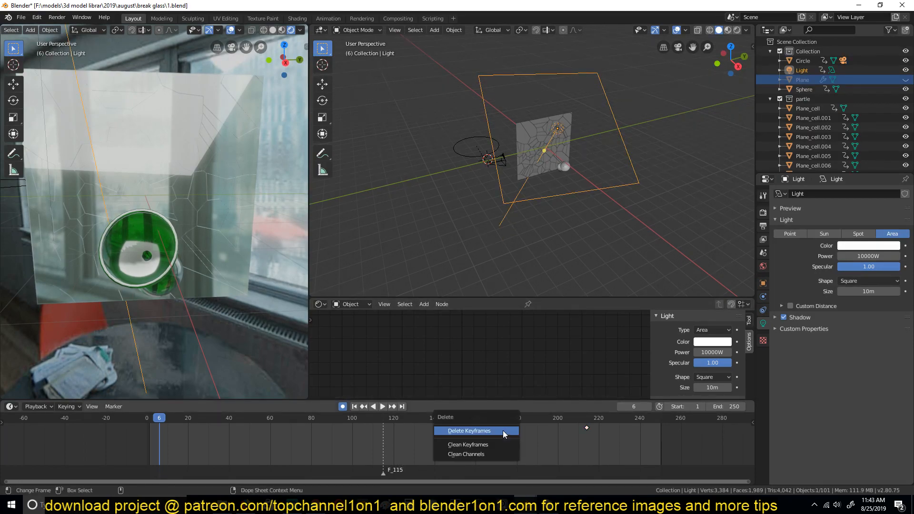
{"action": "left_click", "coordinate": [503, 431]}
- Play the animation and examine the relit glass from an angled view and through the camera
{"action": "left_click", "coordinate": [384, 408]}
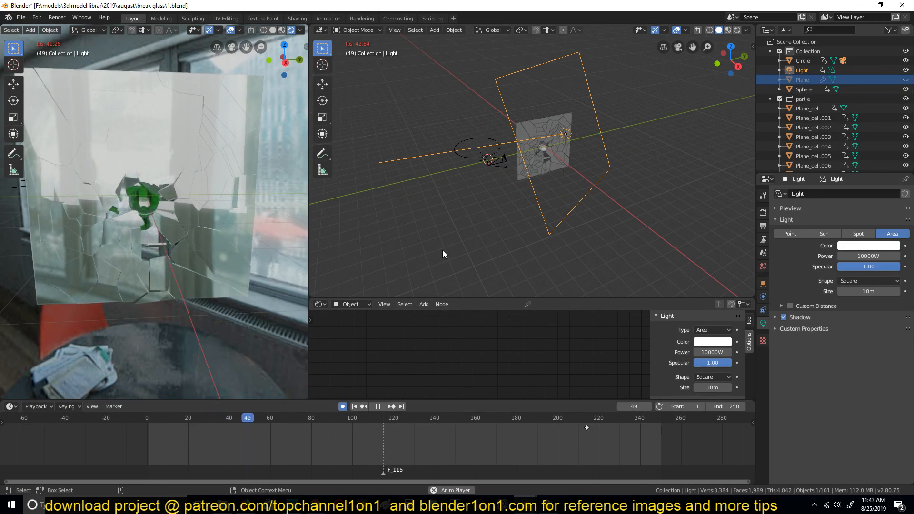
{"action": "middle_click_drag", "start_coordinate": [224, 200], "coordinate": [265, 203]}
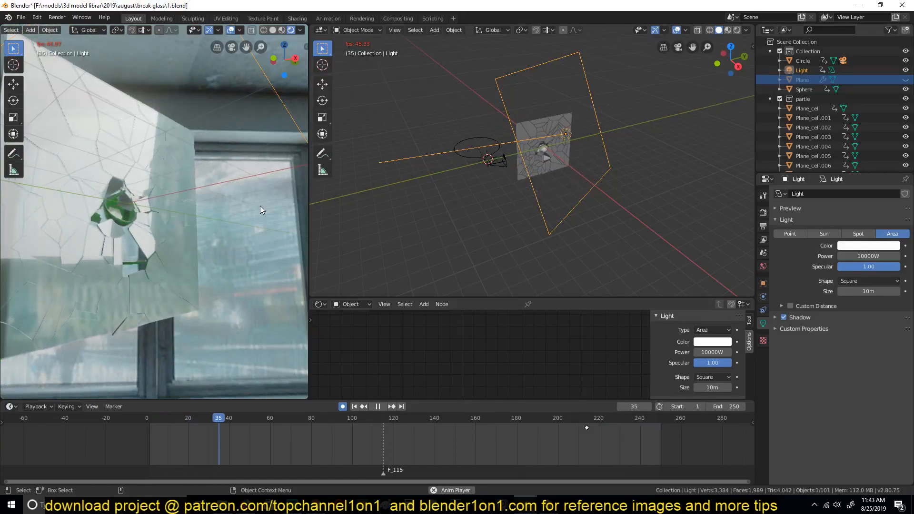
{"action": "key", "text": "KP_0"}
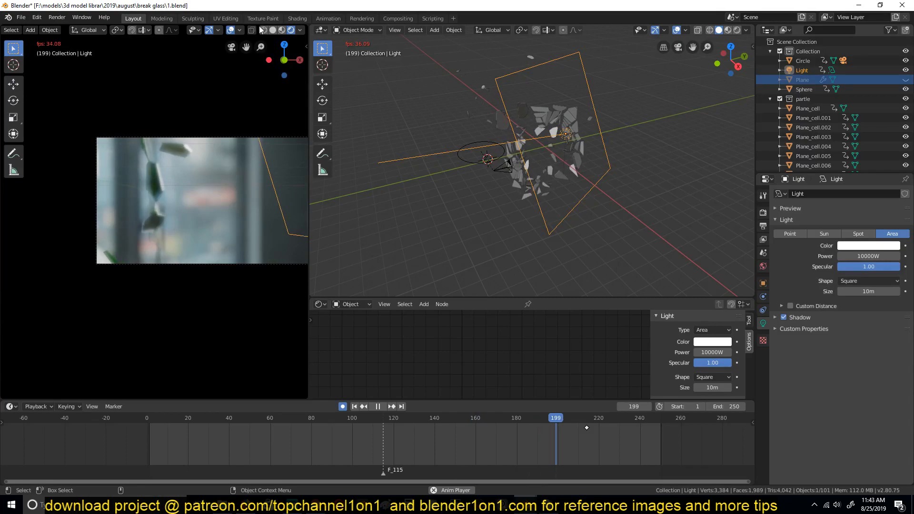
{"action": "middle_click_drag", "start_coordinate": [286, 155], "coordinate": [256, 156], "text": "shift"}
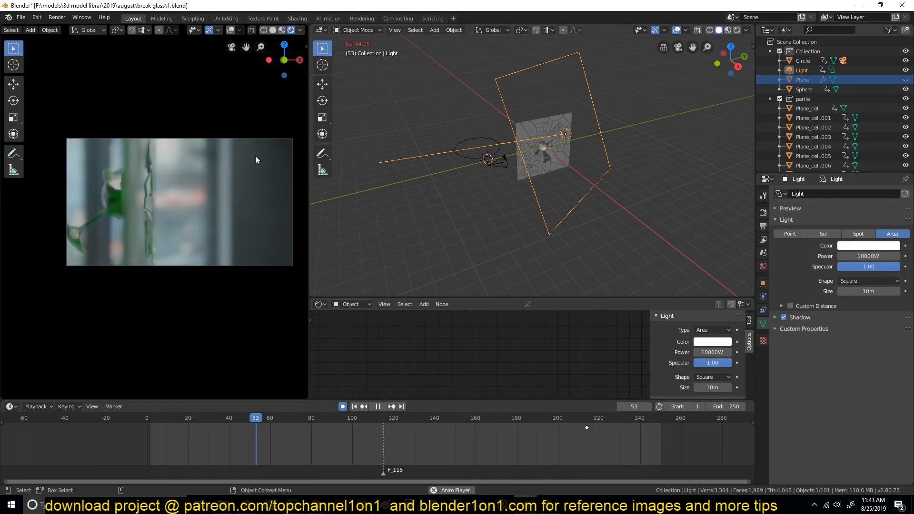
{"action": "key", "text": "space"}
- Select the camera and set its Depth of Field aperture to 3 Blades with a Rotation of 0.1°
{"action": "left_click", "coordinate": [497, 167]}
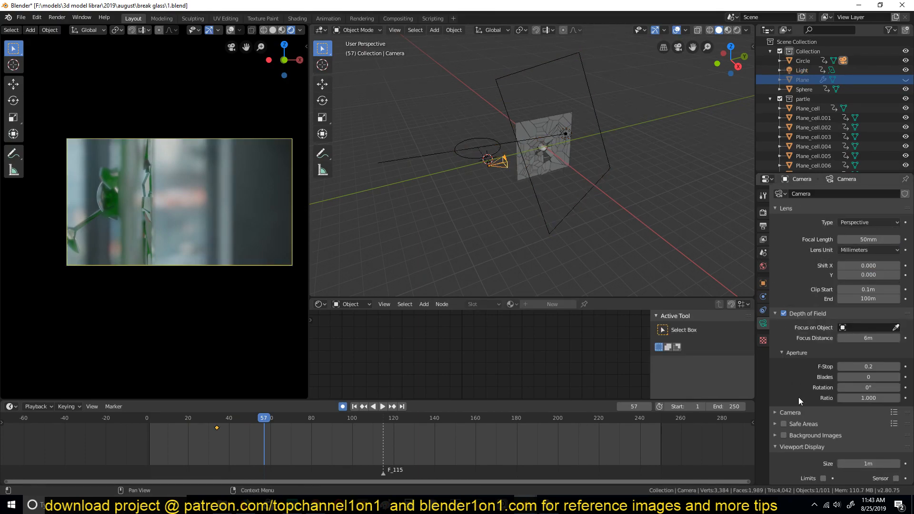
{"action": "scroll", "coordinate": [803, 396], "scroll_direction": "down", "scroll_amount": 3}
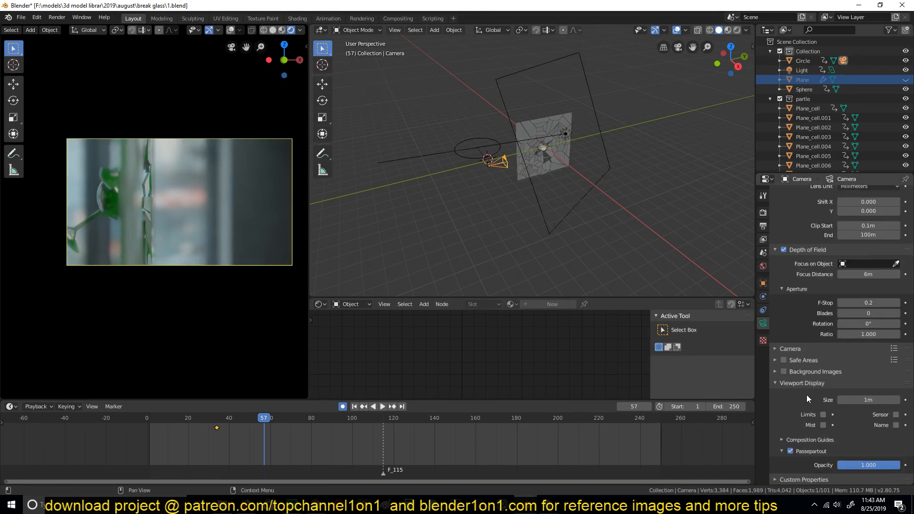
{"action": "left_click", "coordinate": [898, 314]}
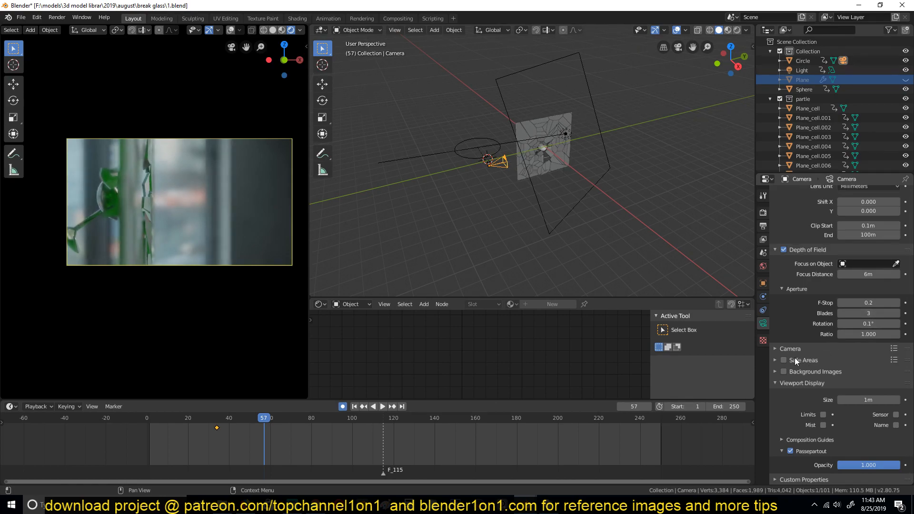
{"action": "scroll", "coordinate": [785, 368], "scroll_direction": "up", "scroll_amount": 3}
{"action": "scroll", "coordinate": [644, 239], "scroll_direction": "up", "scroll_amount": 2}
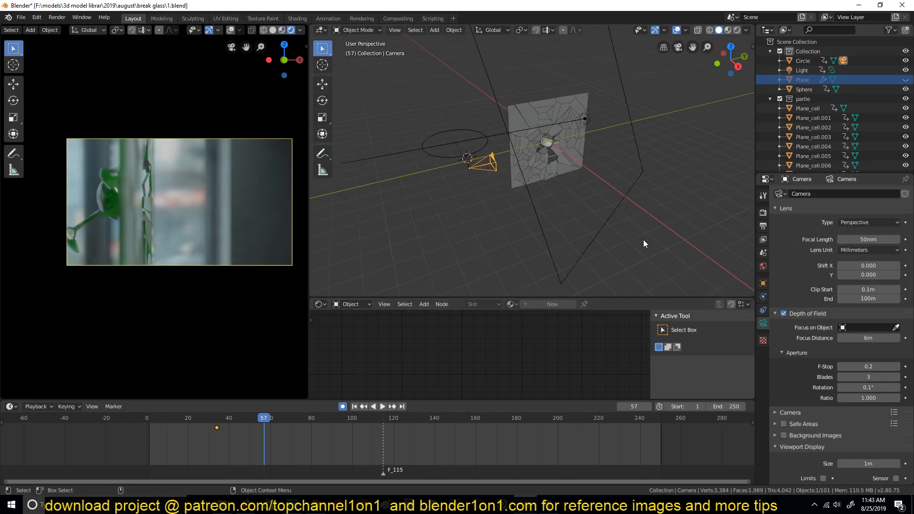
- Try World background Strength values of 2 and 3 and preview the shatter animation
{"action": "left_click", "coordinate": [764, 266]}
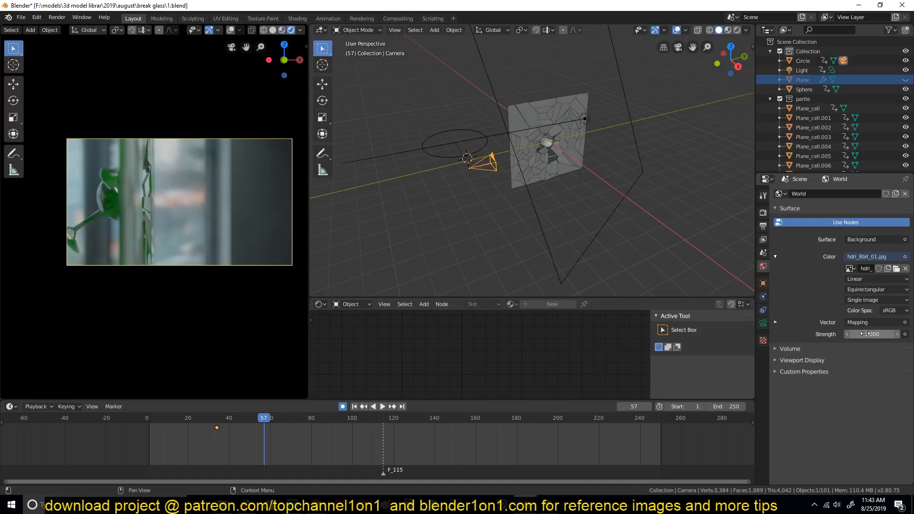
{"action": "type", "text": "2"}
{"action": "key", "text": "Return"}
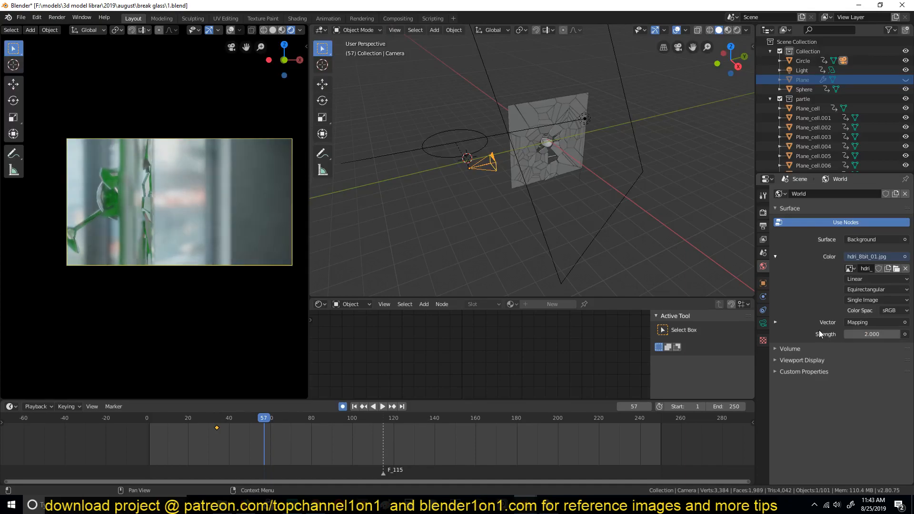
{"action": "left_click", "coordinate": [874, 334]}
{"action": "type", "text": "3"}
{"action": "key", "text": "Return"}
{"action": "key", "text": "space"}
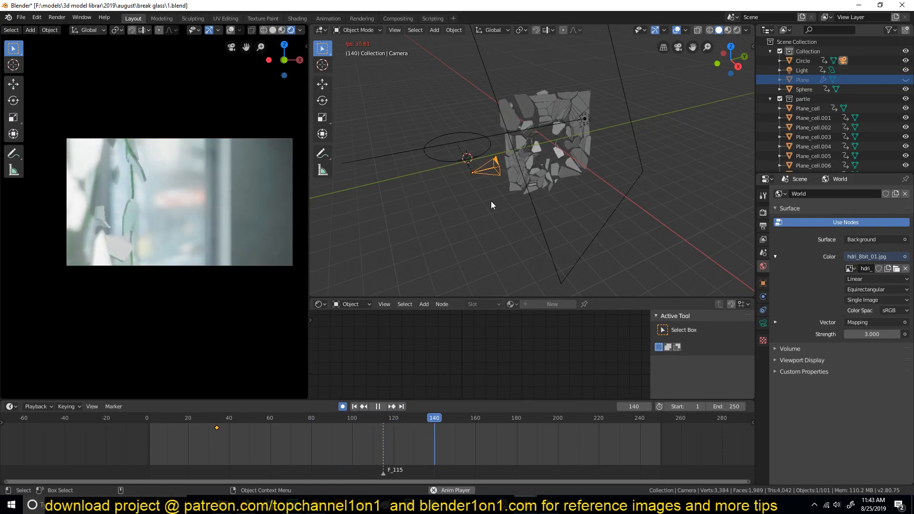
{"action": "key", "text": "space"}
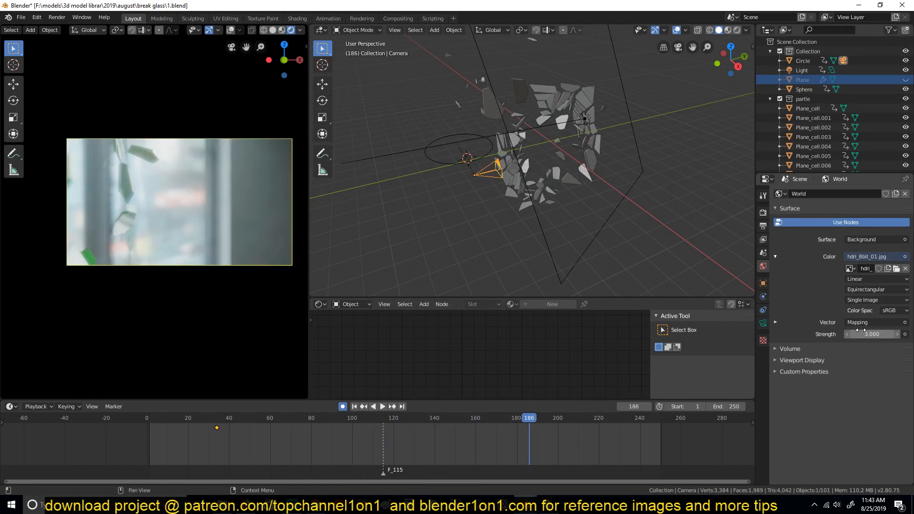
- Set the World background Strength to 0.1 and preview the animation in the darker lighting
{"action": "key", "text": "Return"}
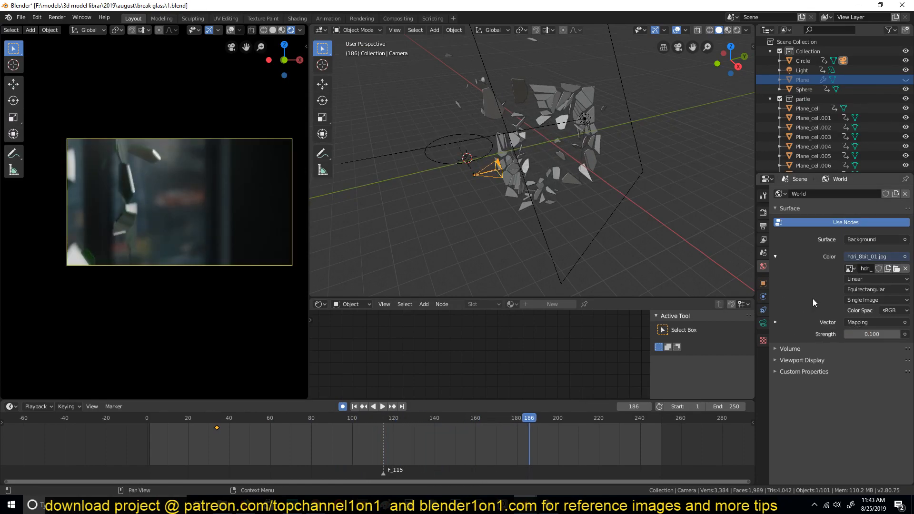
{"action": "key", "text": "space"}
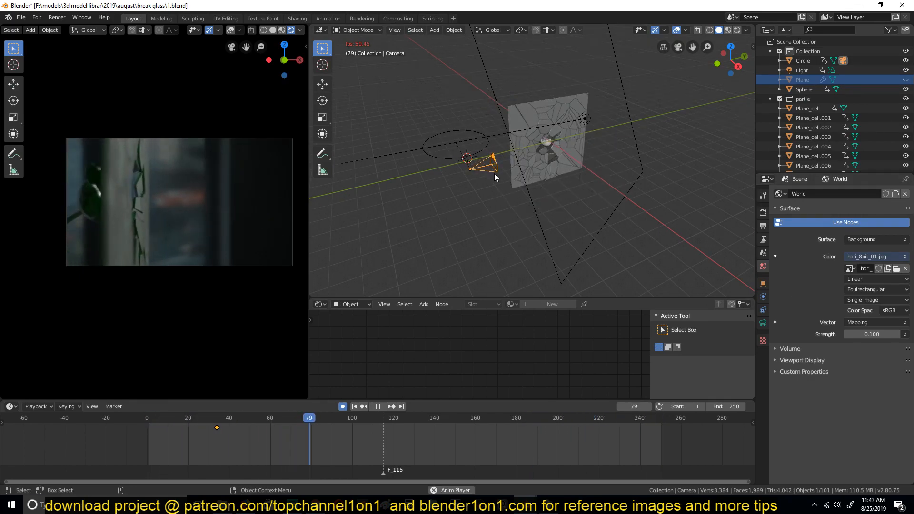
{"action": "key", "text": "Escape"}
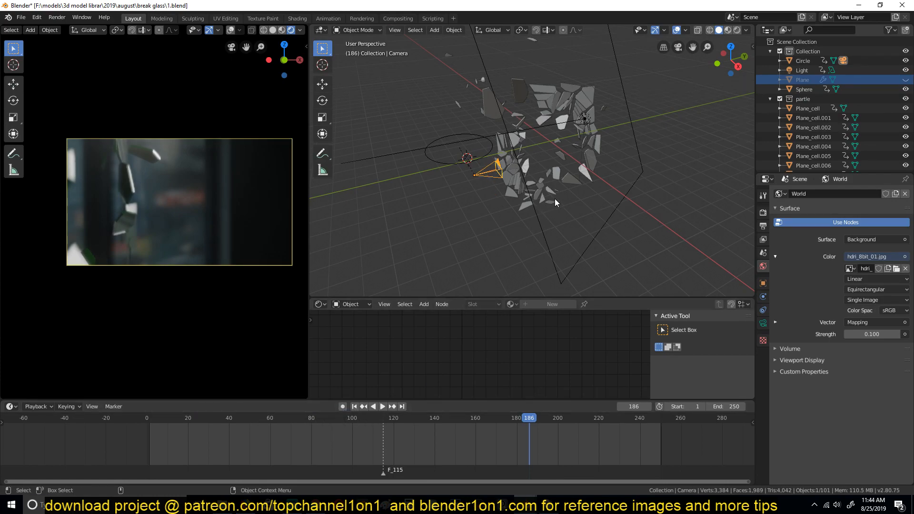
- Rotate the camera about 20 degrees around the global Z axis and play the animation from an early frame
{"action": "key", "text": "r"}
{"action": "key", "text": "z"}
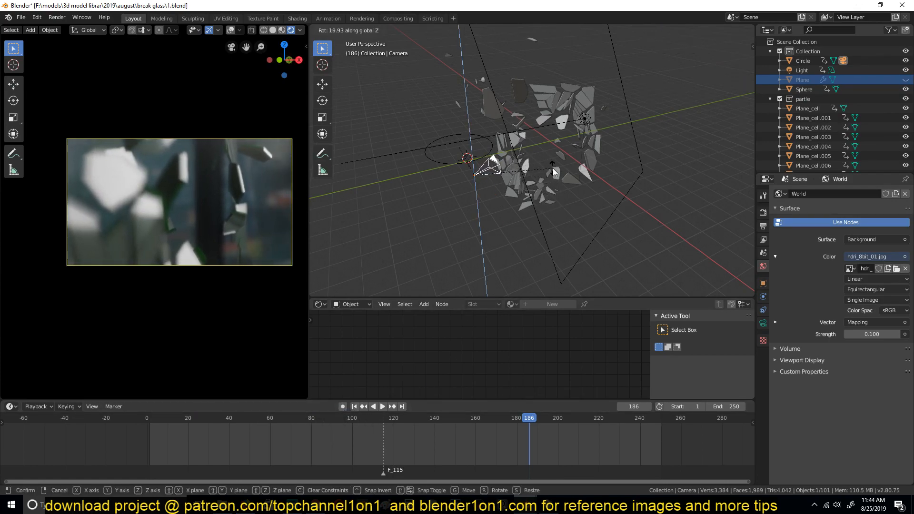
{"action": "left_click", "coordinate": [553, 167]}
{"action": "left_click", "coordinate": [166, 432]}
{"action": "key", "text": "space"}
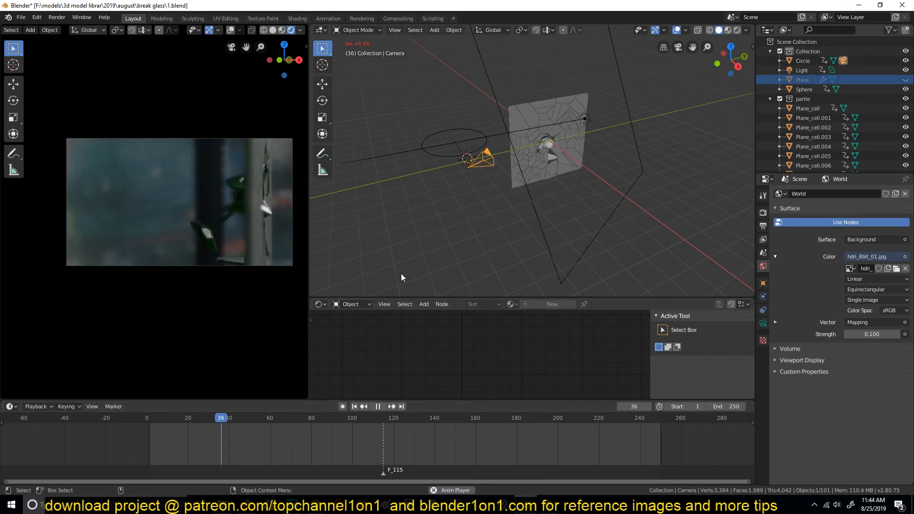
{"action": "key", "text": "space"}
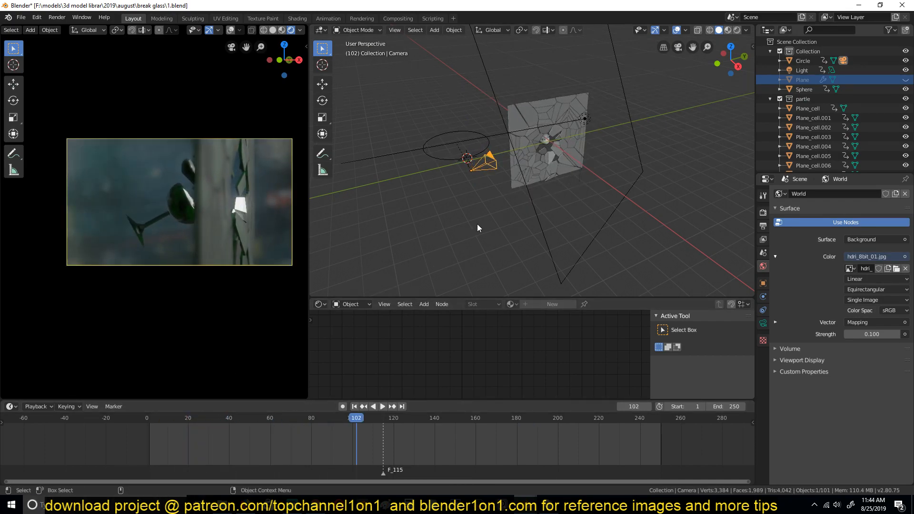
- Select the area light above the glass pane and show its light settings
{"action": "middle_click_drag", "start_coordinate": [475, 220], "coordinate": [463, 215]}
{"action": "key", "text": "alt+a"}
{"action": "key", "text": "shift+a"}
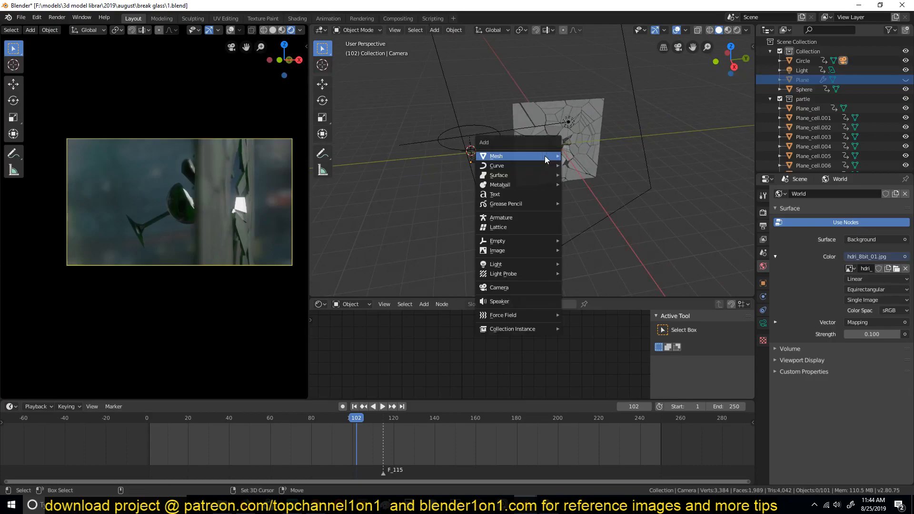
{"action": "middle_click_drag", "start_coordinate": [661, 202], "coordinate": [629, 151]}
{"action": "left_click", "coordinate": [639, 149]}
{"action": "left_click", "coordinate": [764, 324]}
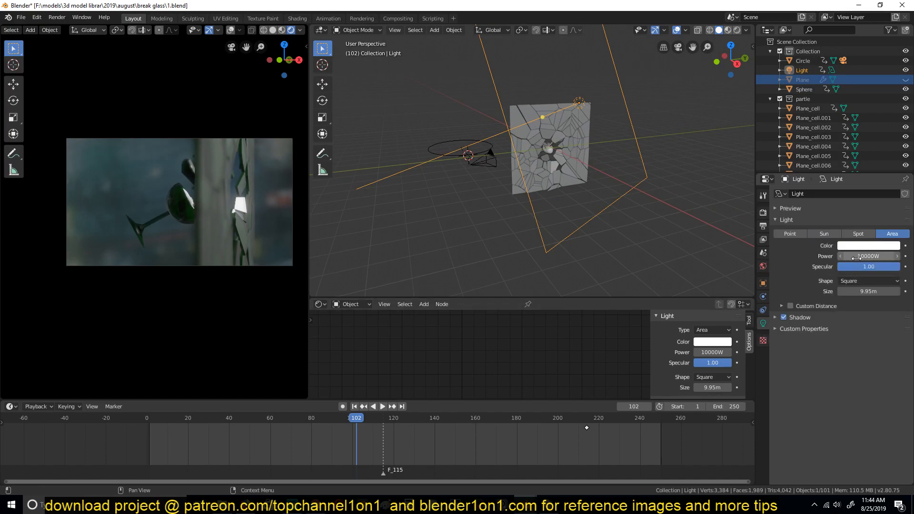
- Try the Point, Sun and Spot types on the light and return it to Area
{"action": "left_click", "coordinate": [795, 233]}
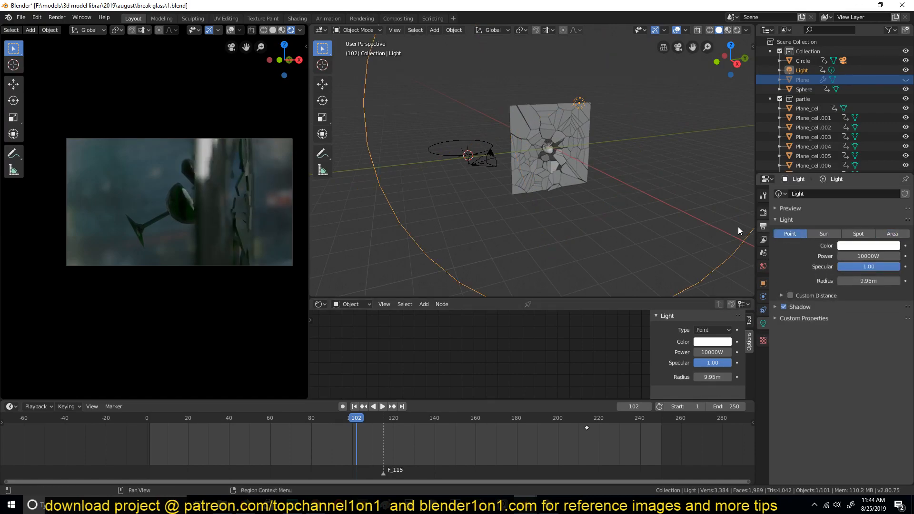
{"action": "left_click", "coordinate": [835, 235]}
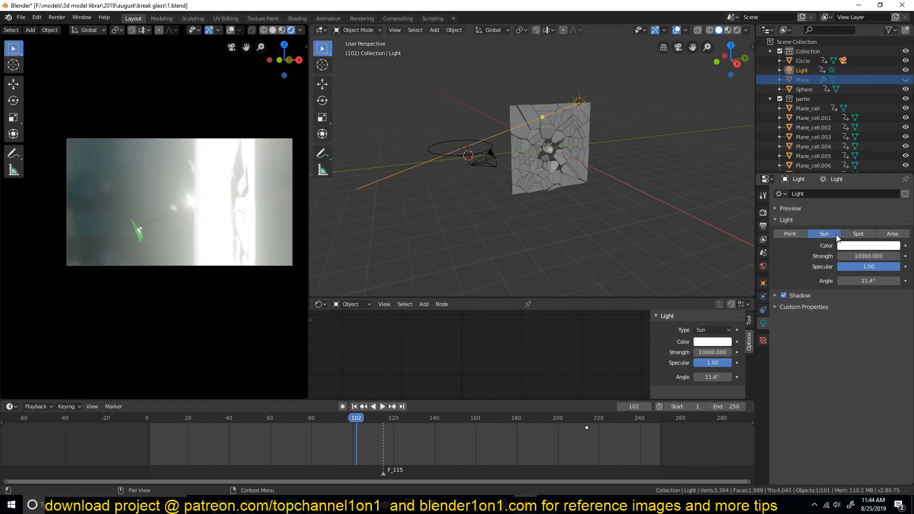
{"action": "left_click", "coordinate": [854, 234]}
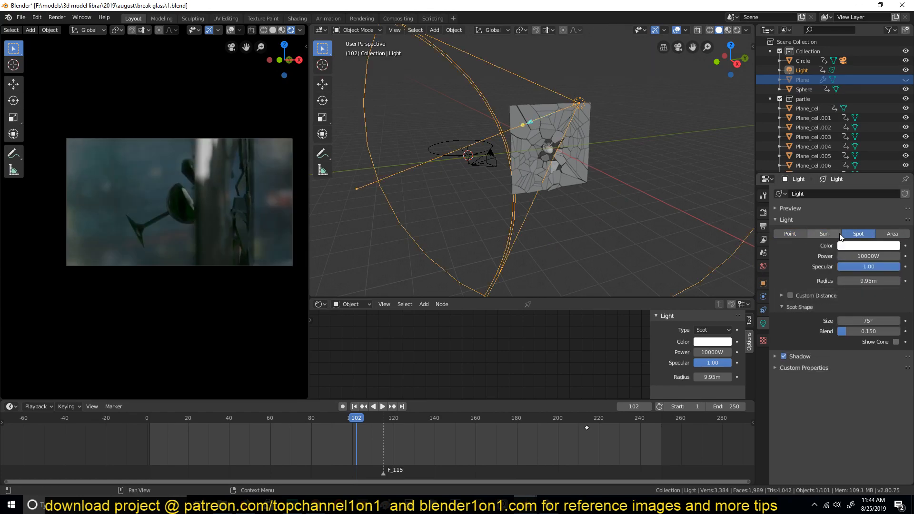
{"action": "left_click", "coordinate": [889, 235]}
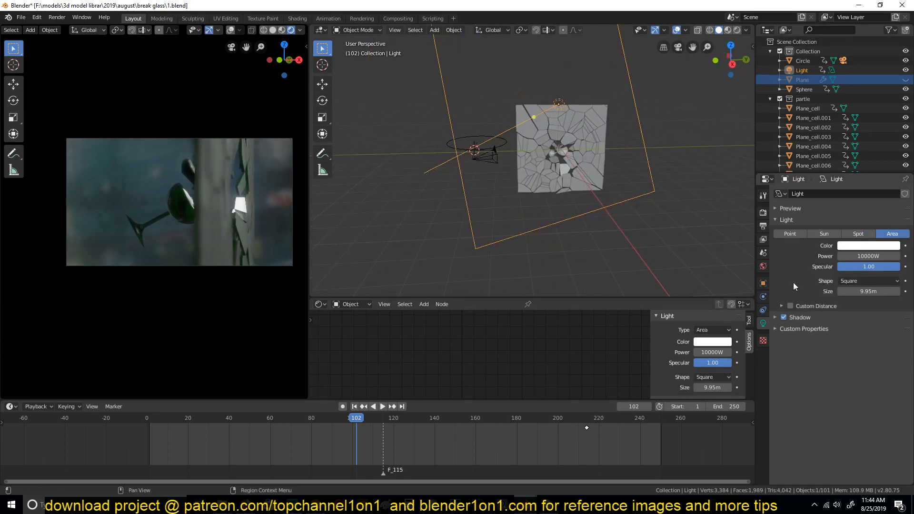
- Set the area light's size to 1 m
{"action": "double_click", "coordinate": [869, 291]}
{"action": "type", "text": "1"}
{"action": "key", "text": "Return"}
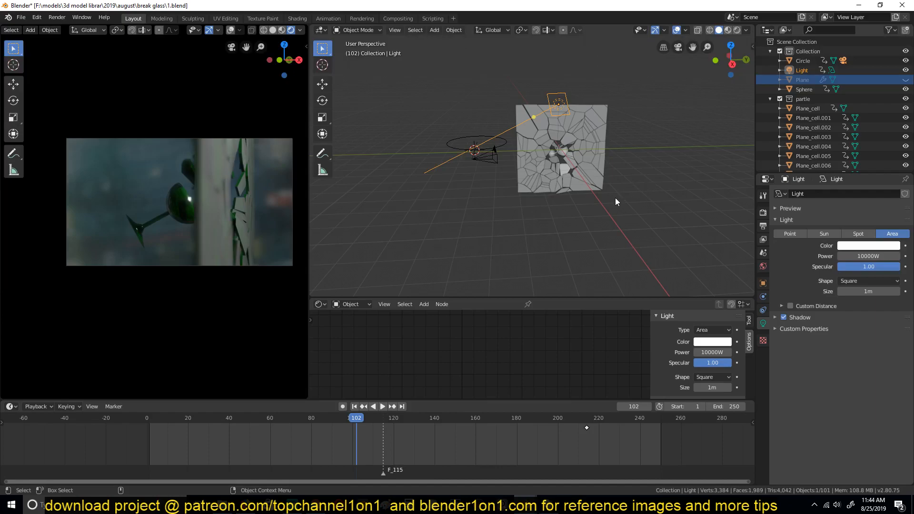
- Duplicate the area light, place the copy about 8 m away on the other side of the glass, and give it a pink color
{"action": "middle_click_drag", "start_coordinate": [616, 198], "coordinate": [556, 235]}
{"action": "key", "text": "shift+d"}
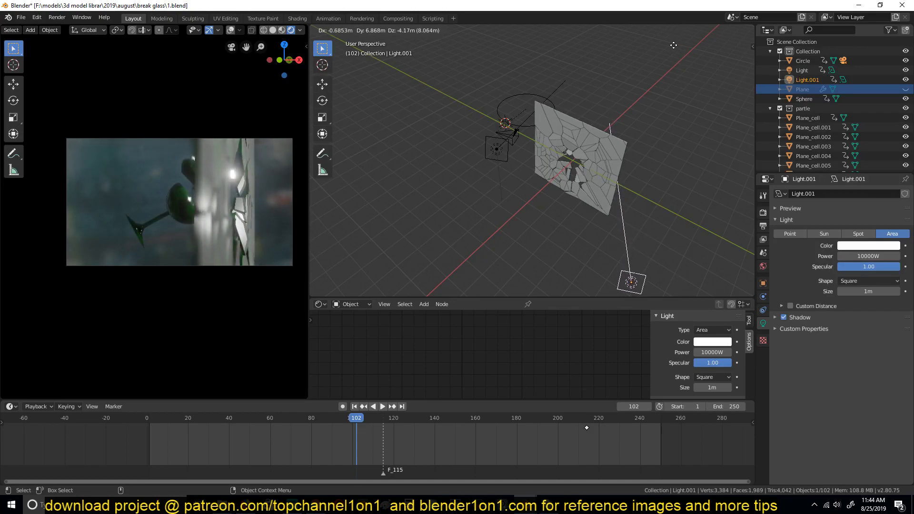
{"action": "left_click", "coordinate": [676, 38]}
{"action": "left_click", "coordinate": [882, 247]}
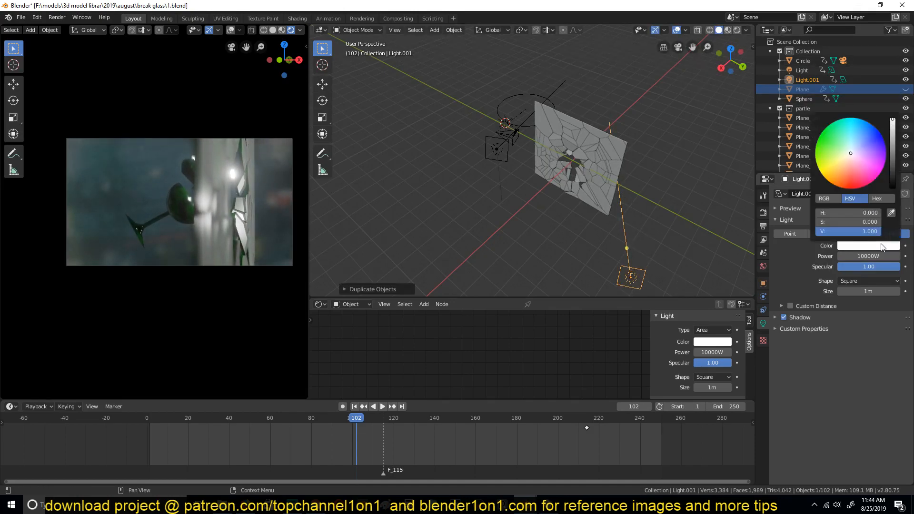
{"action": "mouse_move", "coordinate": [873, 135]}
{"action": "left_mouse_down"}
{"action": "mouse_move", "coordinate": [845, 177]}
{"action": "mouse_move", "coordinate": [834, 161]}
{"action": "mouse_move", "coordinate": [844, 176]}
{"action": "mouse_move", "coordinate": [860, 178]}
{"action": "mouse_move", "coordinate": [855, 152]}
{"action": "mouse_move", "coordinate": [859, 165]}
{"action": "left_mouse_up"}
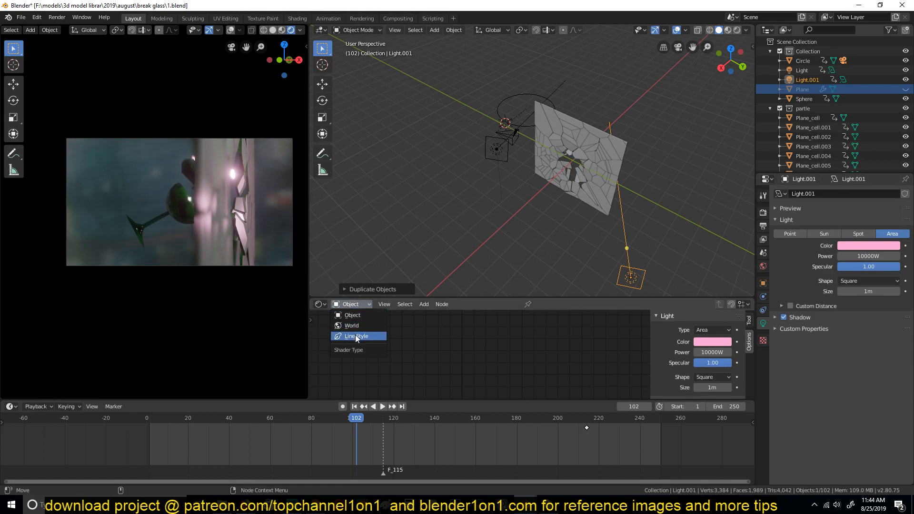
- Show the World shader nodes and shift the World Output and Background nodes away from the environment texture to make room
{"action": "left_click", "coordinate": [358, 329]}
{"action": "key", "text": "Home"}
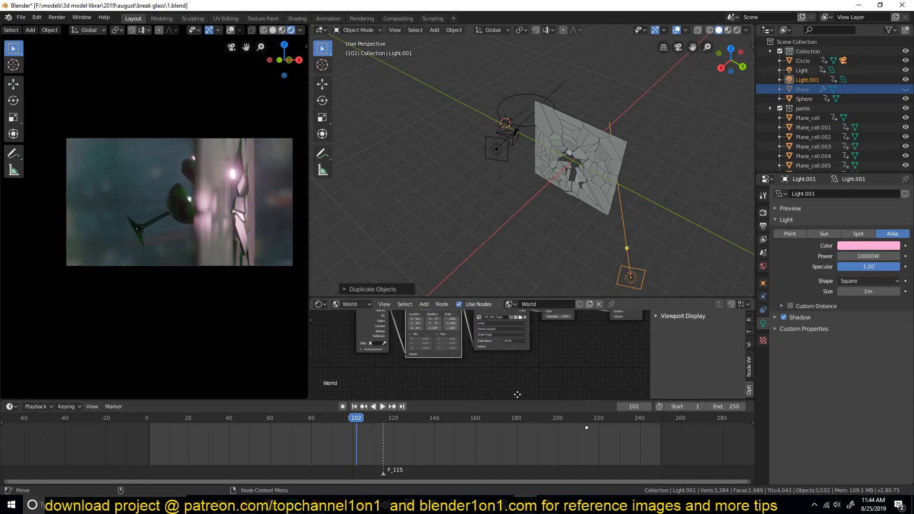
{"action": "scroll", "coordinate": [614, 338], "scroll_direction": "up", "scroll_amount": 1}
{"action": "middle_click_drag", "start_coordinate": [629, 340], "coordinate": [430, 376]}
{"action": "scroll", "coordinate": [435, 376], "scroll_direction": "up", "scroll_amount": 4}
{"action": "left_click_drag", "start_coordinate": [428, 353], "coordinate": [583, 342]}
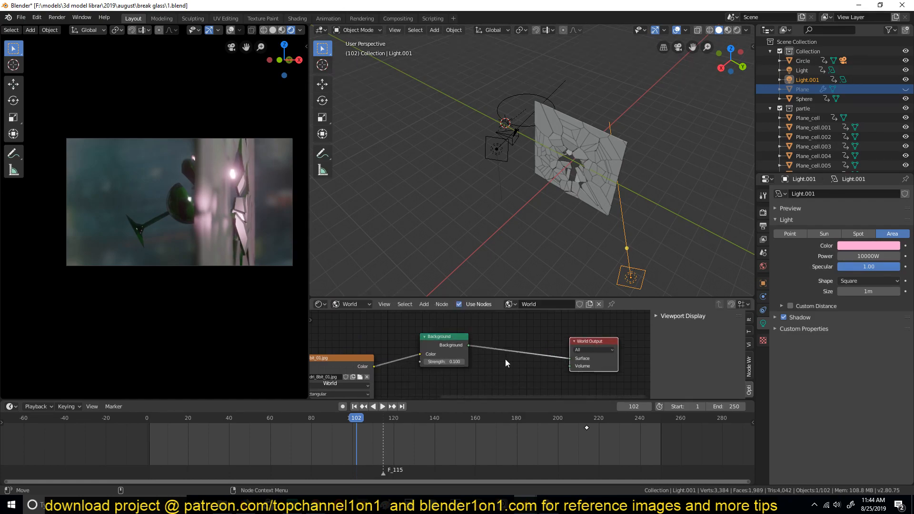
{"action": "scroll", "coordinate": [482, 357], "scroll_direction": "up", "scroll_amount": 5}
{"action": "left_click_drag", "start_coordinate": [416, 326], "coordinate": [512, 325]}
{"action": "scroll", "coordinate": [513, 326], "scroll_direction": "down", "scroll_amount": 3}
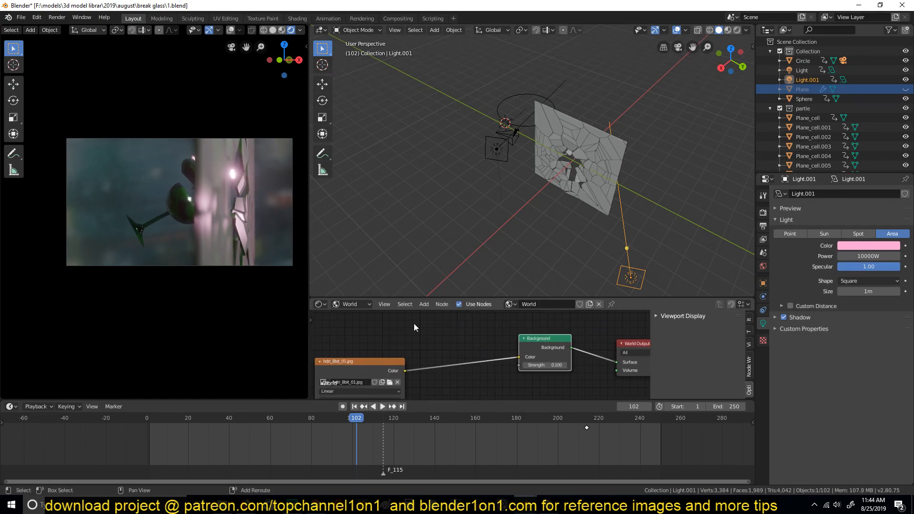
- Insert an RGB Curves node between the hdri_8bit_01.jpg environment texture and the Background node
{"action": "key", "text": "shift+a"}
{"action": "mouse_move", "coordinate": [392, 377]}
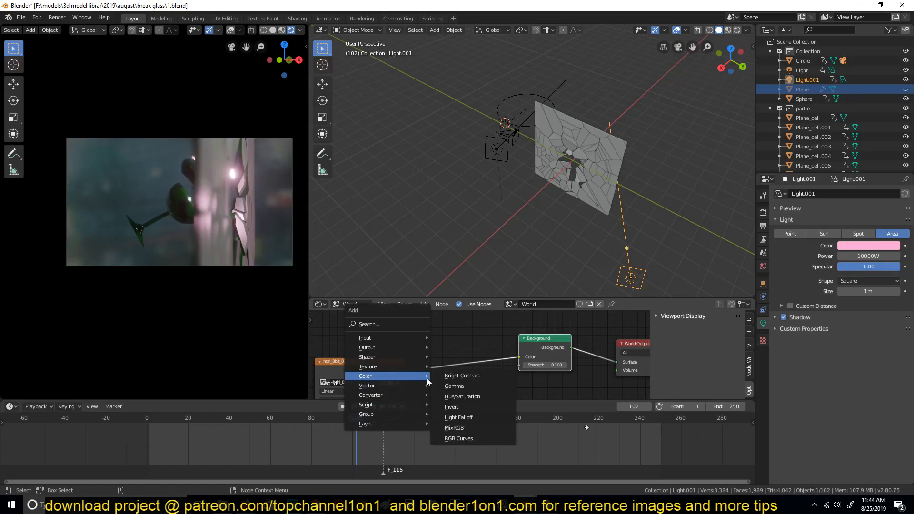
{"action": "left_click", "coordinate": [464, 440]}
{"action": "left_click", "coordinate": [424, 329]}
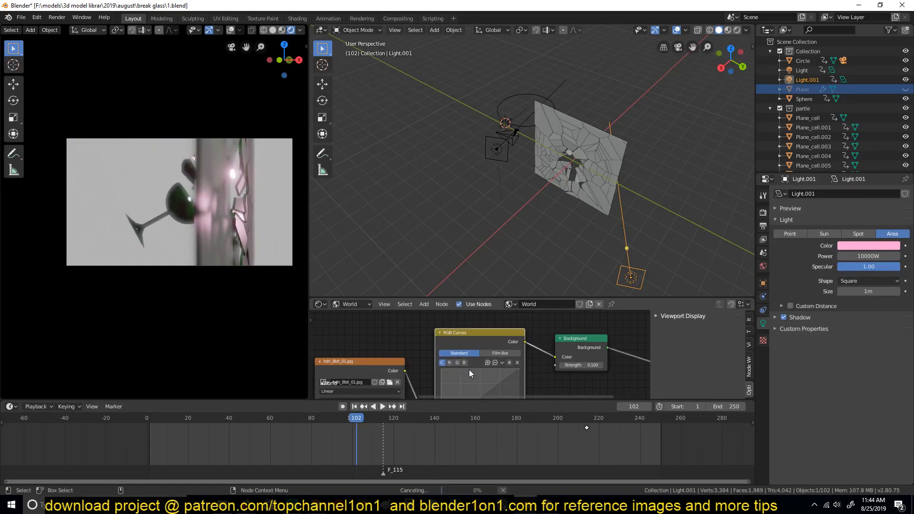
- Lower the middle of the red, green and combined curves in the RGB Curves node, placing the combined point at about X 0.56, Y 0.41
{"action": "middle_click_drag", "start_coordinate": [468, 369], "coordinate": [482, 354]}
{"action": "scroll", "coordinate": [479, 349], "scroll_direction": "up", "scroll_amount": 5}
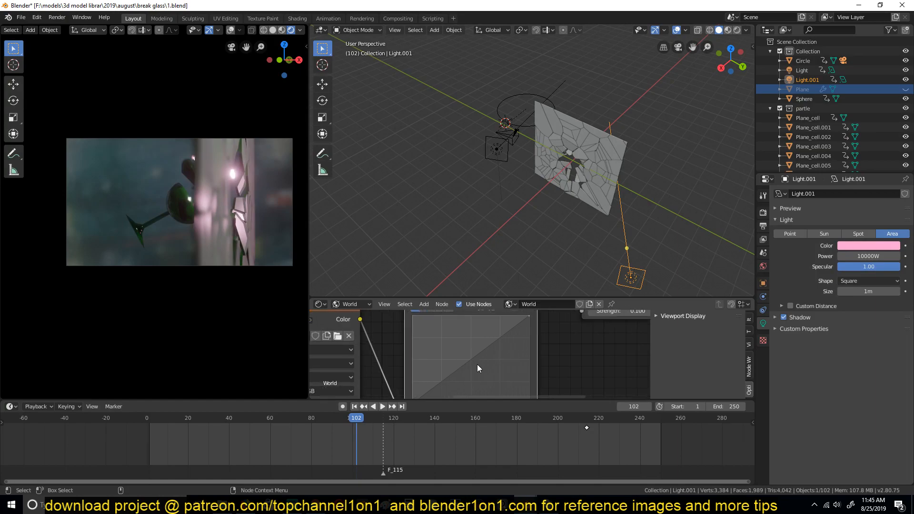
{"action": "scroll", "coordinate": [477, 364], "scroll_direction": "down", "scroll_amount": 3}
{"action": "left_click_drag", "start_coordinate": [478, 354], "coordinate": [480, 364]}
{"action": "left_click", "coordinate": [440, 319]}
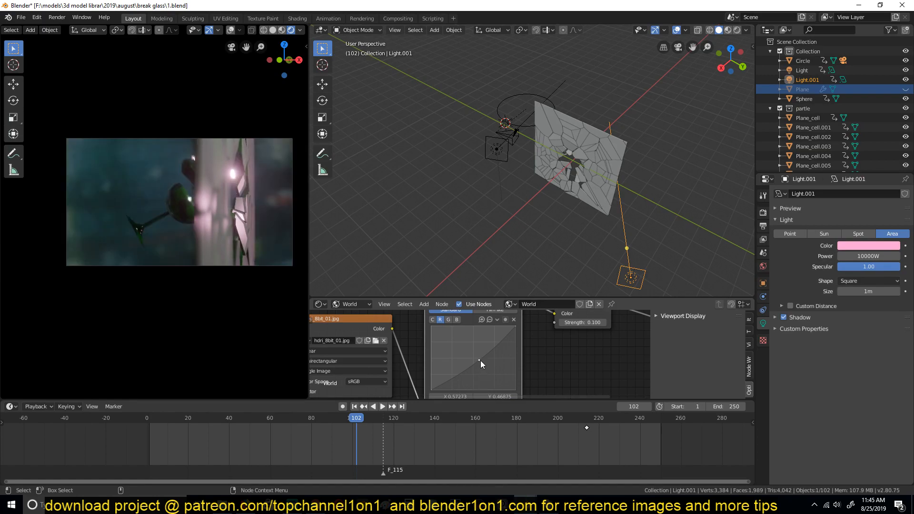
{"action": "left_click", "coordinate": [452, 320]}
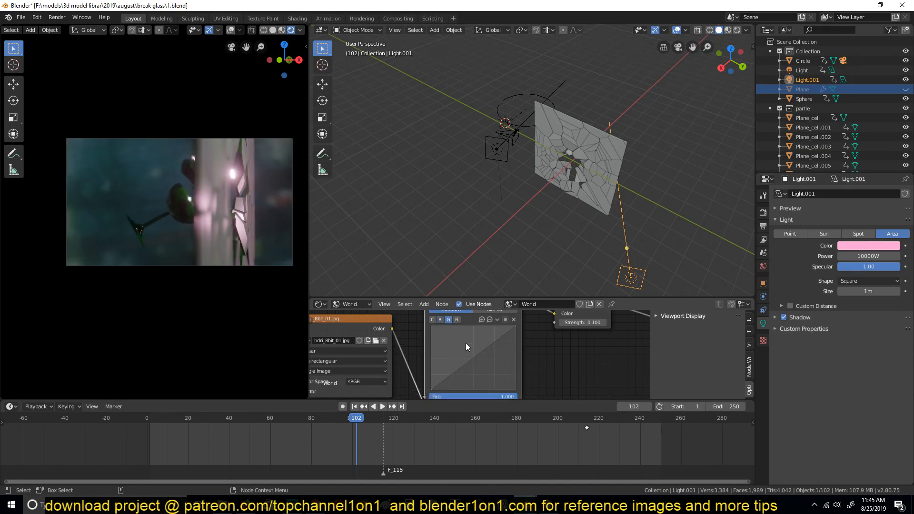
{"action": "left_click_drag", "start_coordinate": [468, 346], "coordinate": [478, 364]}
{"action": "left_click", "coordinate": [432, 320]}
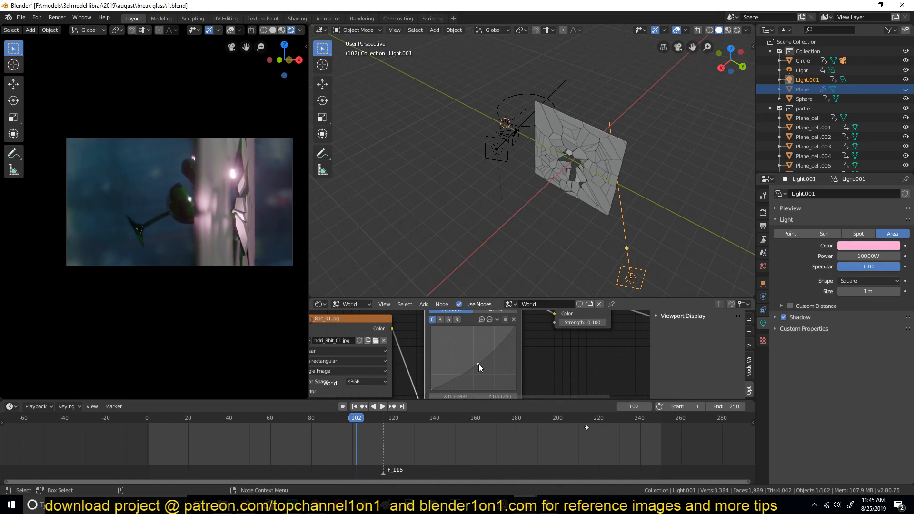
- Play the shatter animation with the tinted background and inspect the broken glass from outside the camera view
{"action": "right_click", "coordinate": [123, 437]}
{"action": "key", "text": "space"}
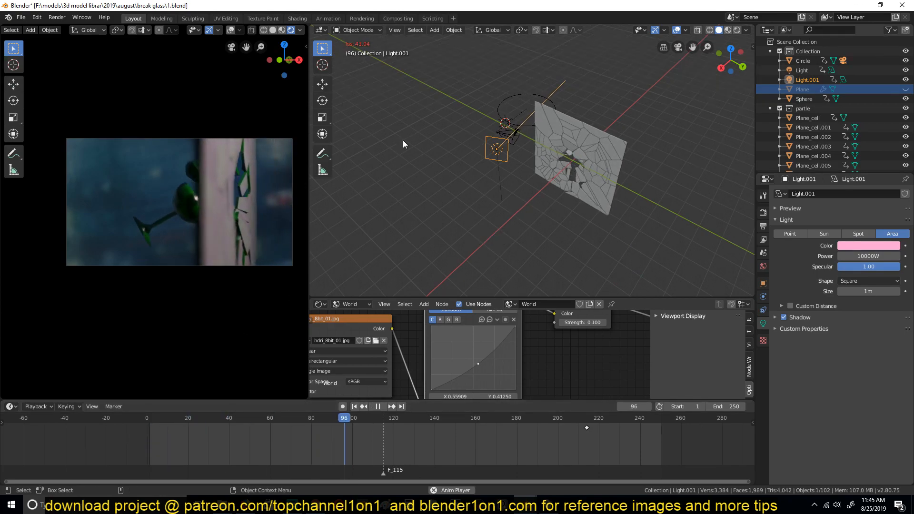
{"action": "key", "text": "space"}
{"action": "middle_click_drag", "start_coordinate": [247, 208], "coordinate": [321, 207]}
{"action": "key", "text": "KP_0"}
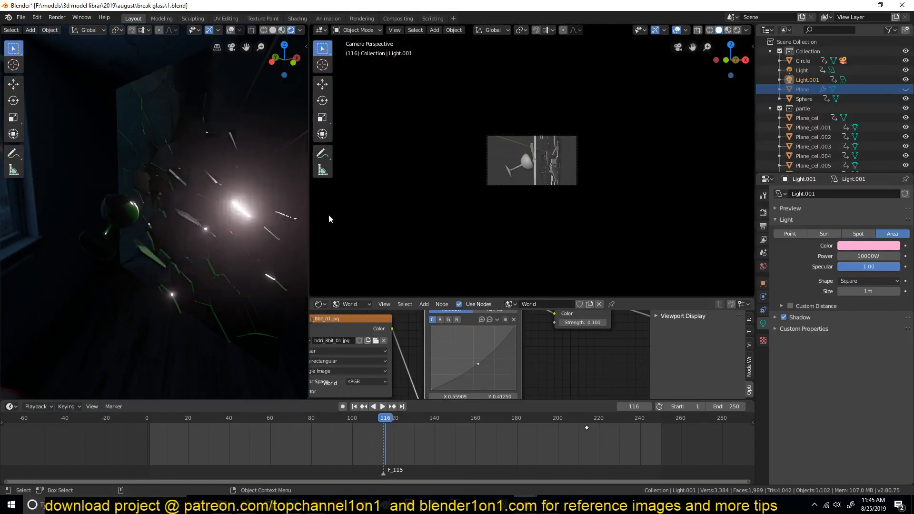
{"action": "key", "text": "KP_0"}
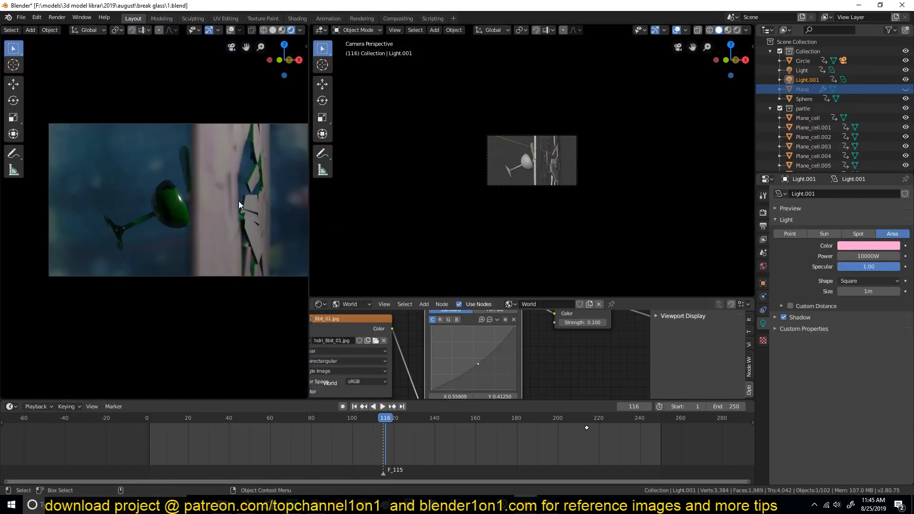
- Replace the World environment image with venice_sunset_2k.hdr and preview the animation
{"action": "scroll", "coordinate": [472, 358], "scroll_direction": "down", "scroll_amount": 2}
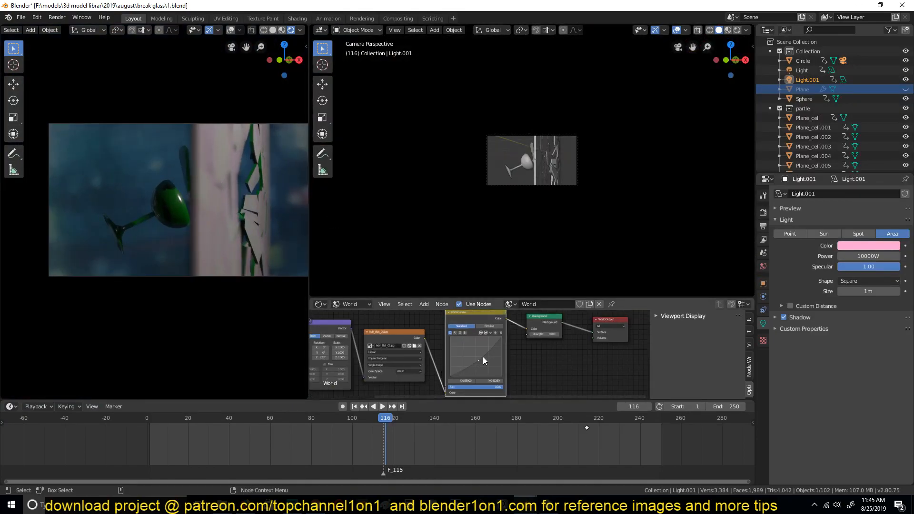
{"action": "left_click", "coordinate": [416, 346]}
{"action": "left_click", "coordinate": [101, 30]}
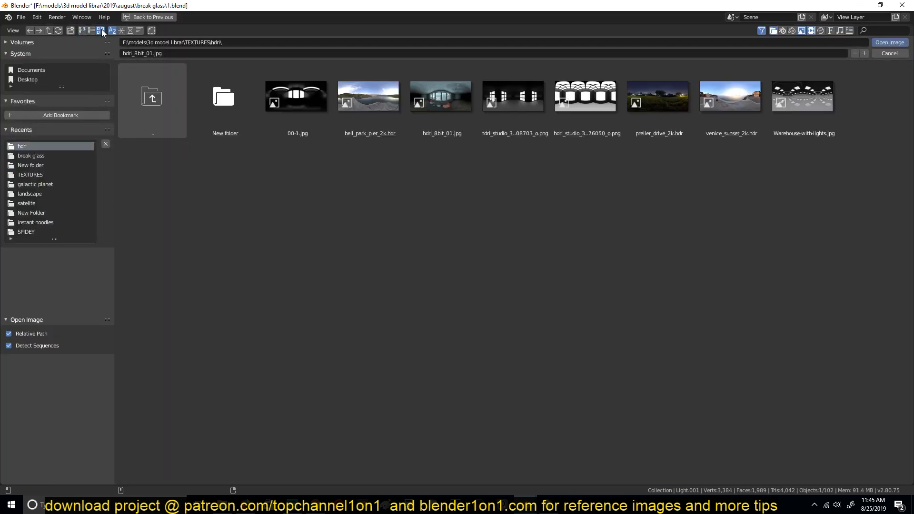
{"action": "left_click", "coordinate": [730, 101]}
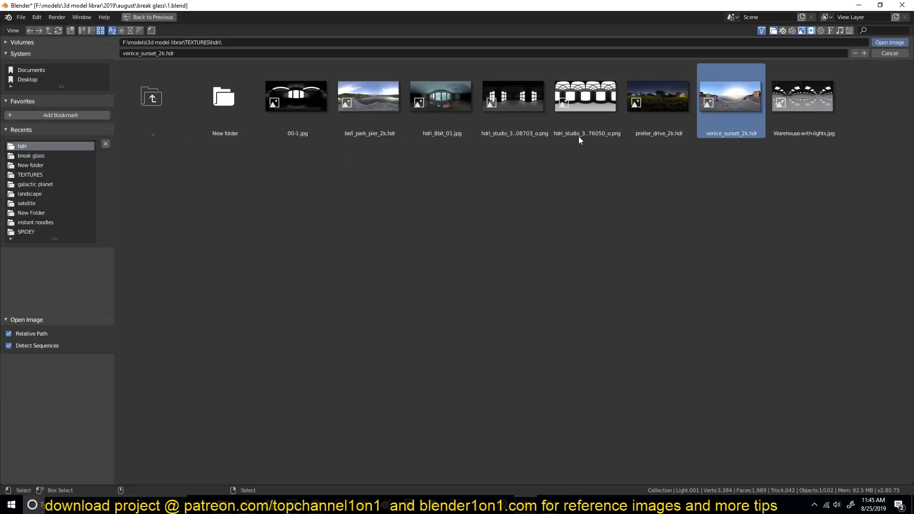
{"action": "key", "text": "Return"}
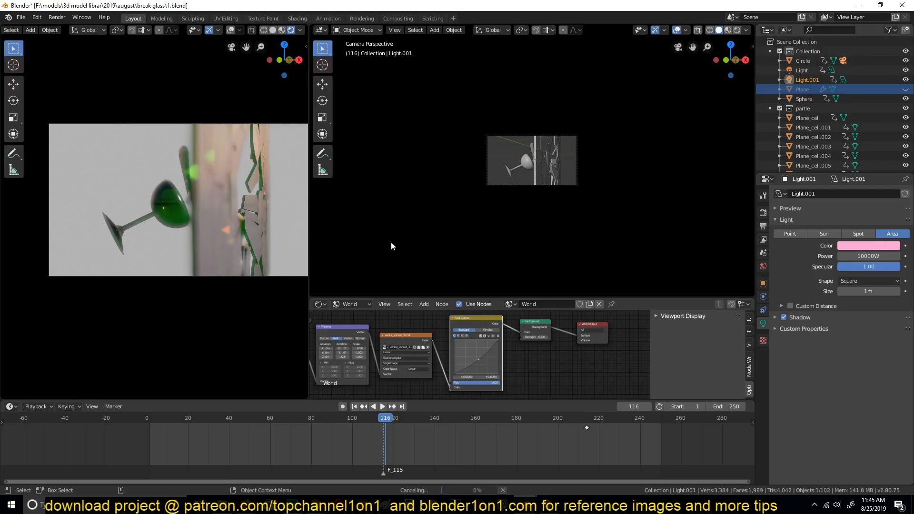
{"action": "key", "text": "space"}
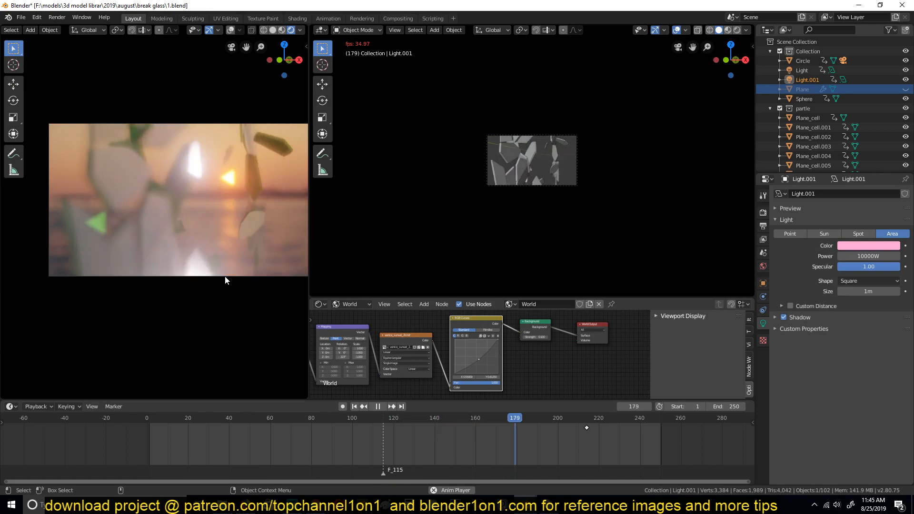
{"action": "key", "text": "space"}
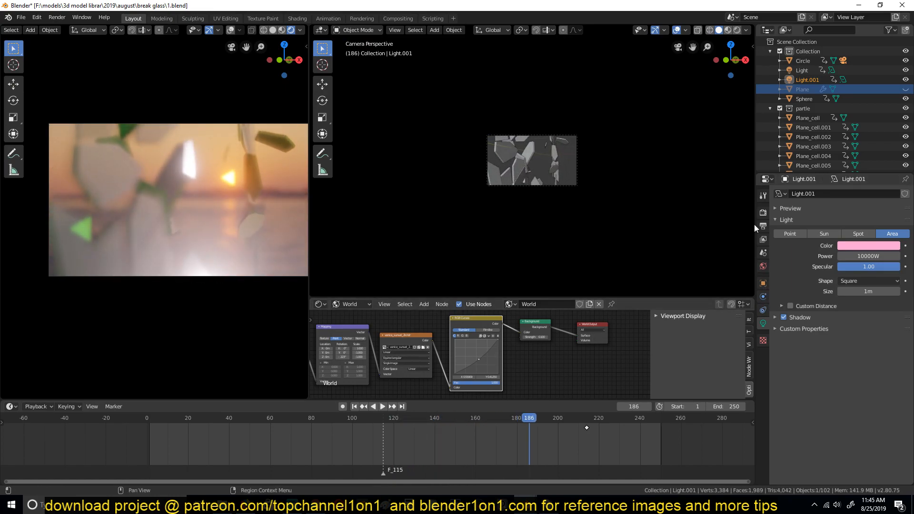
- Select the camera and turn off its Depth of Field
{"action": "left_click", "coordinate": [764, 212]}
{"action": "left_click", "coordinate": [576, 171]}
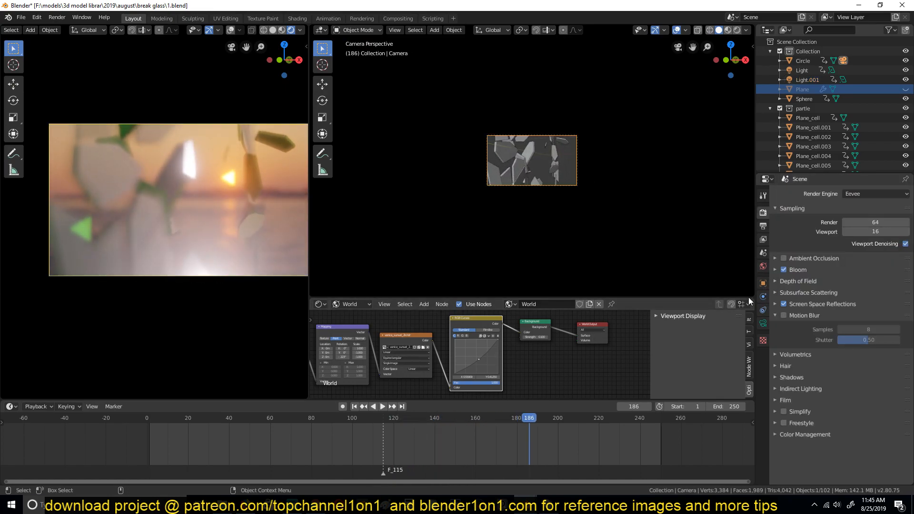
{"action": "left_click", "coordinate": [764, 324]}
{"action": "left_click", "coordinate": [785, 313]}
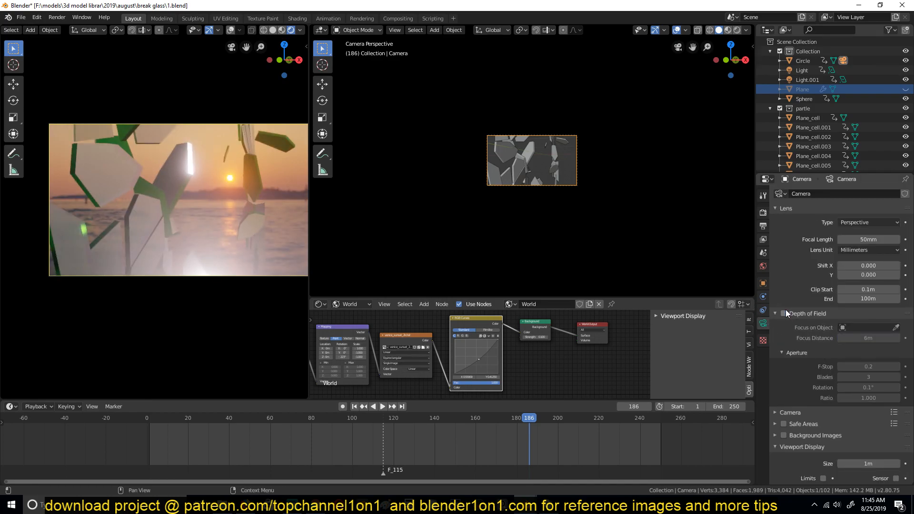
{"action": "scroll", "coordinate": [269, 230], "scroll_direction": "up", "scroll_amount": 2}
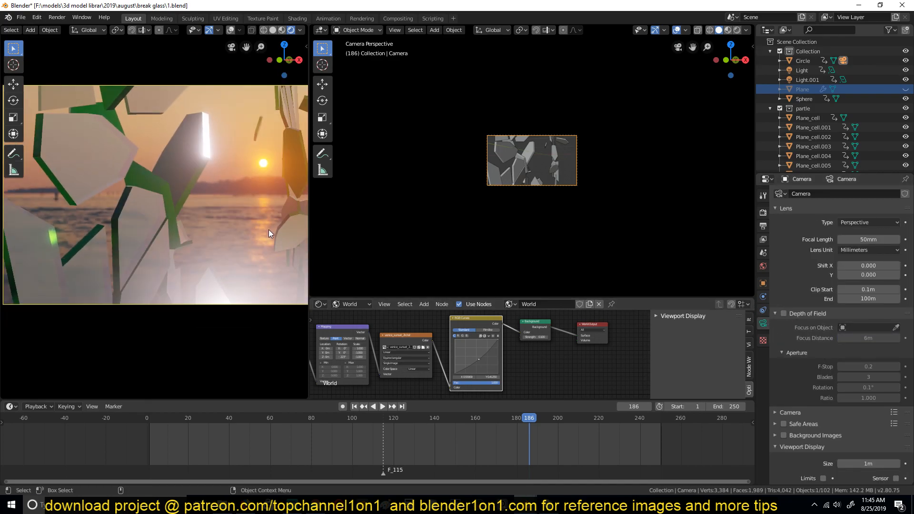
- Switch the node editor from World to object shading and set the glass shard material's Alpha to 0.382
{"action": "middle_click_drag", "start_coordinate": [551, 378], "coordinate": [431, 373]}
{"action": "left_click", "coordinate": [356, 307]}
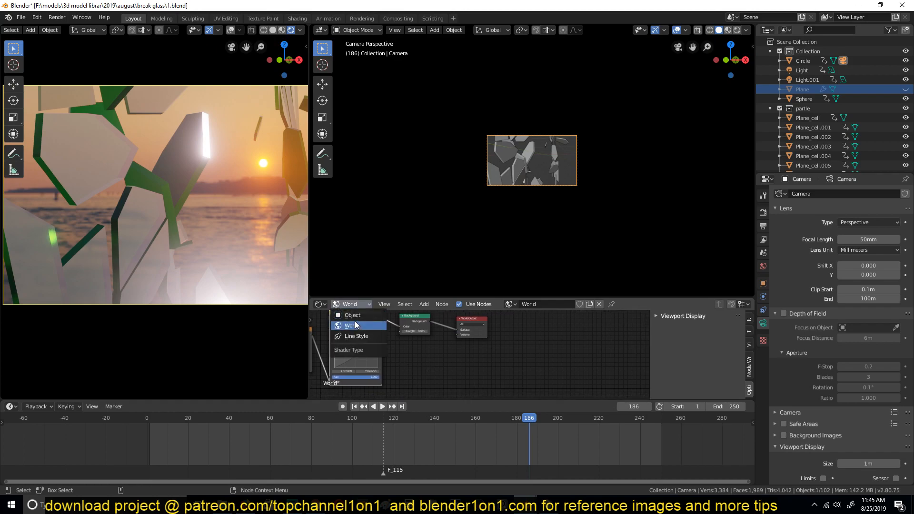
{"action": "left_click", "coordinate": [353, 322]}
{"action": "scroll", "coordinate": [579, 367], "scroll_direction": "down", "scroll_amount": 2}
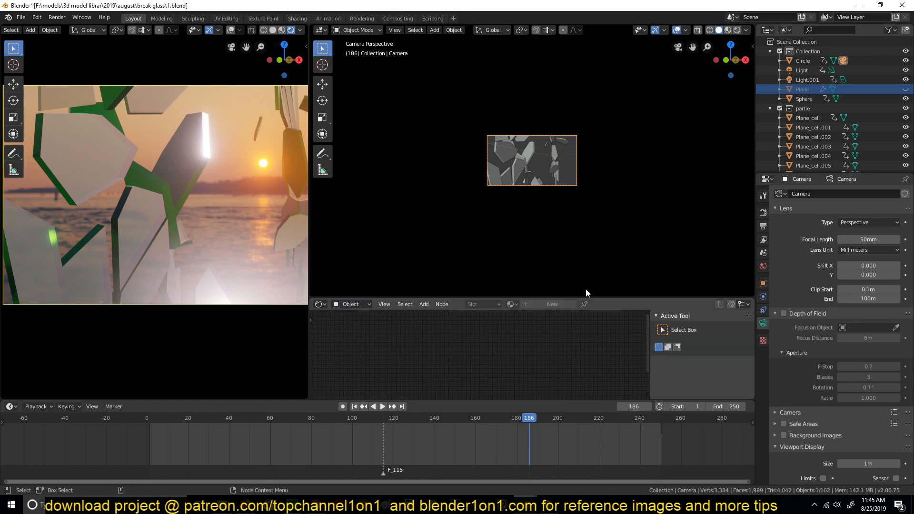
{"action": "scroll", "coordinate": [602, 295], "scroll_direction": "down", "scroll_amount": 1}
{"action": "scroll", "coordinate": [560, 380], "scroll_direction": "down", "scroll_amount": 4}
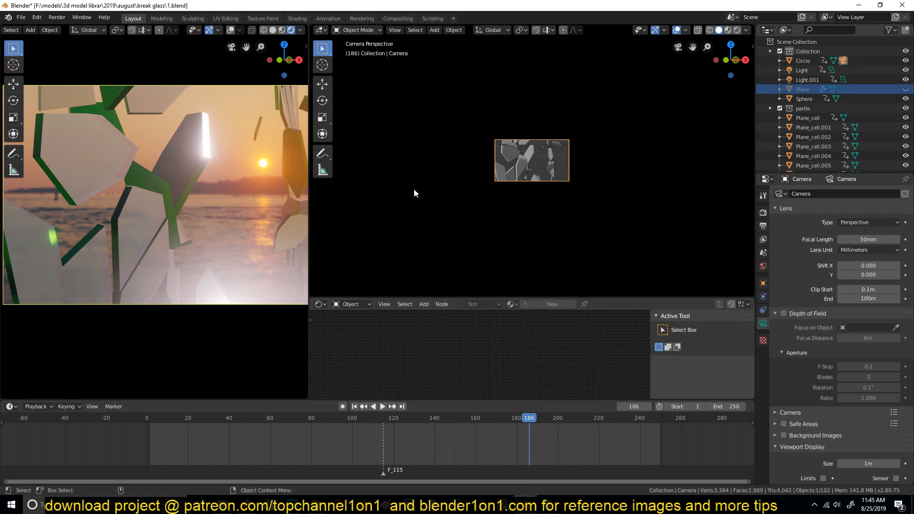
{"action": "left_click", "coordinate": [183, 170]}
{"action": "scroll", "coordinate": [555, 370], "scroll_direction": "up", "scroll_amount": 4}
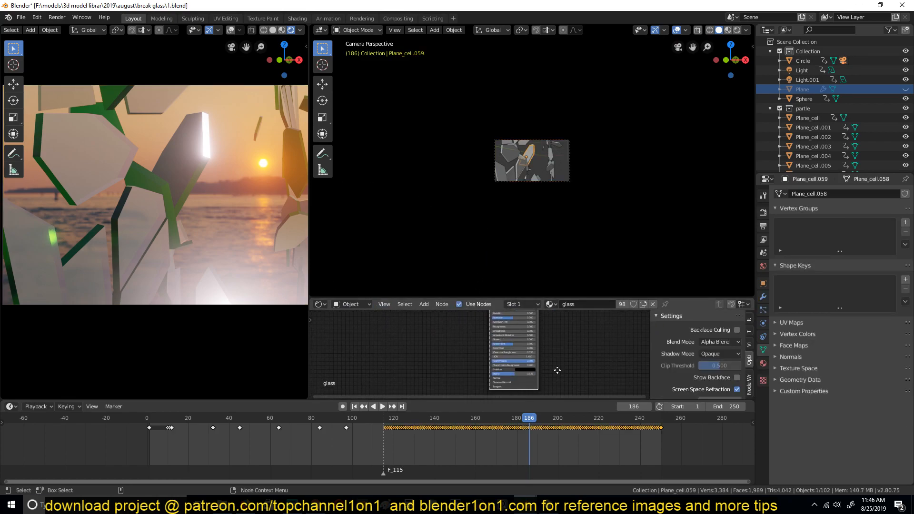
{"action": "scroll", "coordinate": [564, 376], "scroll_direction": "up", "scroll_amount": 3}
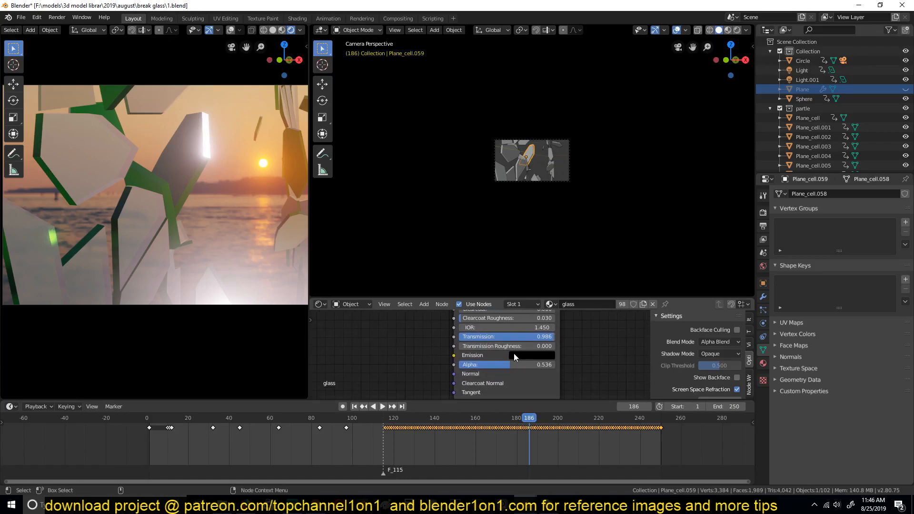
{"action": "mouse_move", "coordinate": [505, 364]}
{"action": "left_mouse_down"}
{"action": "mouse_move", "coordinate": [460, 365]}
{"action": "mouse_move", "coordinate": [500, 365]}
{"action": "mouse_move", "coordinate": [492, 364]}
{"action": "left_mouse_up"}
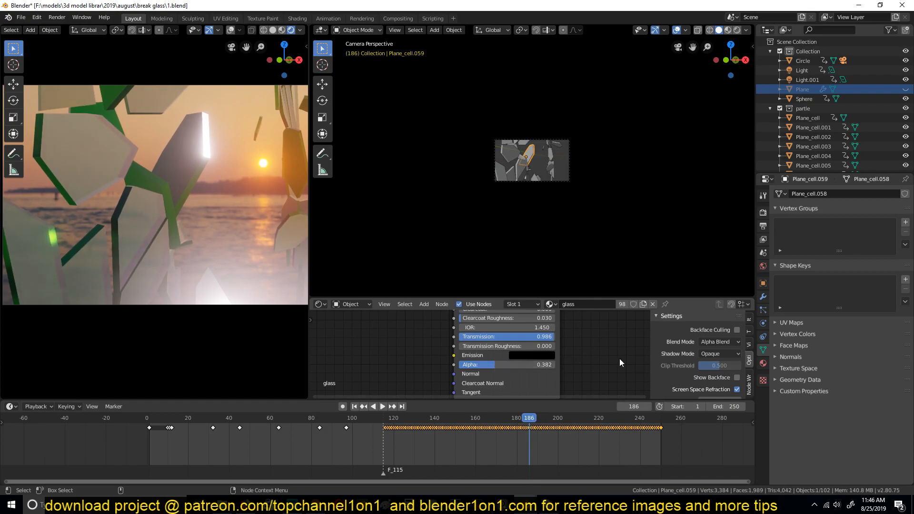
- Review the Screen Space Reflections render settings and set the glass material's Shadow Mode to Alpha Hashed
{"action": "left_click", "coordinate": [764, 215]}
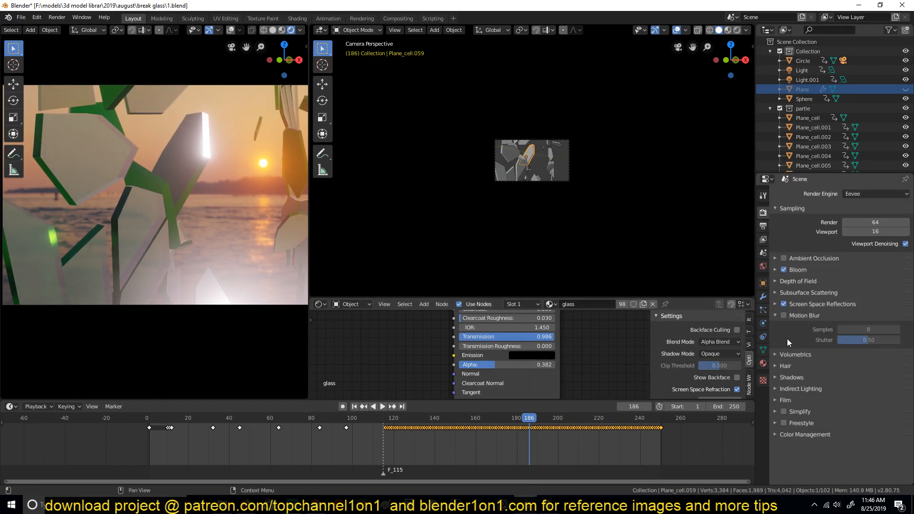
{"action": "left_click", "coordinate": [803, 305]}
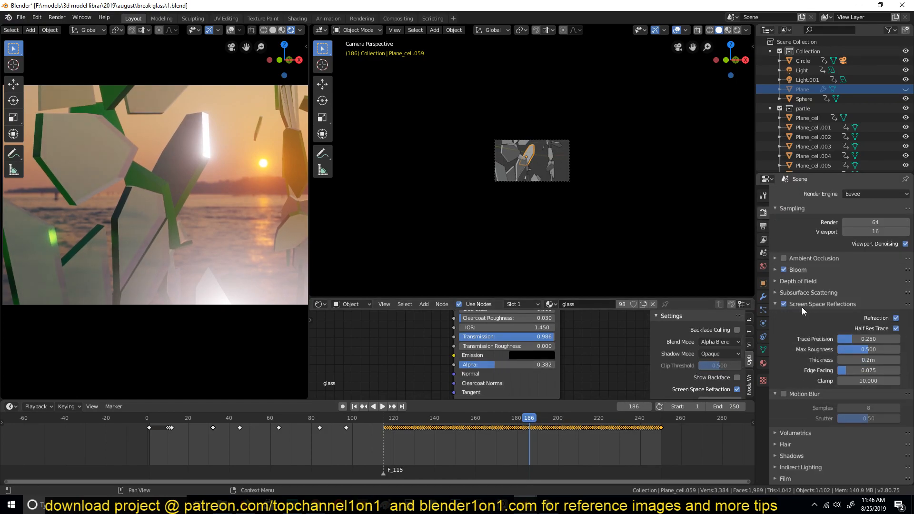
{"action": "left_click", "coordinate": [763, 363]}
{"action": "scroll", "coordinate": [818, 396], "scroll_direction": "down", "scroll_amount": 12}
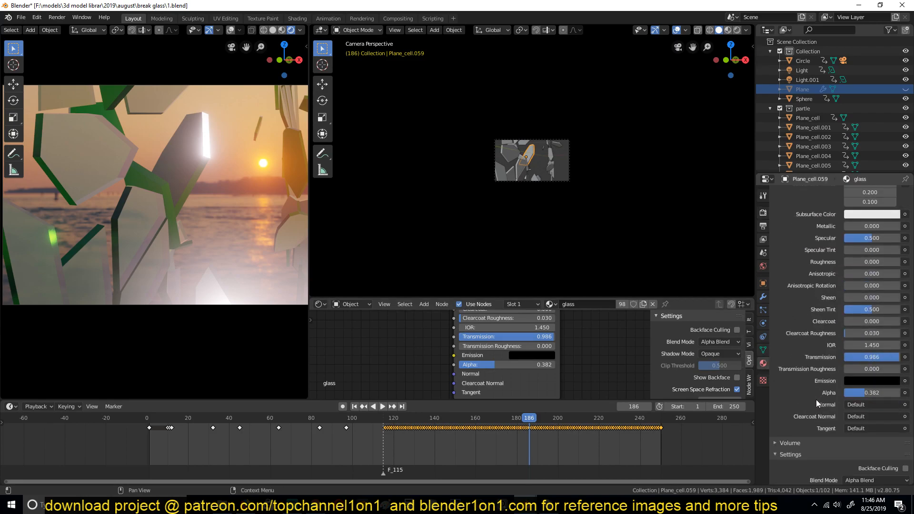
{"action": "left_click", "coordinate": [871, 384]}
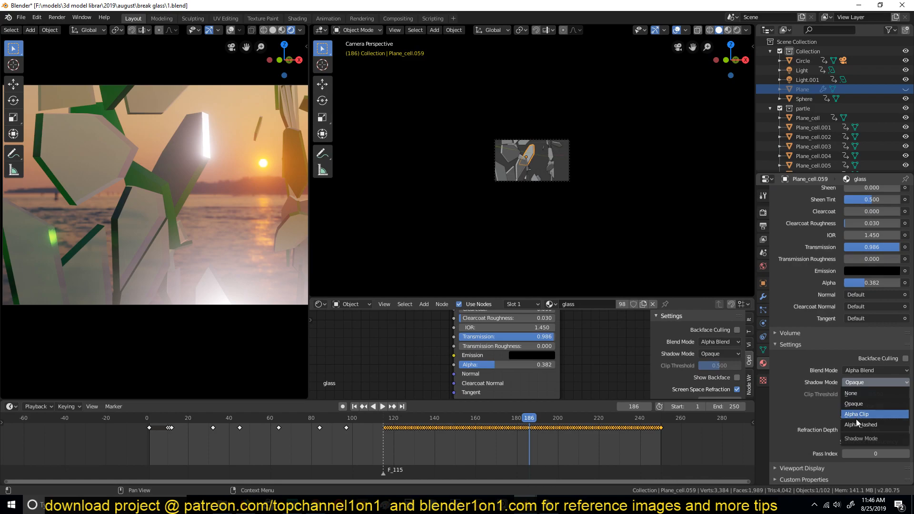
{"action": "left_click", "coordinate": [853, 425]}
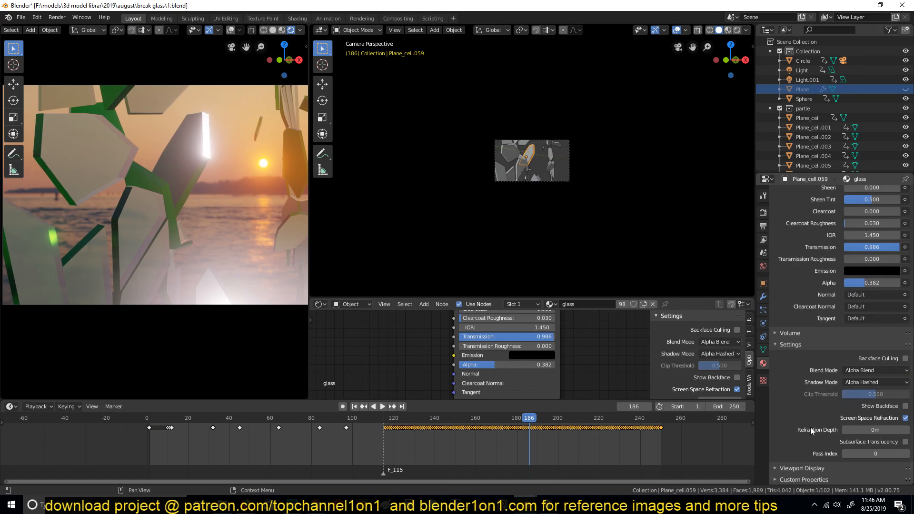
- Set the glass material's Refraction Depth to 2.3 m with Screen Space Refraction enabled, and save the file
{"action": "left_click", "coordinate": [905, 418]}
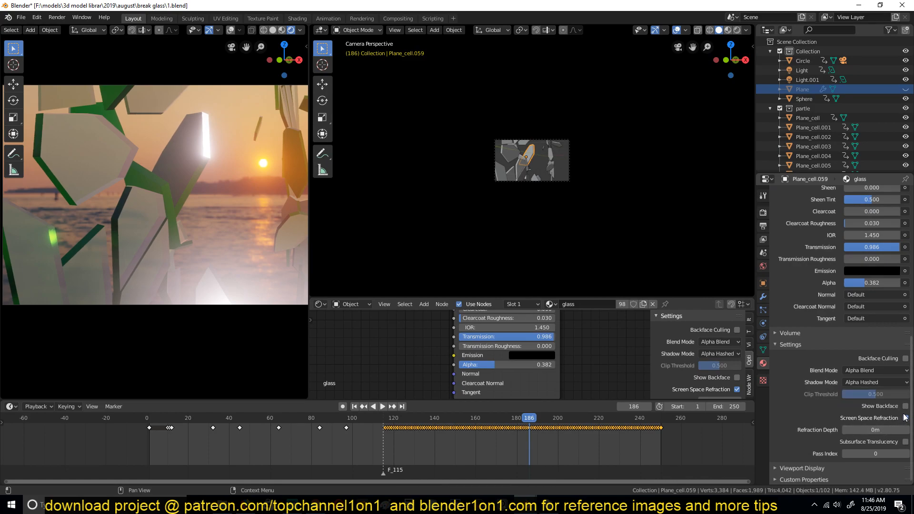
{"action": "left_click", "coordinate": [907, 431]}
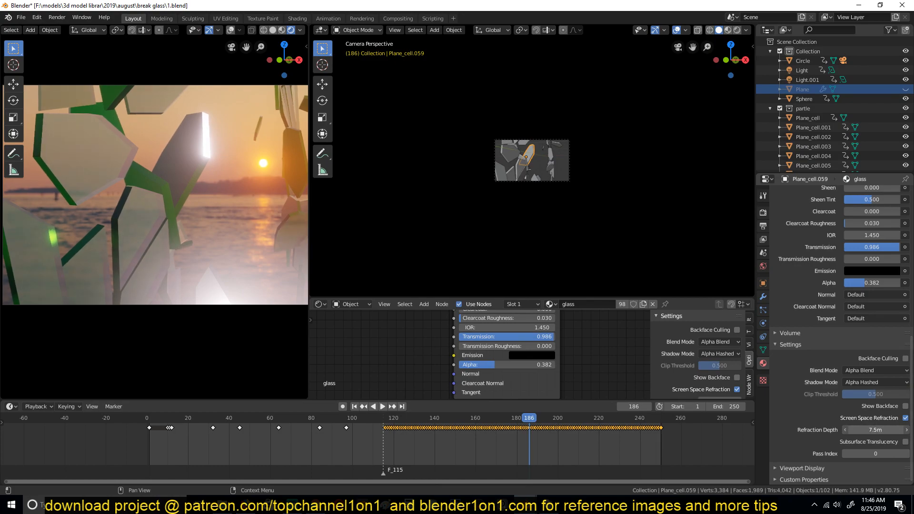
{"action": "left_click_drag", "start_coordinate": [879, 430], "coordinate": [857, 431]}
{"action": "key", "text": "ctrl+s"}
- Play the shatter animation from frame 0 with the whole camera frame in view to check the glass
{"action": "left_click", "coordinate": [148, 419]}
{"action": "left_click", "coordinate": [257, 243]}
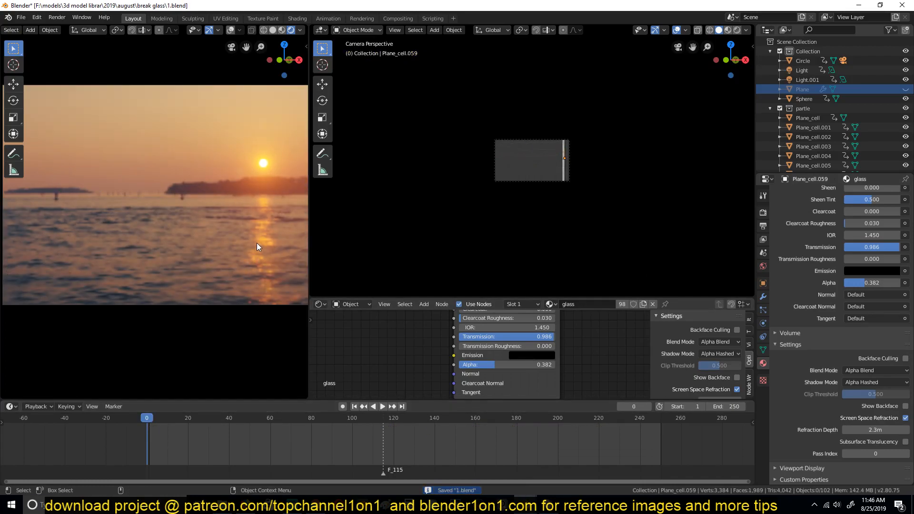
{"action": "scroll", "coordinate": [257, 259], "scroll_direction": "down", "scroll_amount": 2}
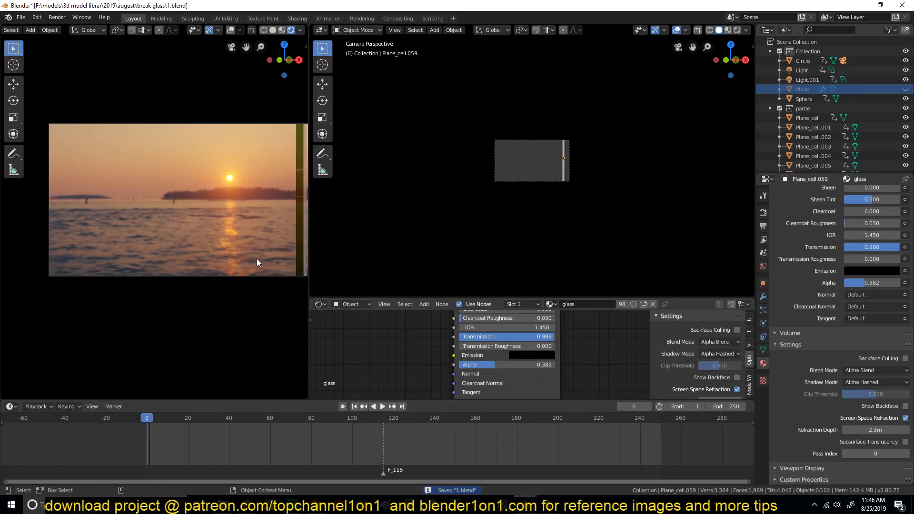
{"action": "scroll", "coordinate": [256, 259], "scroll_direction": "down", "scroll_amount": 2}
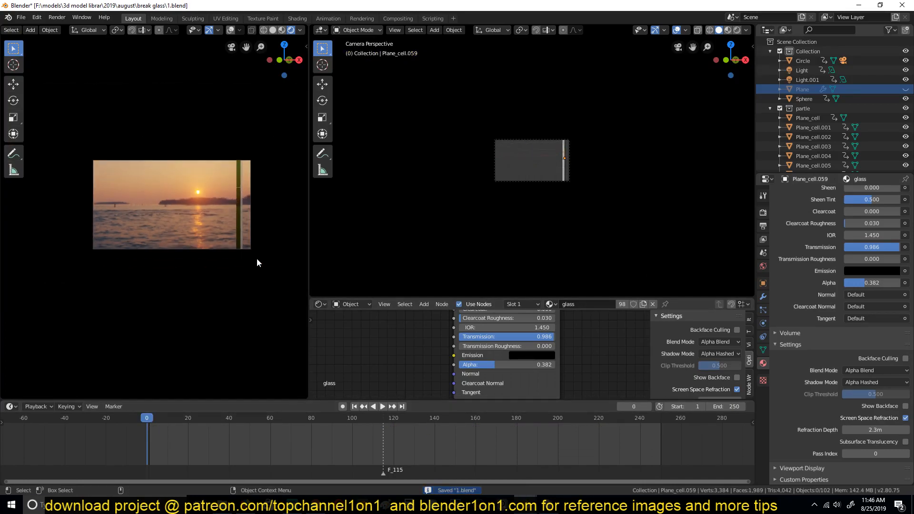
{"action": "scroll", "coordinate": [256, 258], "scroll_direction": "up", "scroll_amount": 1}
{"action": "key", "text": "space"}
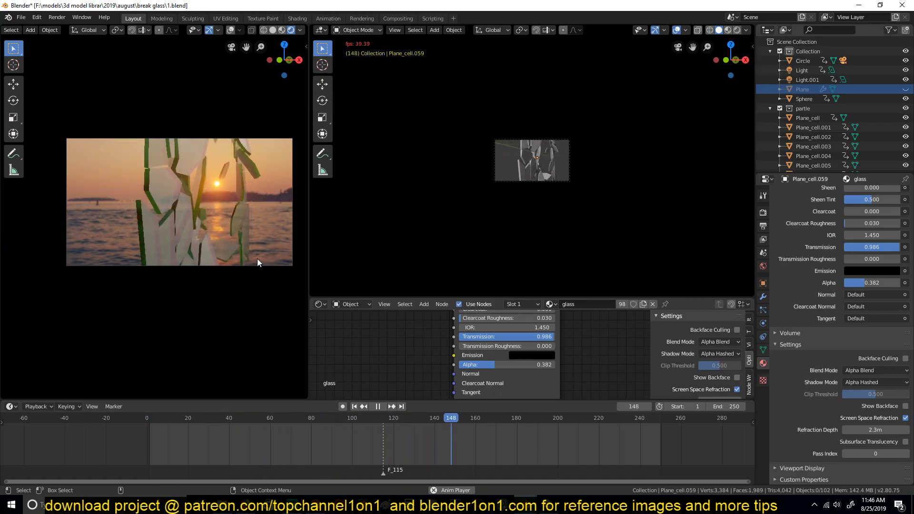
{"action": "key", "text": "space"}
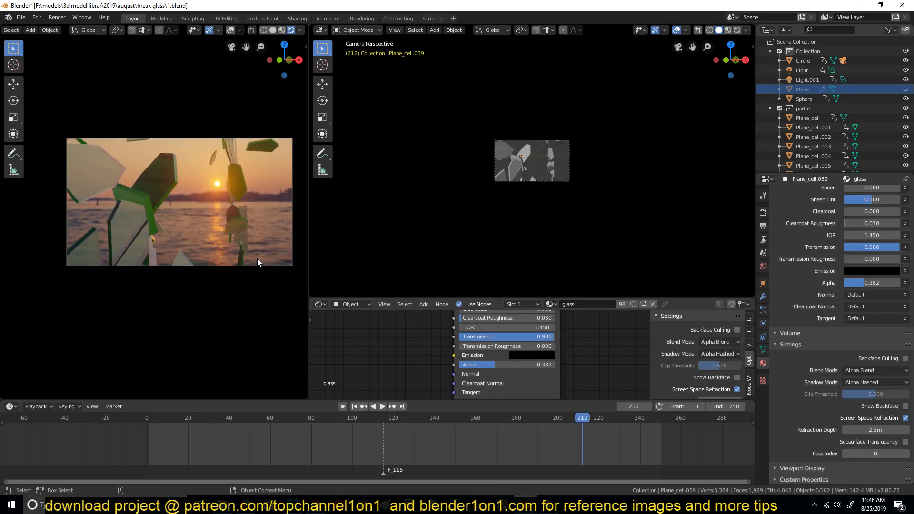
- Turn the camera's Depth of Field back on, preview the end of the animation and save the file
{"action": "left_click", "coordinate": [763, 297]}
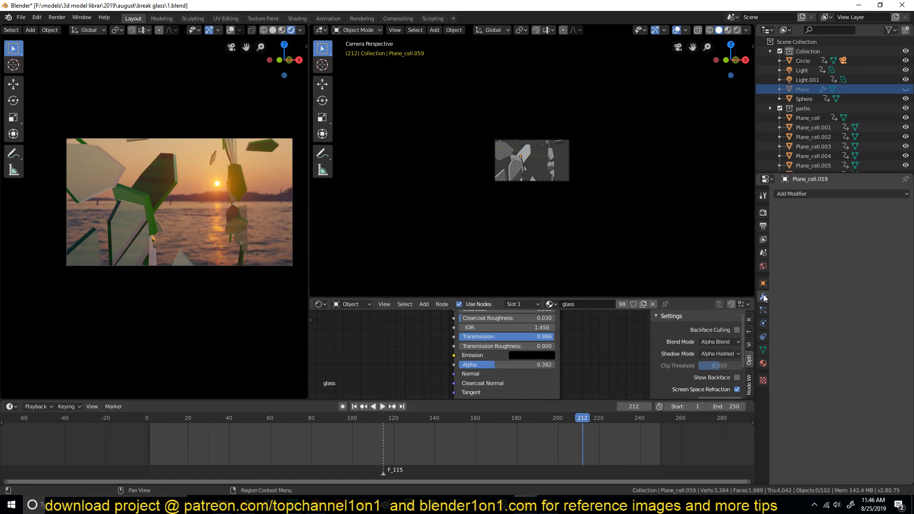
{"action": "left_click", "coordinate": [558, 180]}
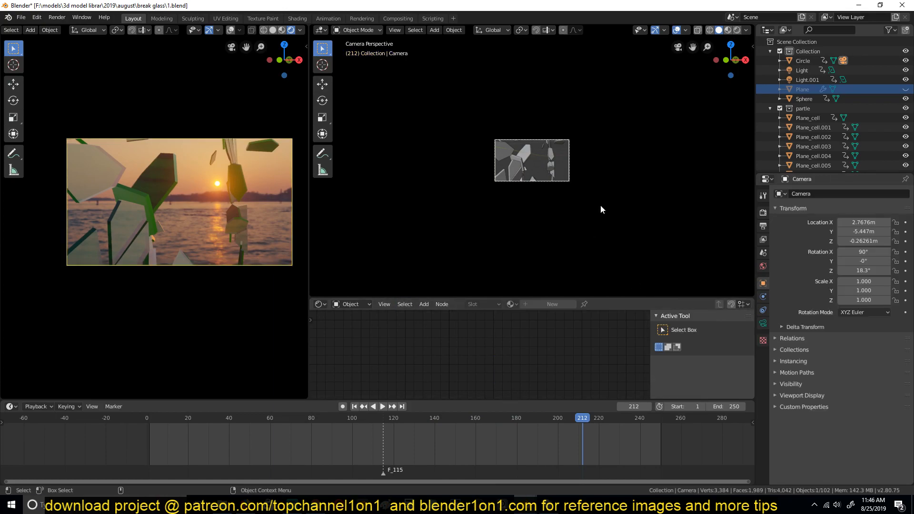
{"action": "left_click", "coordinate": [763, 324]}
{"action": "left_click", "coordinate": [784, 314]}
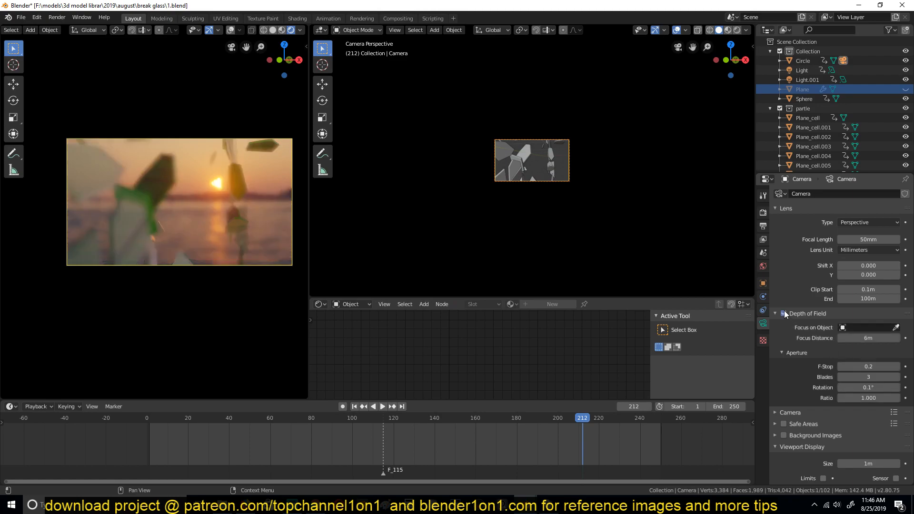
{"action": "key", "text": "space"}
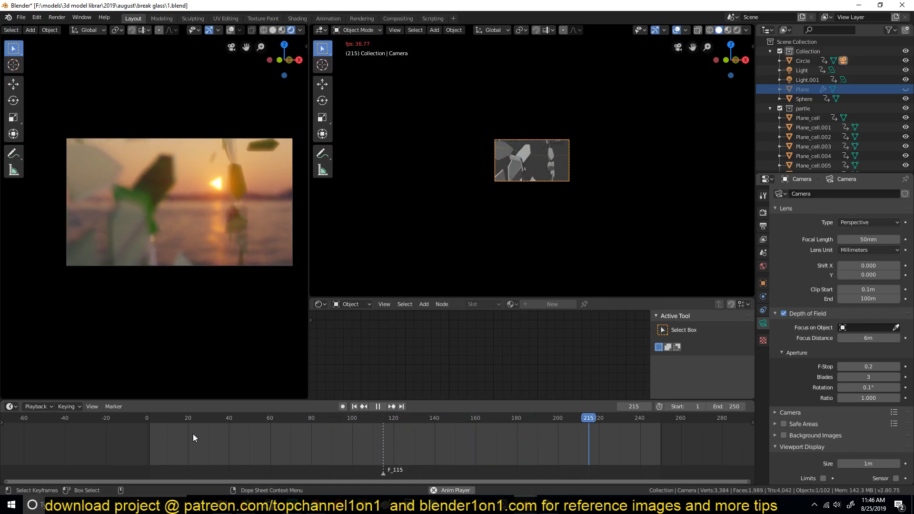
{"action": "key", "text": "ctrl+s"}
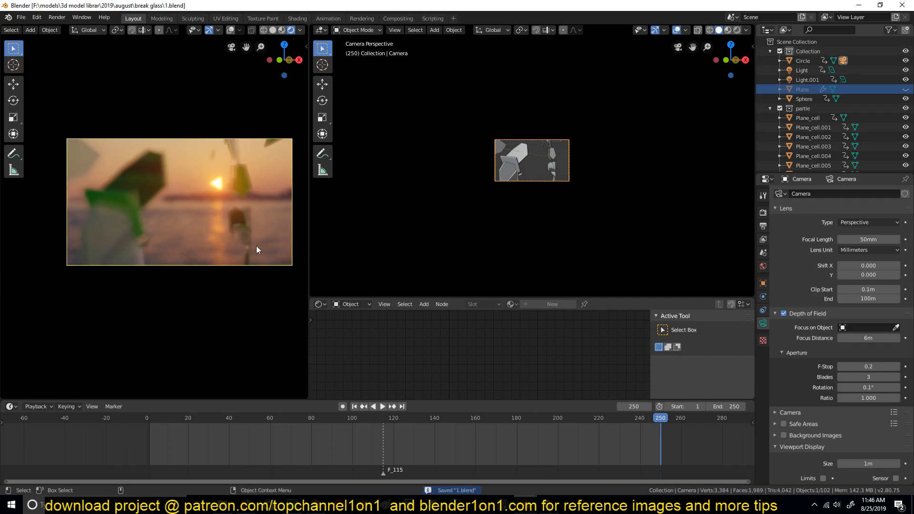
- Switch to the break glass.blend Blender window, play its animation from the start and inspect the scene setup
{"action": "mouse_move", "coordinate": [476, 505]}
{"action": "left_click", "coordinate": [491, 465]}
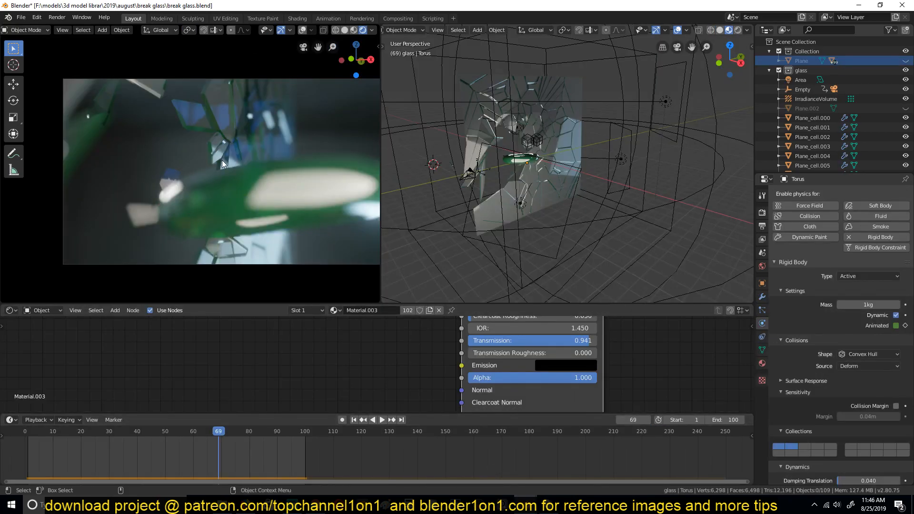
{"action": "left_click", "coordinate": [23, 433]}
{"action": "key", "text": "space"}
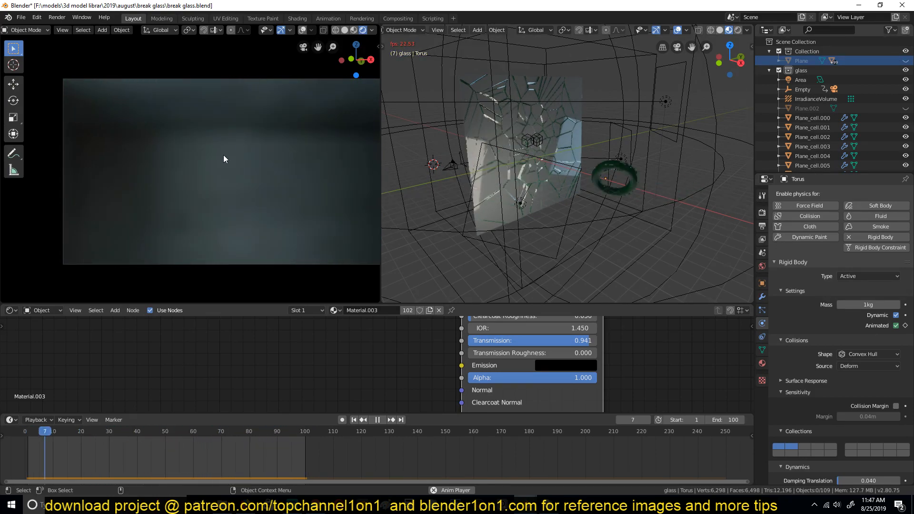
{"action": "middle_click_drag", "start_coordinate": [395, 162], "coordinate": [504, 201]}
{"action": "key", "text": "space"}
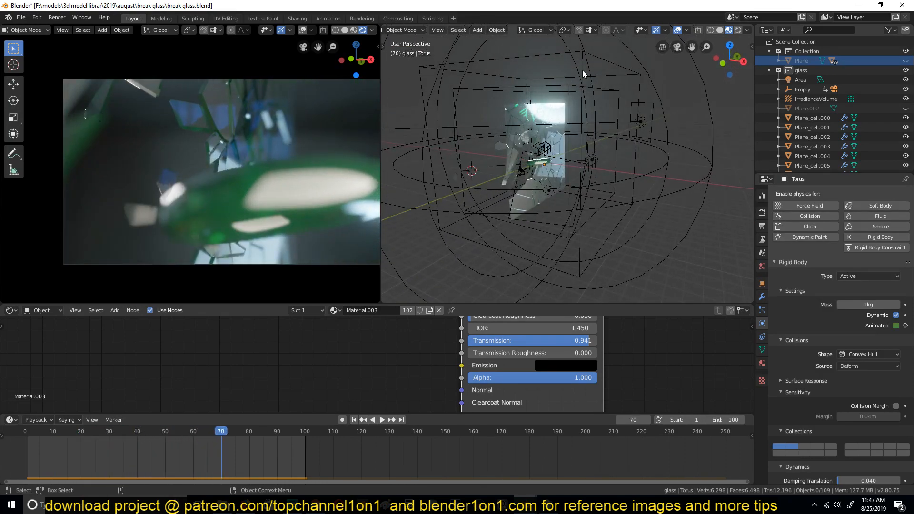
- Delete the irradiance volume and the other light probe enclosing the broken glass
{"action": "left_click", "coordinate": [582, 70]}
{"action": "key", "text": "x"}
{"action": "key", "text": "Return"}
{"action": "left_click", "coordinate": [646, 86]}
{"action": "key", "text": "x"}
{"action": "left_click", "coordinate": [647, 87]}
- Replay the break glass scene from the start to check its look without the light probes
{"action": "right_click", "coordinate": [9, 459]}
{"action": "key", "text": "space"}
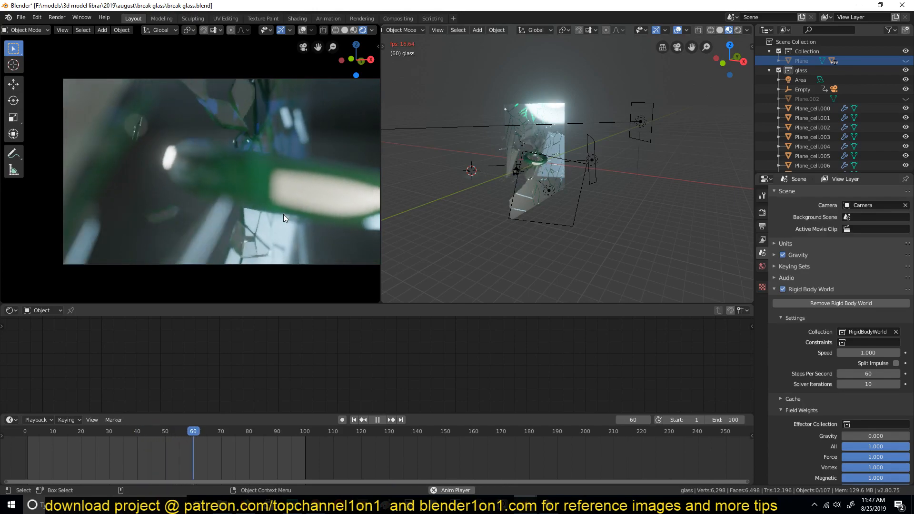
{"action": "key", "text": "space"}
- Select the green torus and examine its glass material's shader settings and the full camera frame
{"action": "left_click", "coordinate": [271, 198]}
{"action": "scroll", "coordinate": [464, 378], "scroll_direction": "down", "scroll_amount": 3}
{"action": "middle_click_drag", "start_coordinate": [464, 379], "coordinate": [440, 380]}
{"action": "scroll", "coordinate": [485, 367], "scroll_direction": "up", "scroll_amount": 4}
{"action": "scroll", "coordinate": [179, 238], "scroll_direction": "down", "scroll_amount": 3}
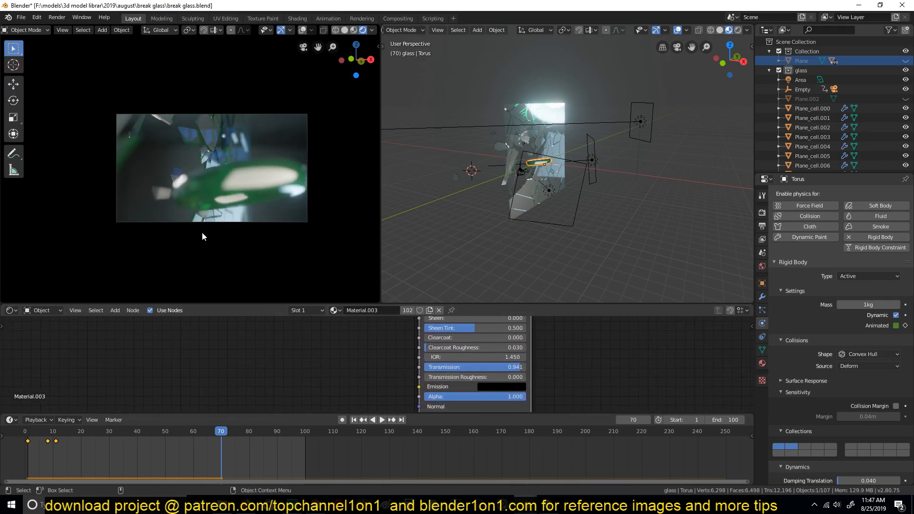